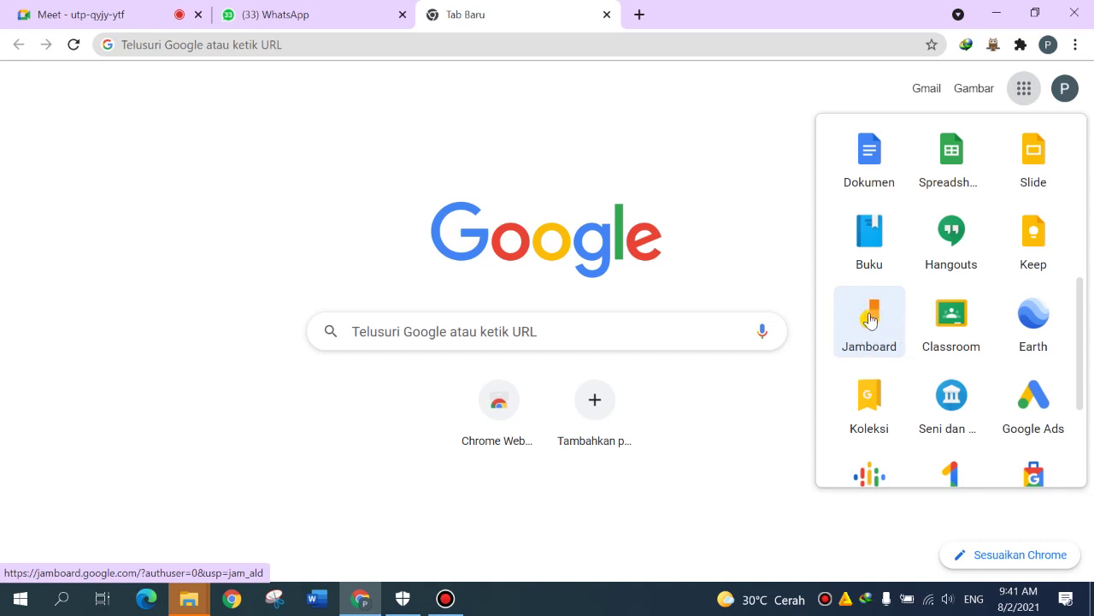
# Step: Launch Jamboard from the Google apps list and create a new blank jam
pyautogui.click(874, 336)
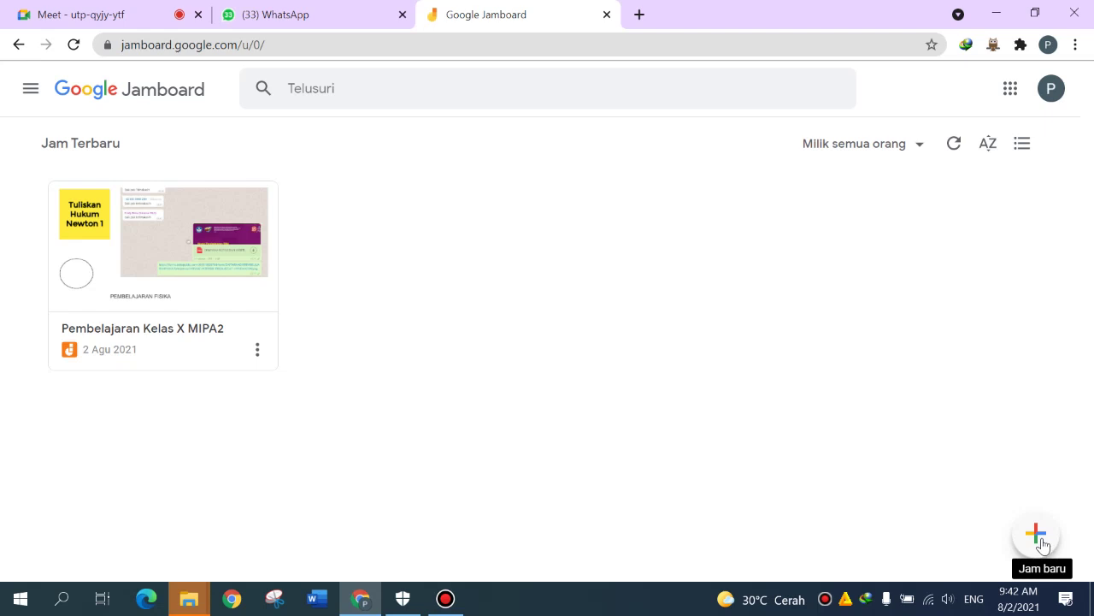
pyautogui.click(1037, 537)
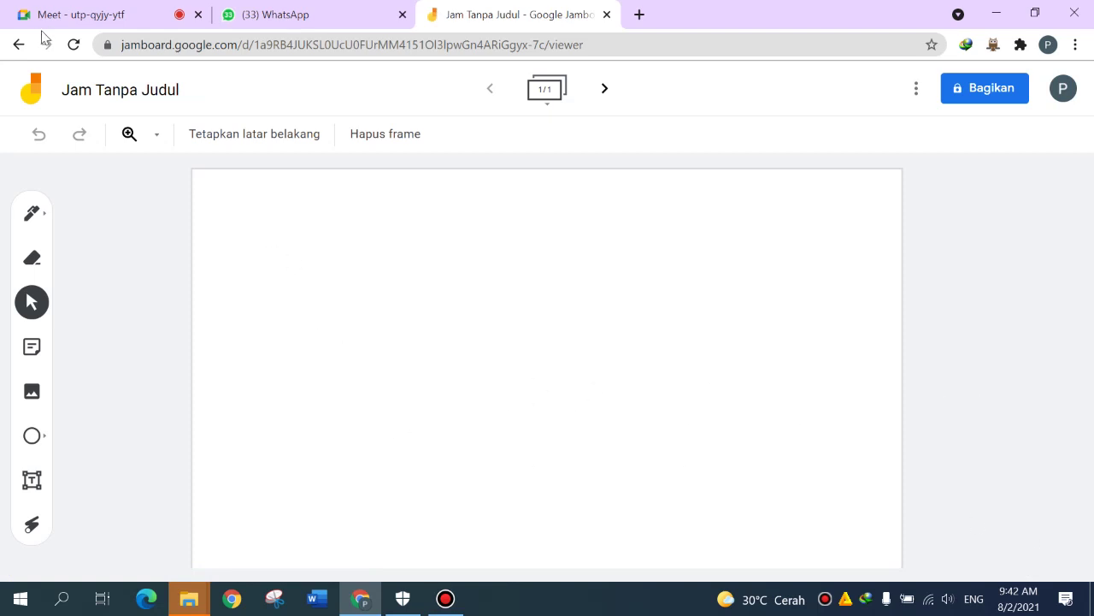
# Step: Rename 'Jam Tanpa Judul' to 'Pembelajaran Kelas X MIPA2'
pyautogui.click(124, 94)
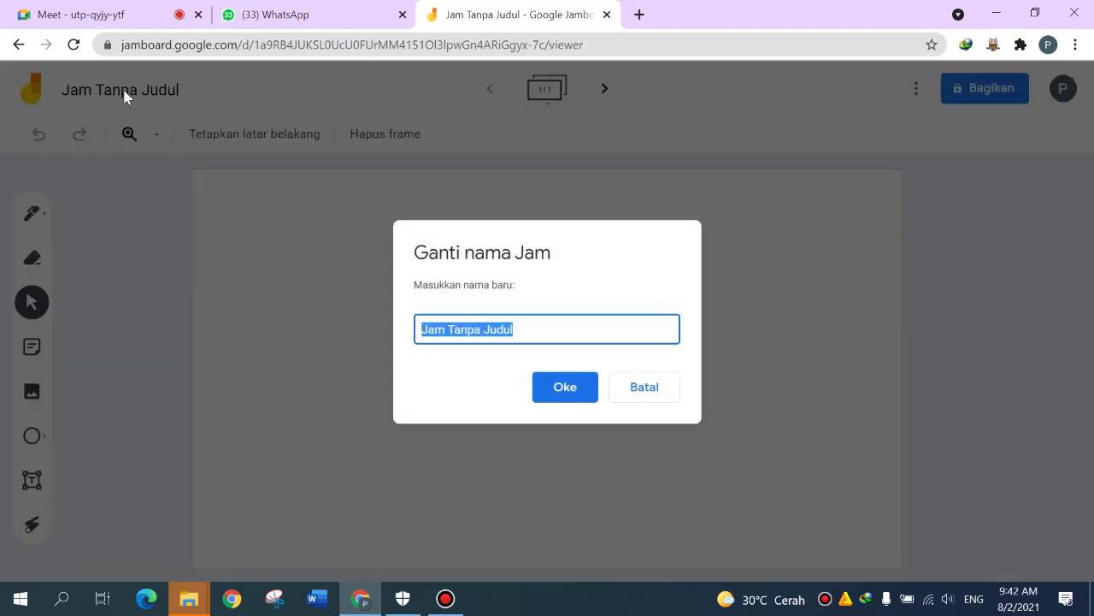
pyautogui.click(582, 333)
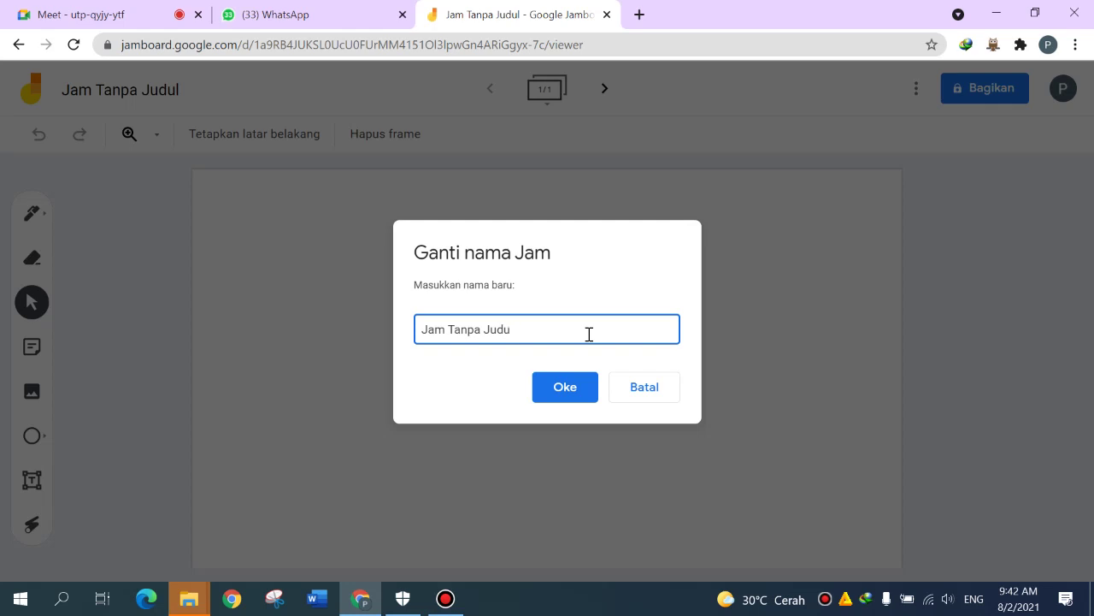
pyautogui.press('BackSpace')
pyautogui.press('BackSpace')
pyautogui.press('BackSpace')
pyautogui.press('BackSpace')
pyautogui.press('BackSpace')
pyautogui.press('BackSpace')
pyautogui.press('BackSpace')
pyautogui.press('BackSpace')
pyautogui.press('BackSpace')
pyautogui.press('BackSpace')
pyautogui.press('BackSpace')
pyautogui.press('BackSpace')
pyautogui.press('BackSpace')
pyautogui.press('BackSpace')
pyautogui.write('Pembelajaran Kelas X MIPA2')
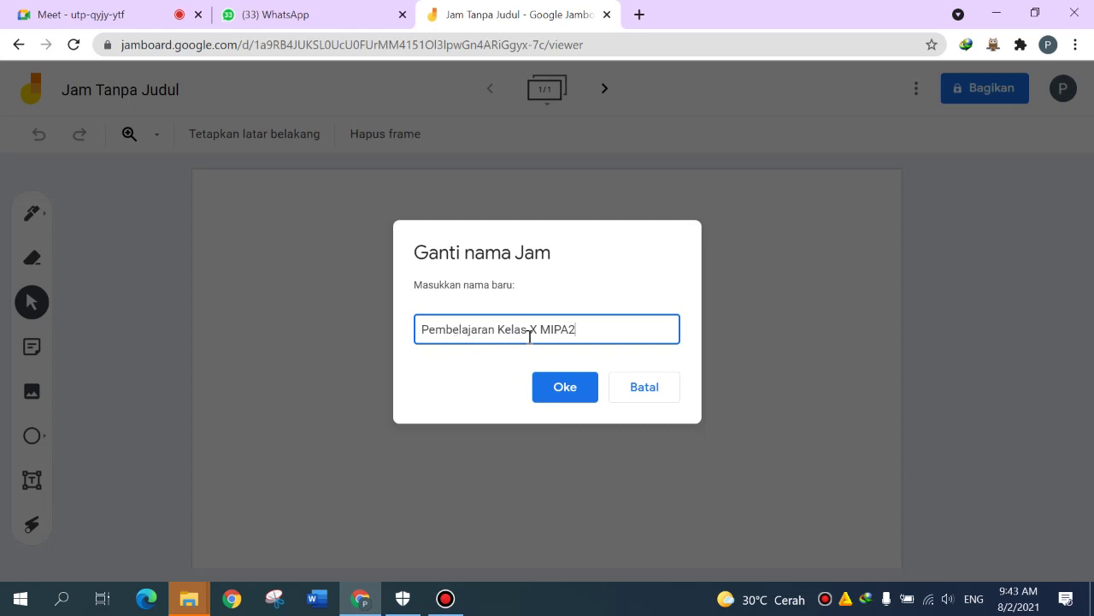
pyautogui.click(563, 392)
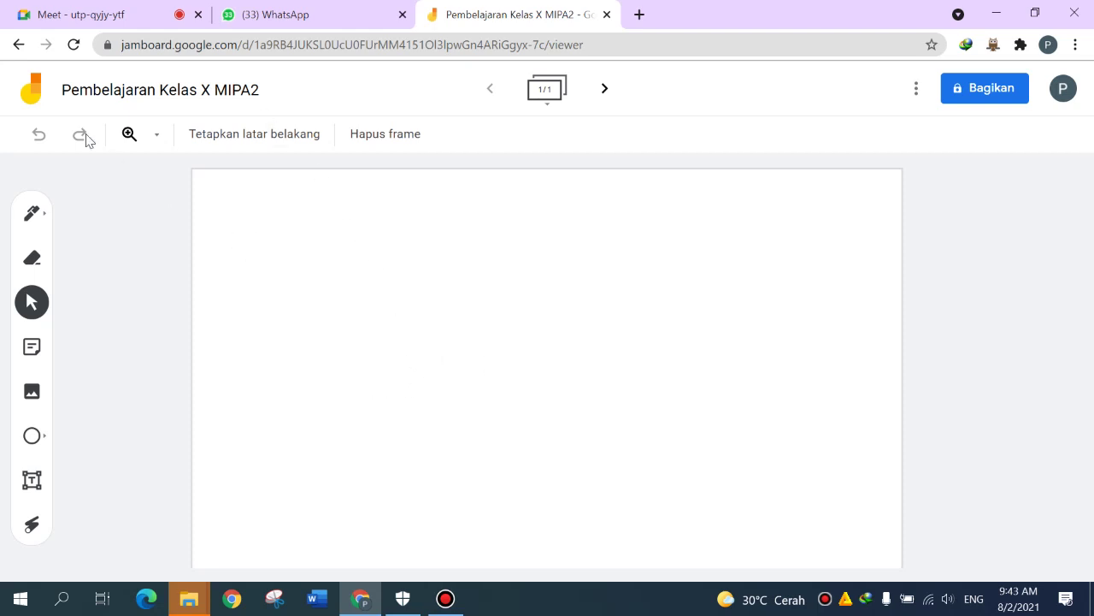
# Step: Present the Jamboard browser tab to the Google Meet call
pyautogui.click(81, 14)
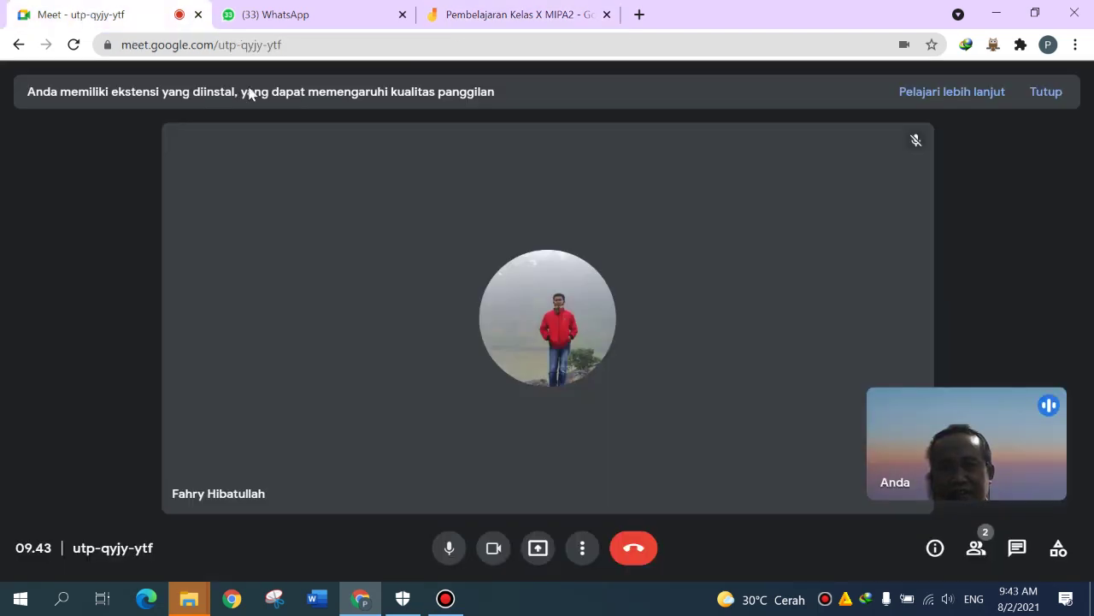
pyautogui.click(538, 551)
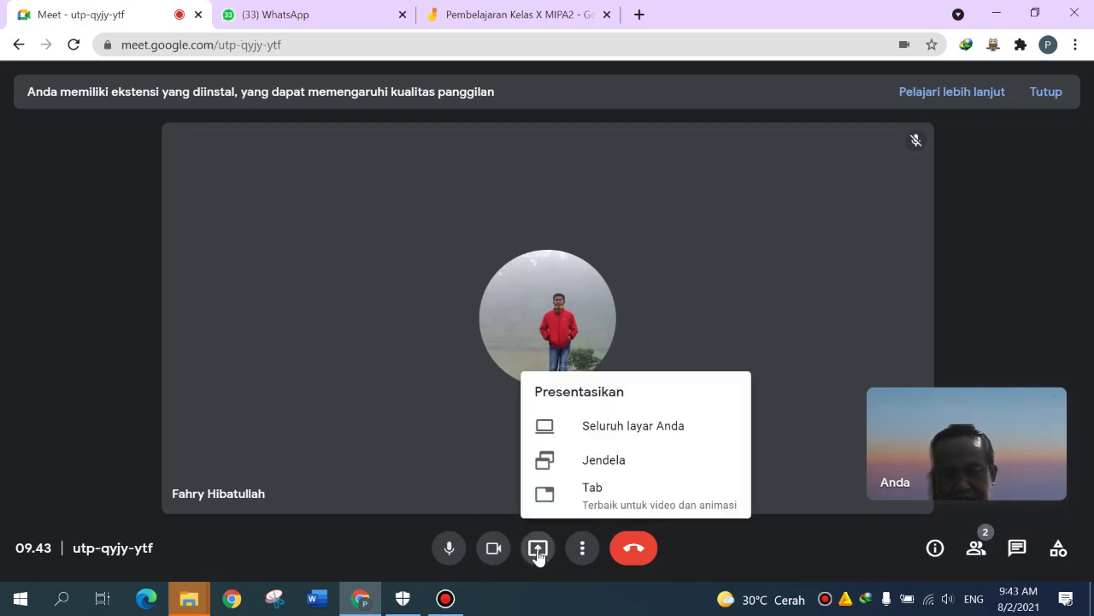
pyautogui.click(602, 504)
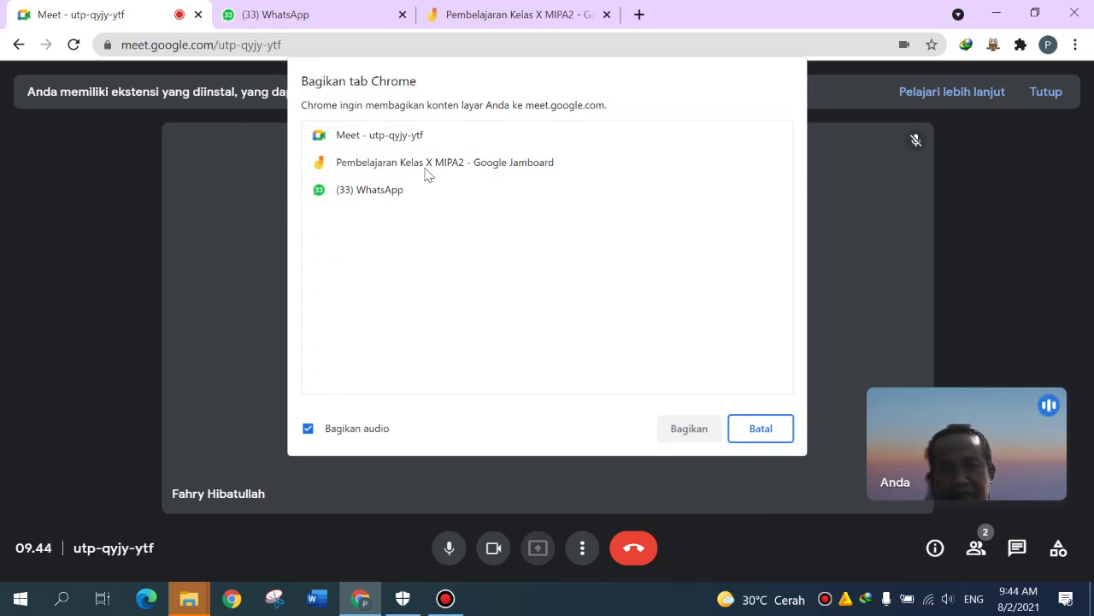
pyautogui.click(456, 168)
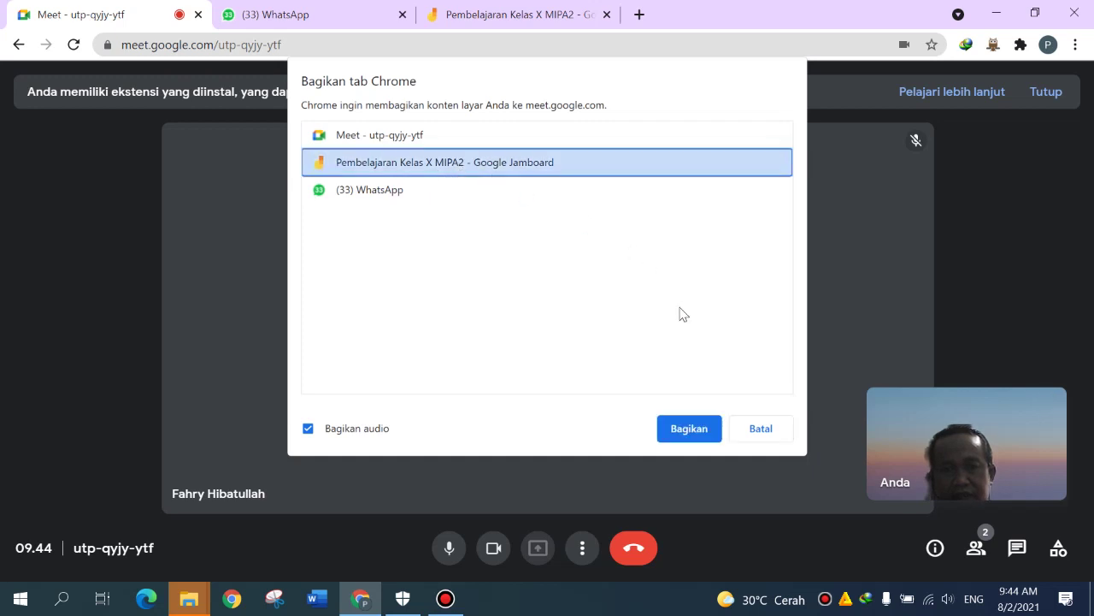
pyautogui.click(689, 440)
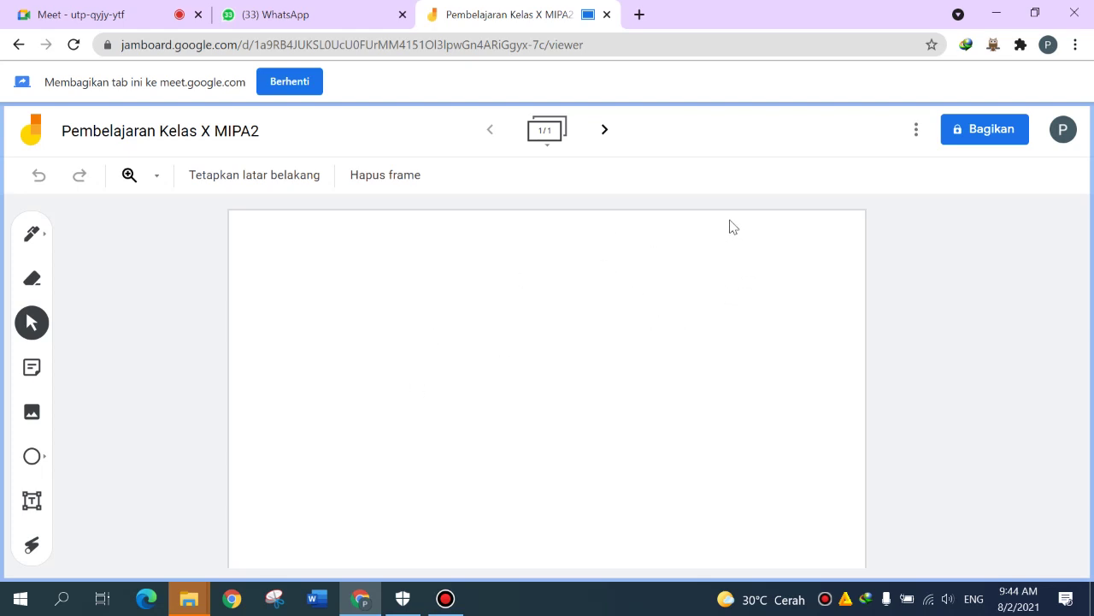
# Step: Give anyone with the link Editor access to the jam and copy its share link
pyautogui.click(989, 144)
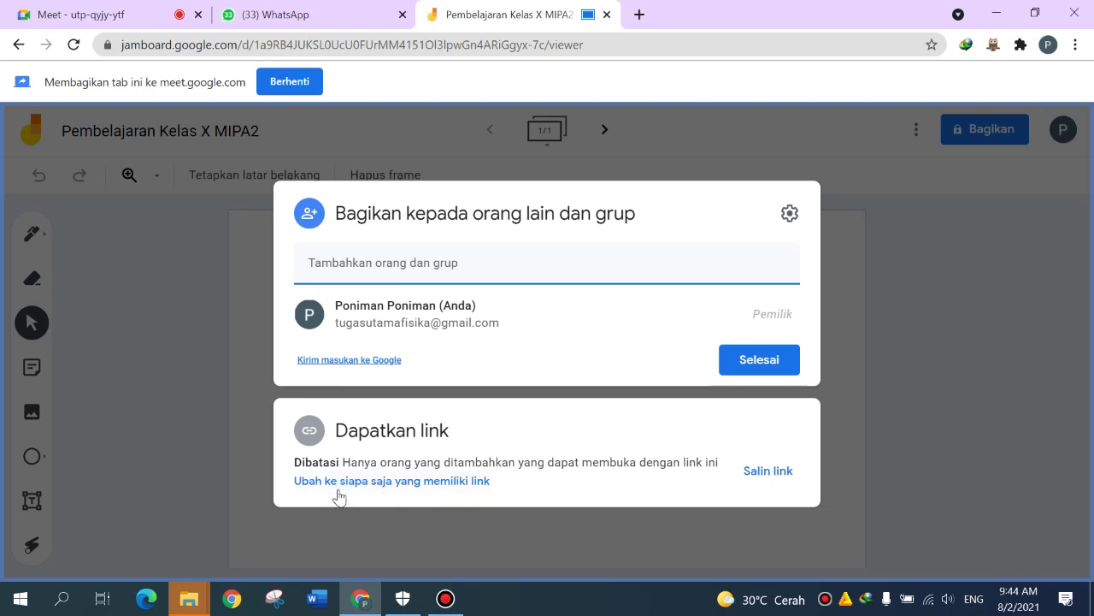
pyautogui.click(433, 485)
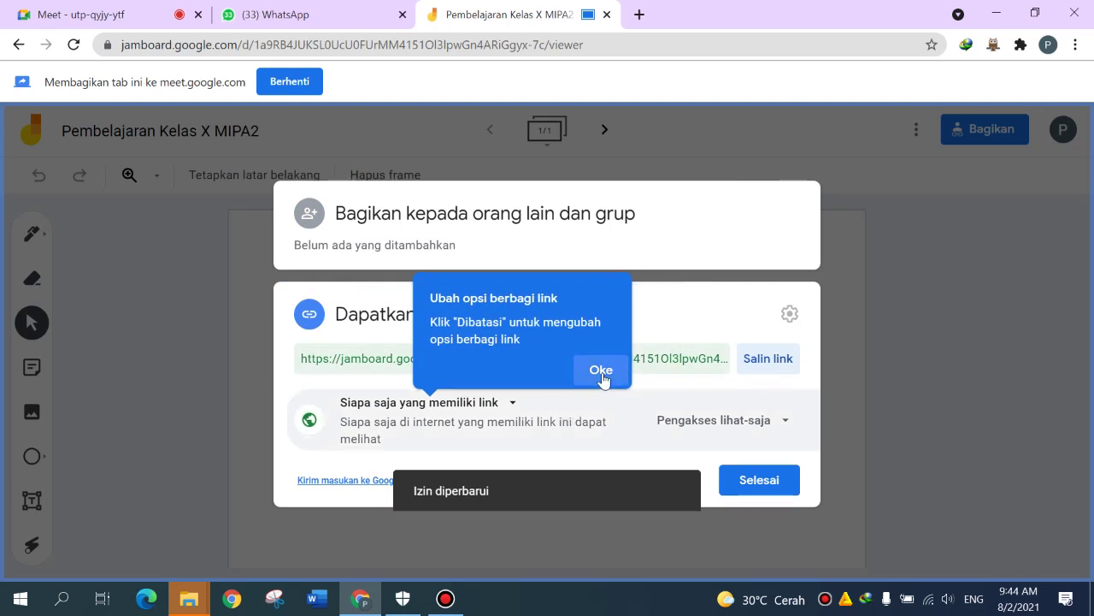
pyautogui.click(603, 373)
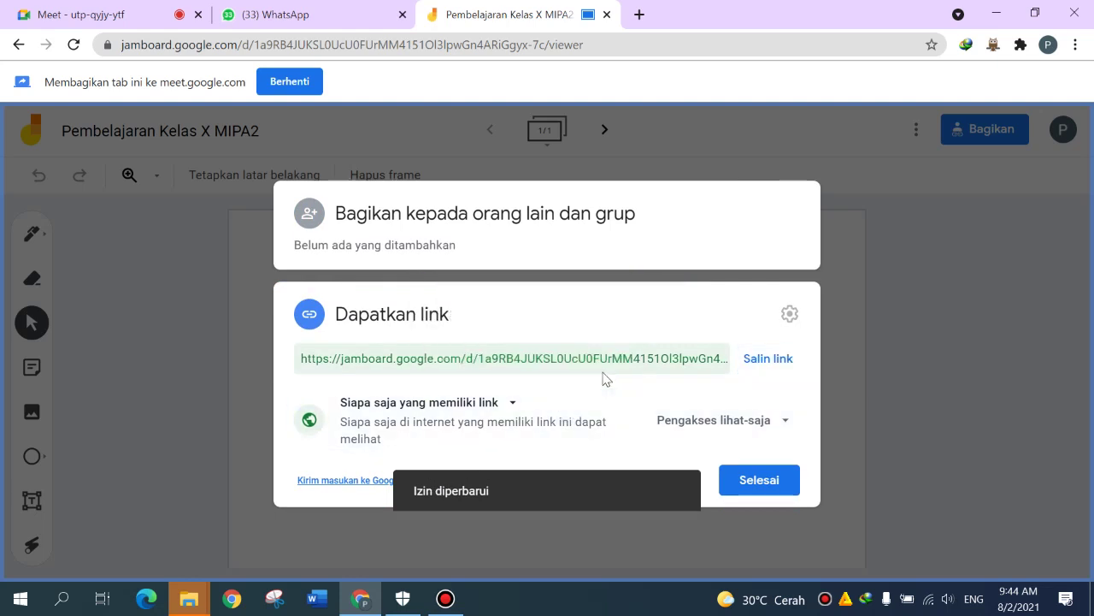
pyautogui.click(514, 404)
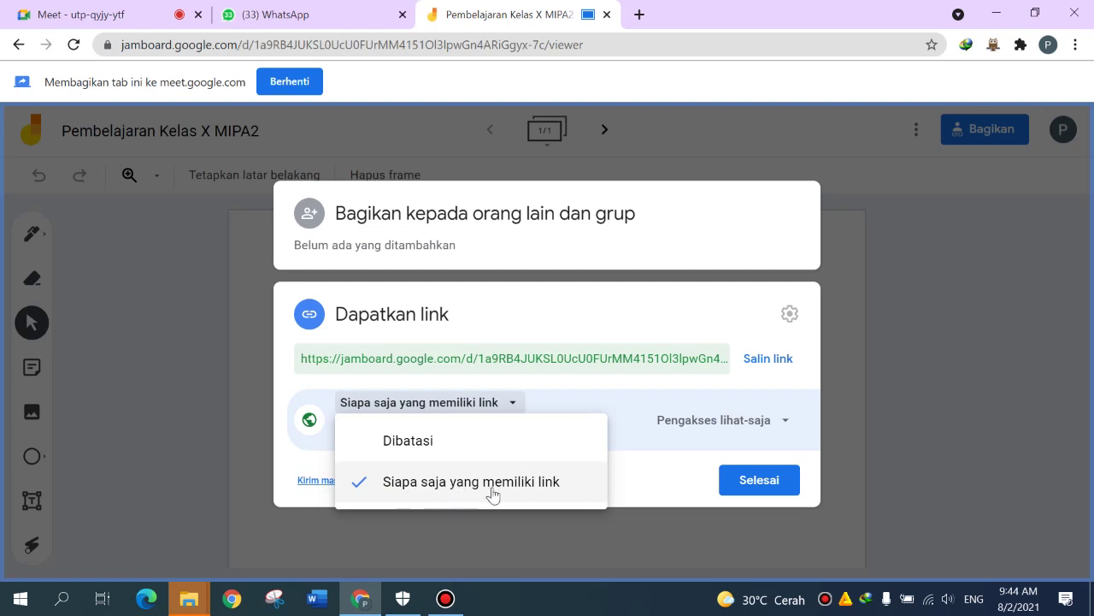
pyautogui.click(625, 493)
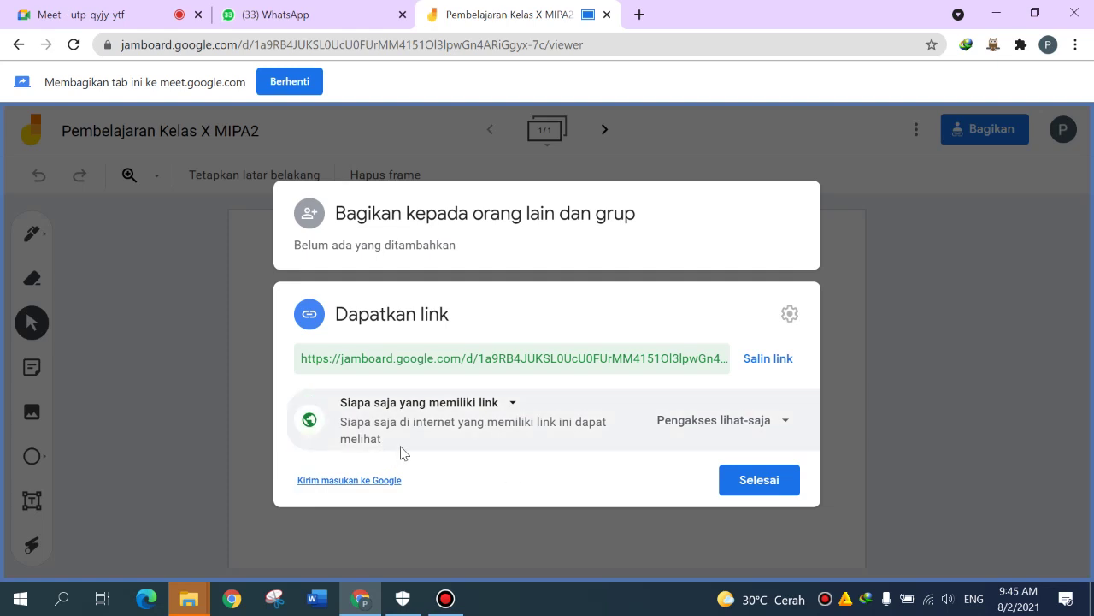
pyautogui.click(786, 430)
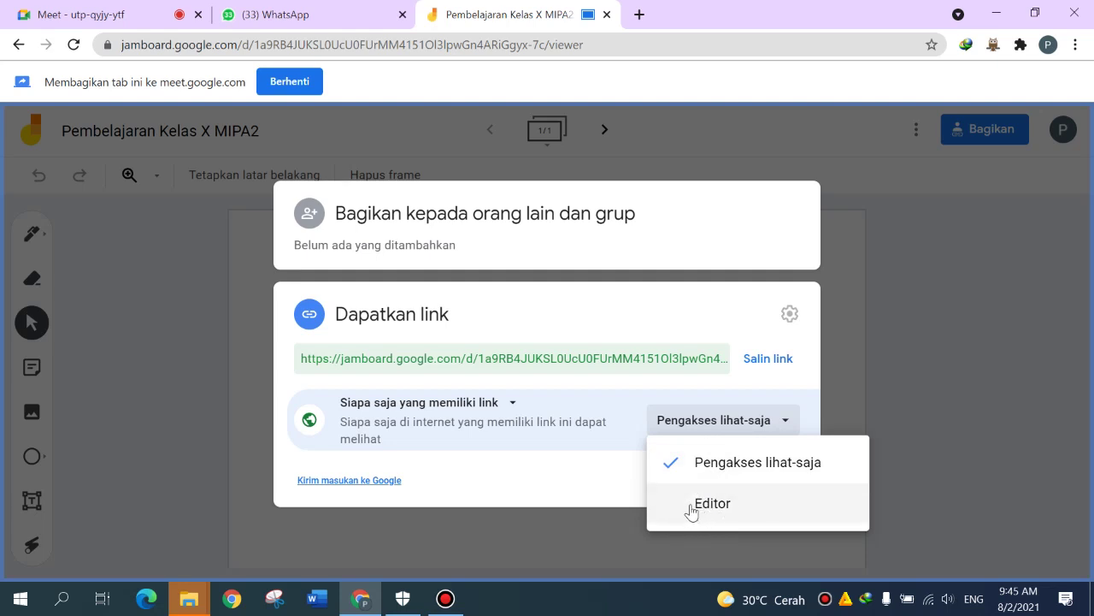
pyautogui.click(690, 506)
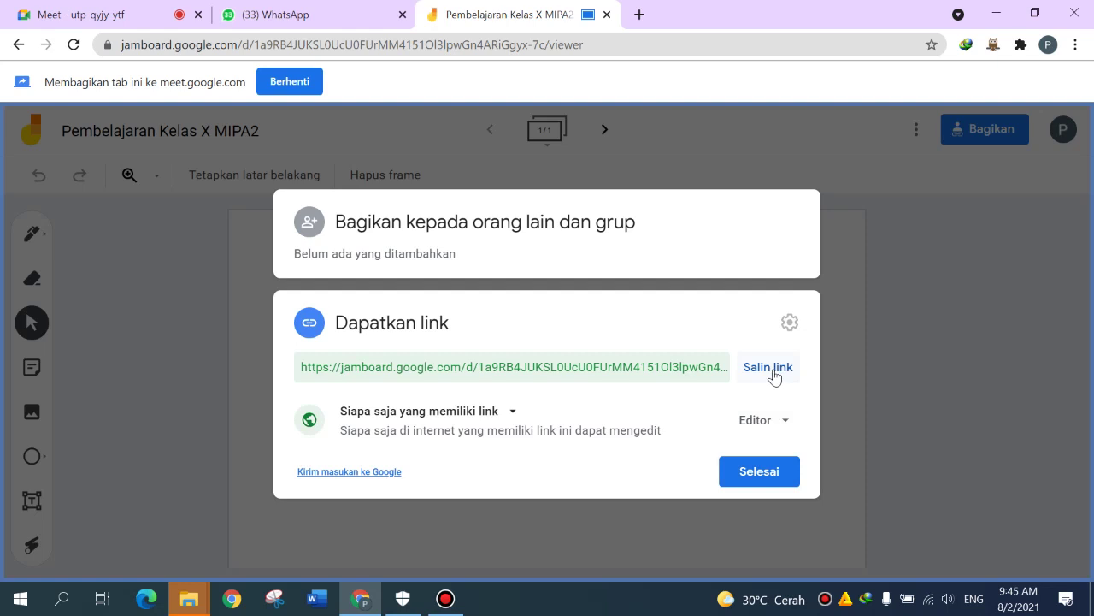
pyautogui.click(772, 369)
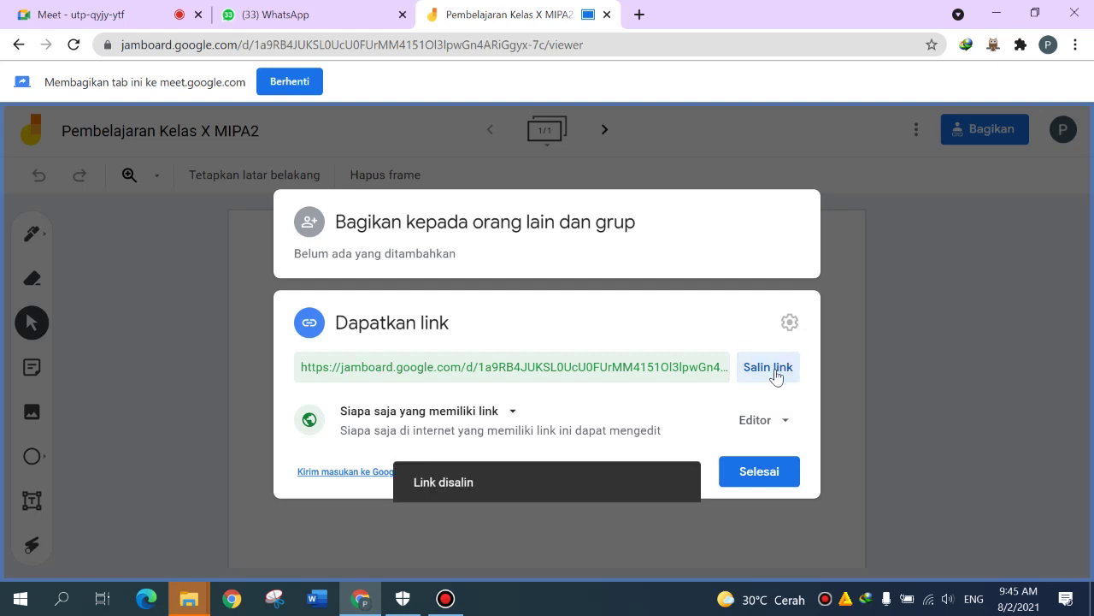
pyautogui.click(773, 477)
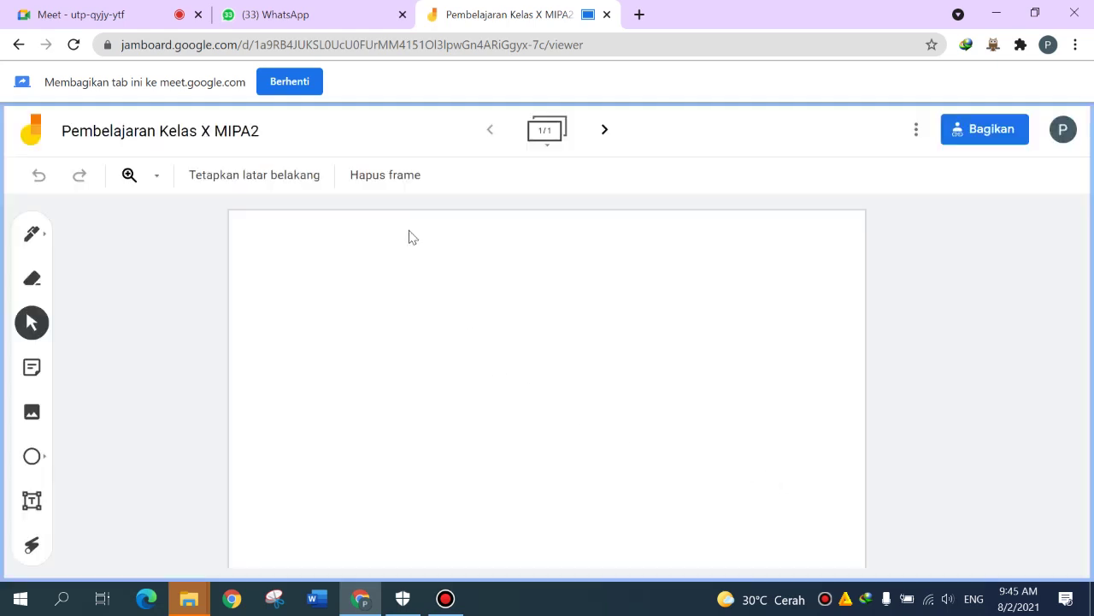
# Step: Paste and send the jam link in a WhatsApp Web chat, then go back to the Jamboard tab
pyautogui.click(297, 18)
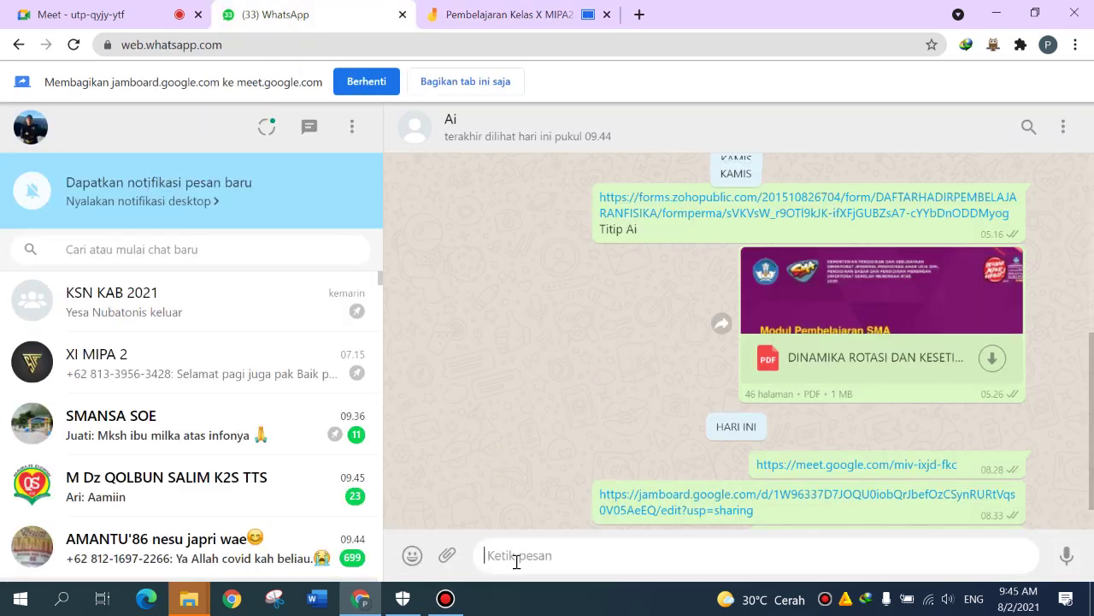
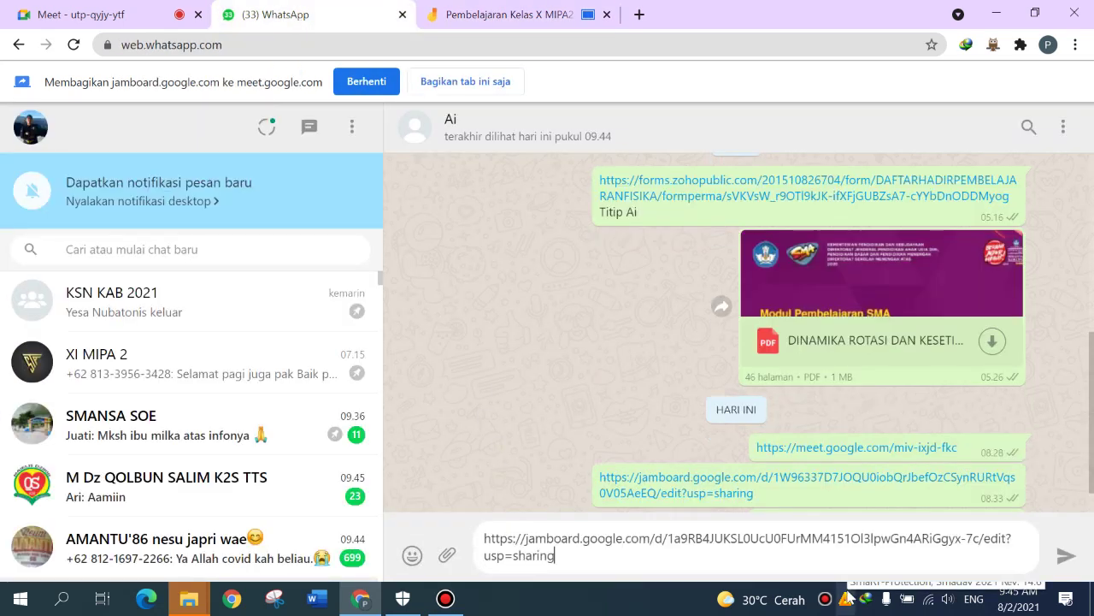
pyautogui.click(1065, 557)
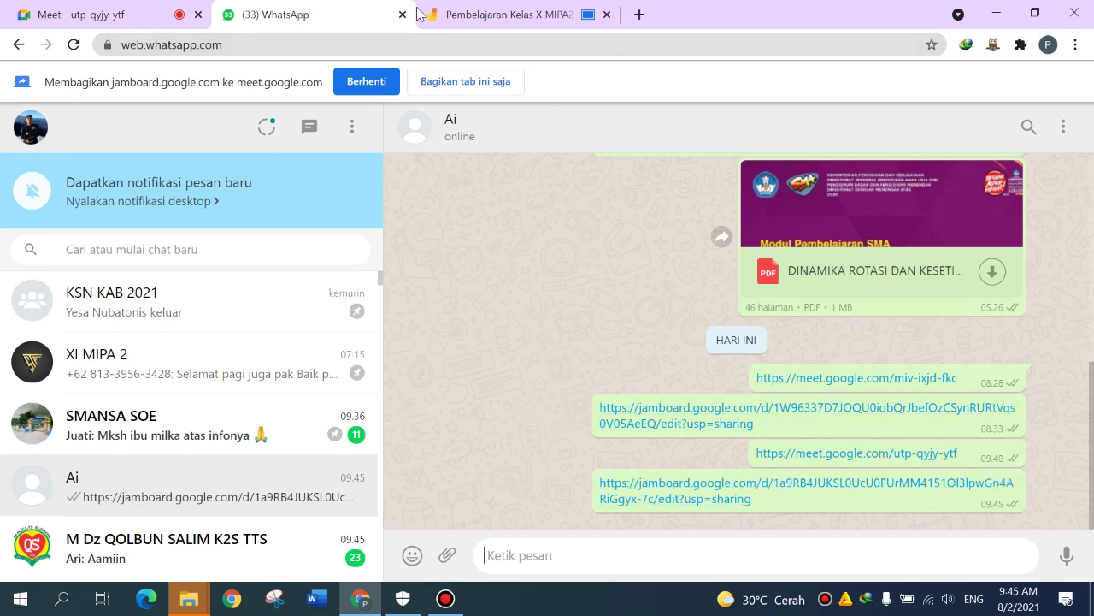
pyautogui.click(477, 19)
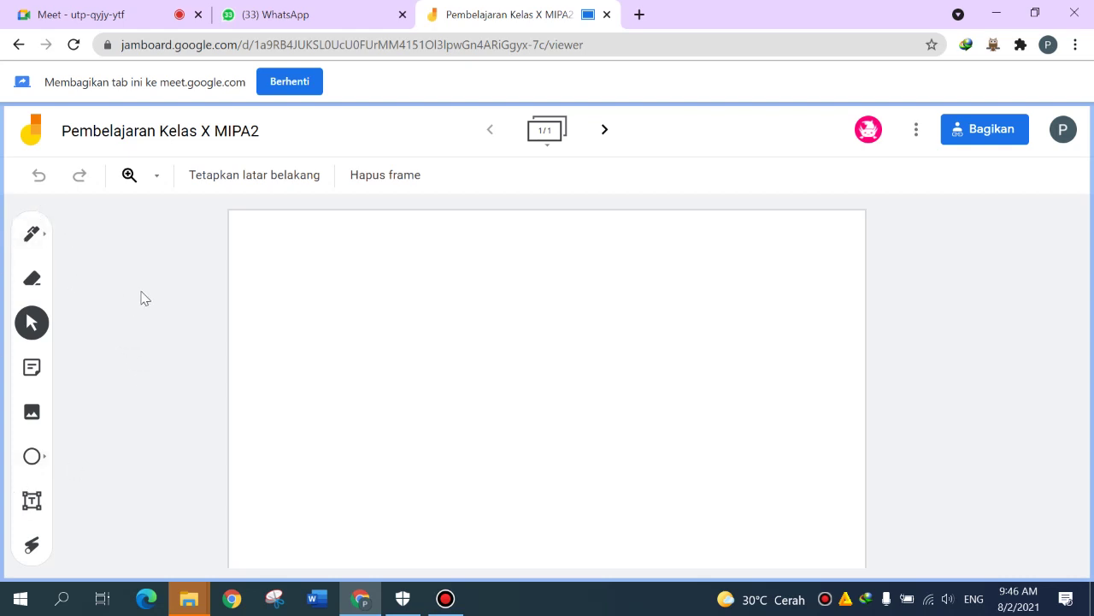
# Step: Draw a thin black pen scribble near the top of the frame
pyautogui.click(30, 244)
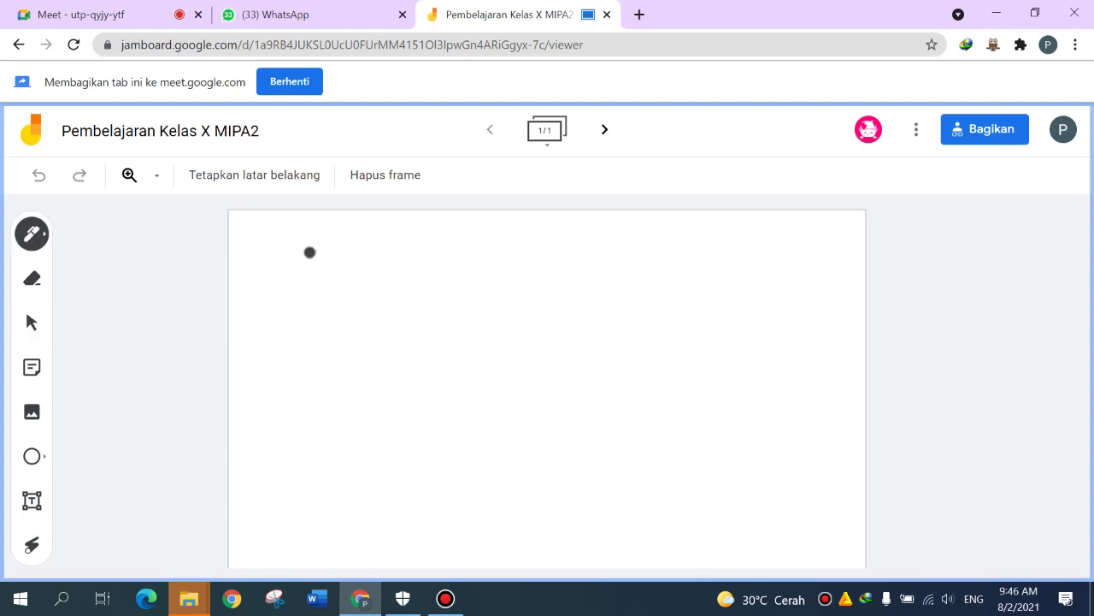
pyautogui.click(47, 241)
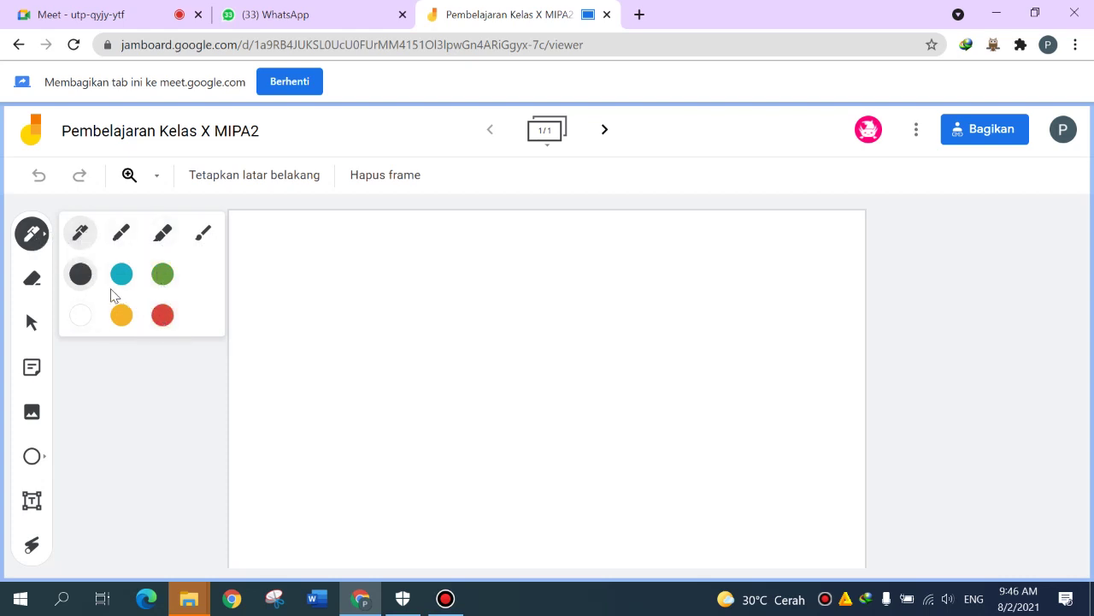
pyautogui.moveTo(308, 263)
pyautogui.mouseDown()
pyautogui.moveTo(353, 244)
pyautogui.moveTo(584, 262)
pyautogui.moveTo(548, 242)
pyautogui.moveTo(726, 262)
pyautogui.moveTo(651, 274)
pyautogui.moveTo(691, 278)
pyautogui.mouseUp()
# Step: Add a thick pink marker stroke and a pale highlighter zigzag below the scribble
pyautogui.click(43, 238)
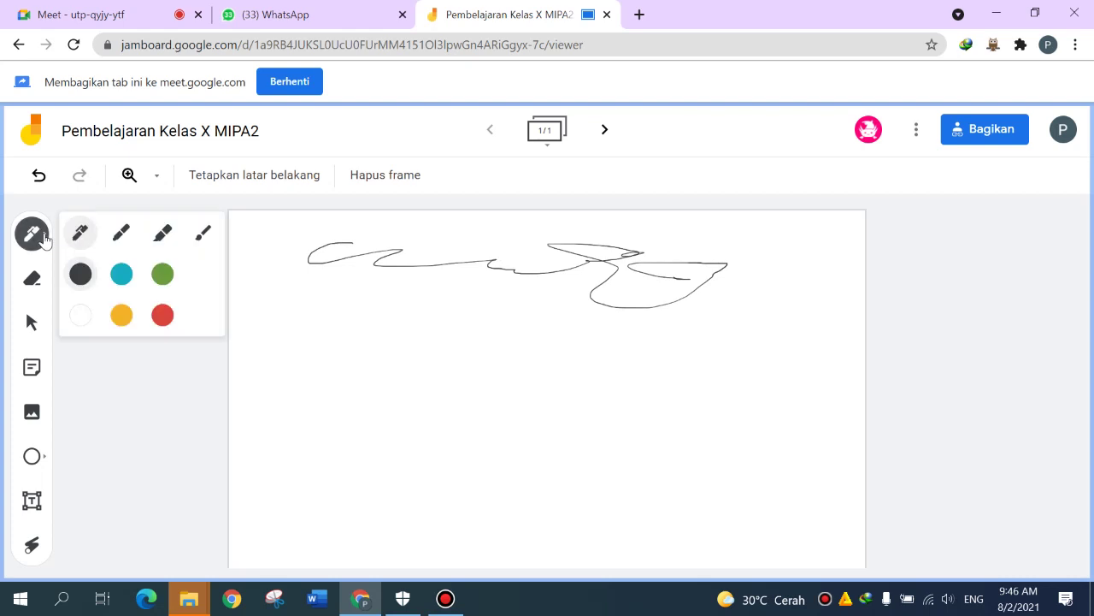
pyautogui.click(163, 234)
pyautogui.click(162, 314)
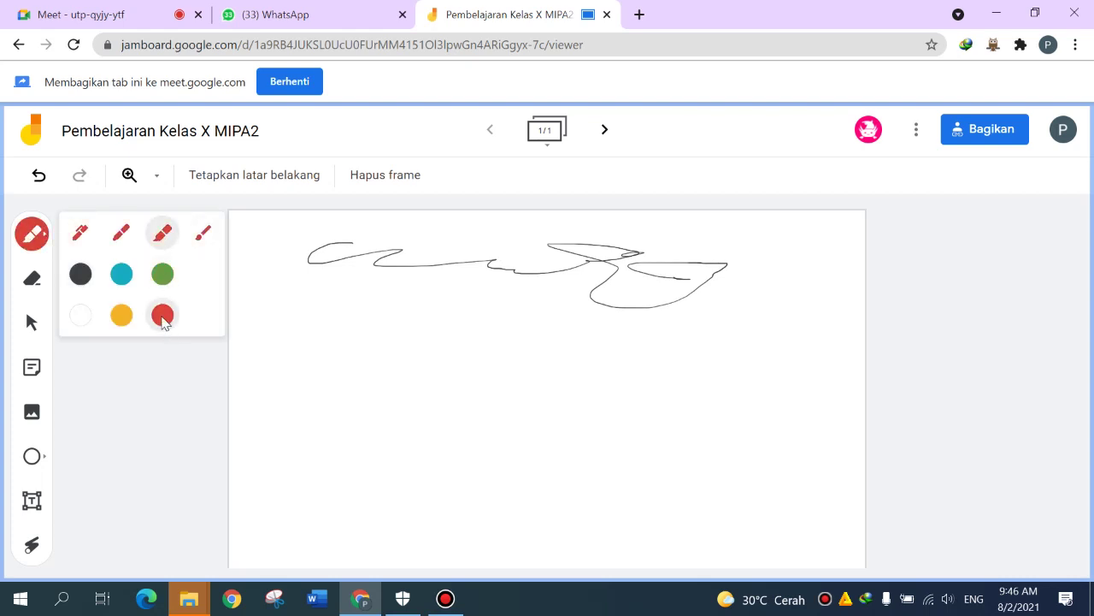
pyautogui.moveTo(363, 294)
pyautogui.mouseDown()
pyautogui.moveTo(325, 323)
pyautogui.moveTo(579, 351)
pyautogui.moveTo(625, 313)
pyautogui.moveTo(502, 297)
pyautogui.mouseUp()
pyautogui.click(45, 239)
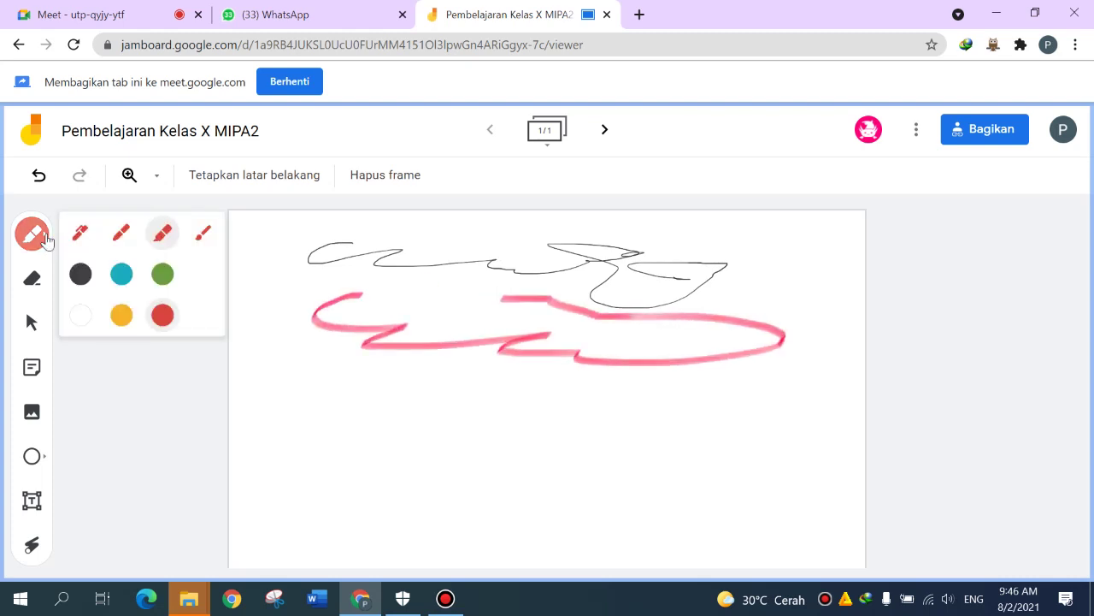
pyautogui.click(204, 234)
pyautogui.moveTo(344, 386)
pyautogui.mouseDown()
pyautogui.moveTo(459, 416)
pyautogui.moveTo(676, 412)
pyautogui.mouseUp()
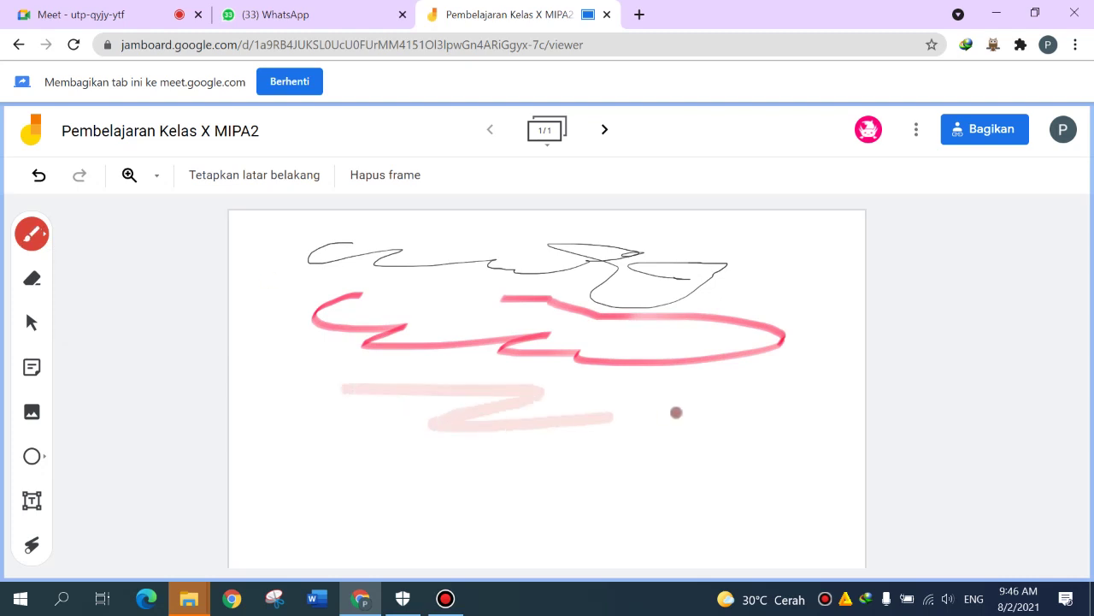
# Step: Draw a teal marker stroke across the lower part of the board
pyautogui.click(45, 240)
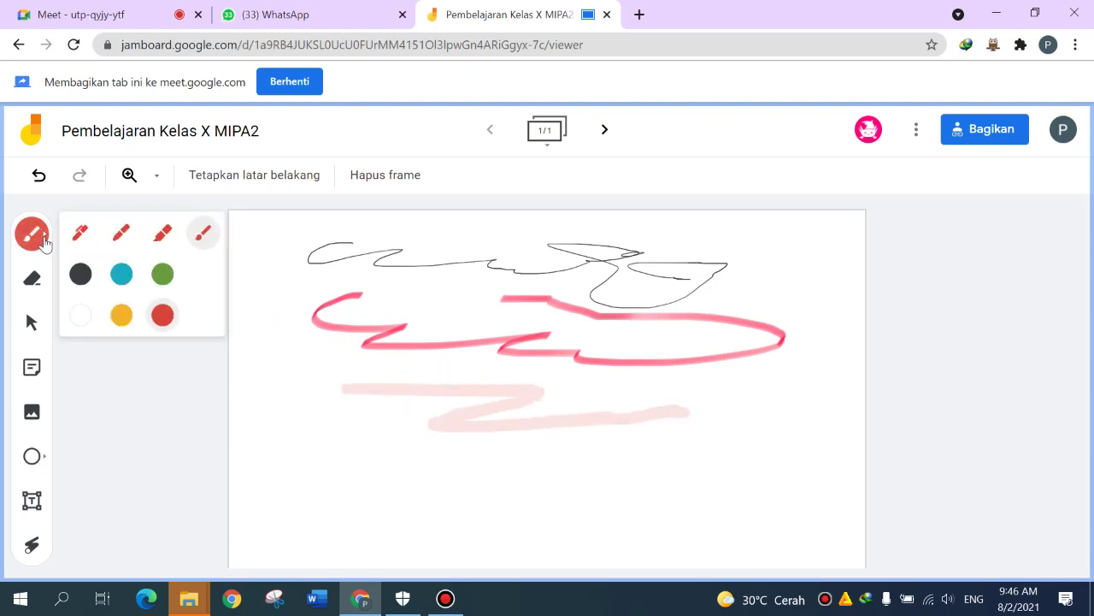
pyautogui.click(123, 237)
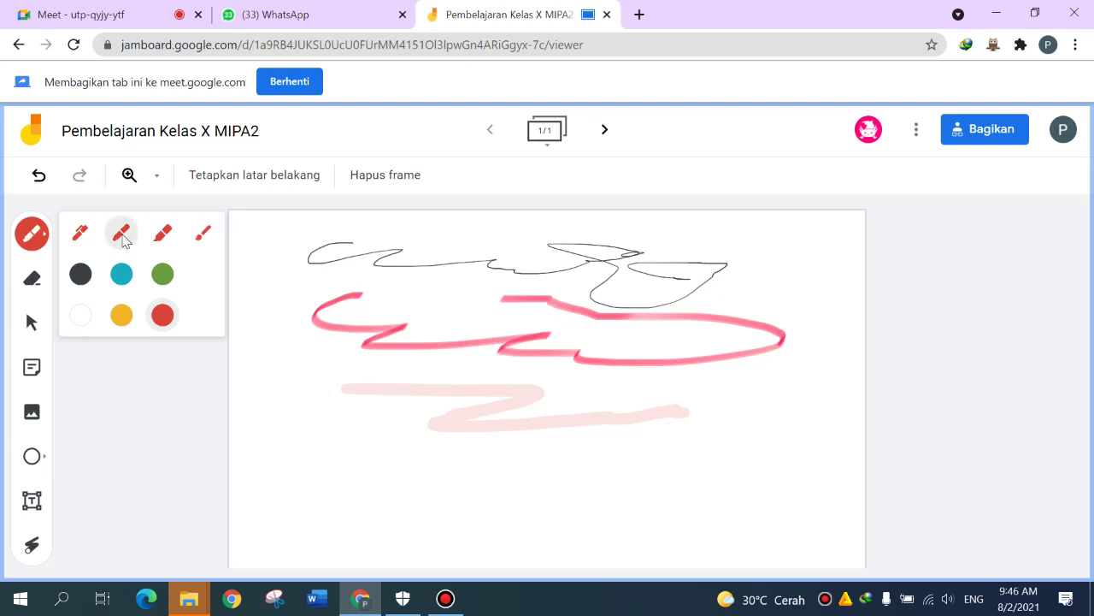
pyautogui.click(123, 274)
pyautogui.moveTo(354, 443)
pyautogui.mouseDown()
pyautogui.moveTo(518, 510)
pyautogui.moveTo(471, 456)
pyautogui.moveTo(620, 468)
pyautogui.mouseUp()
pyautogui.moveTo(696, 450)
pyautogui.mouseDown()
pyautogui.moveTo(763, 437)
pyautogui.moveTo(740, 442)
pyautogui.mouseUp()
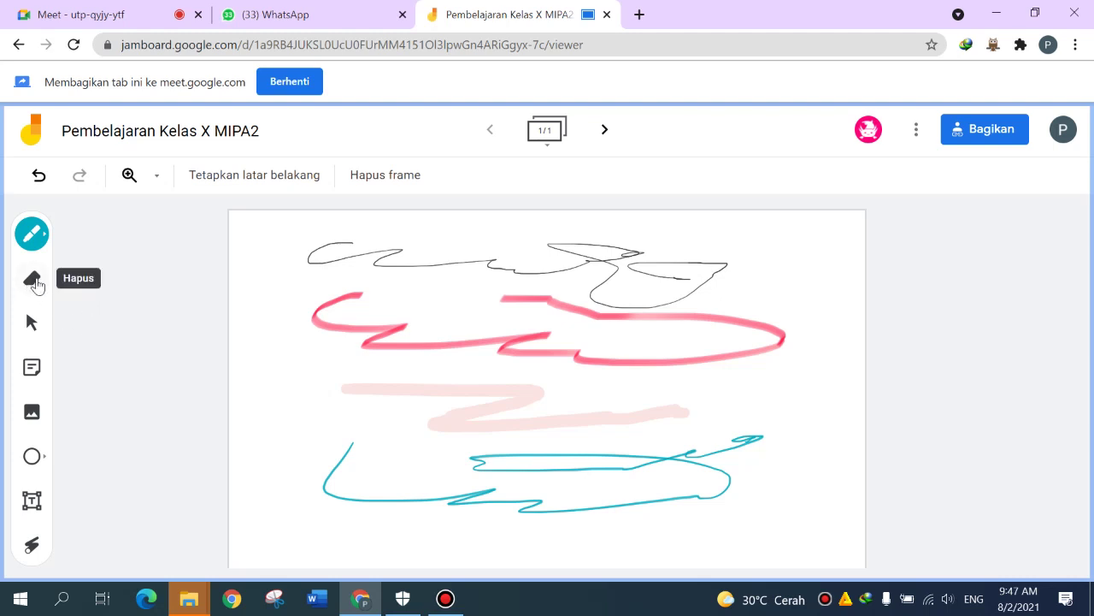
# Step: Erase the whole teal stroke and return to the Select tool
pyautogui.click(33, 280)
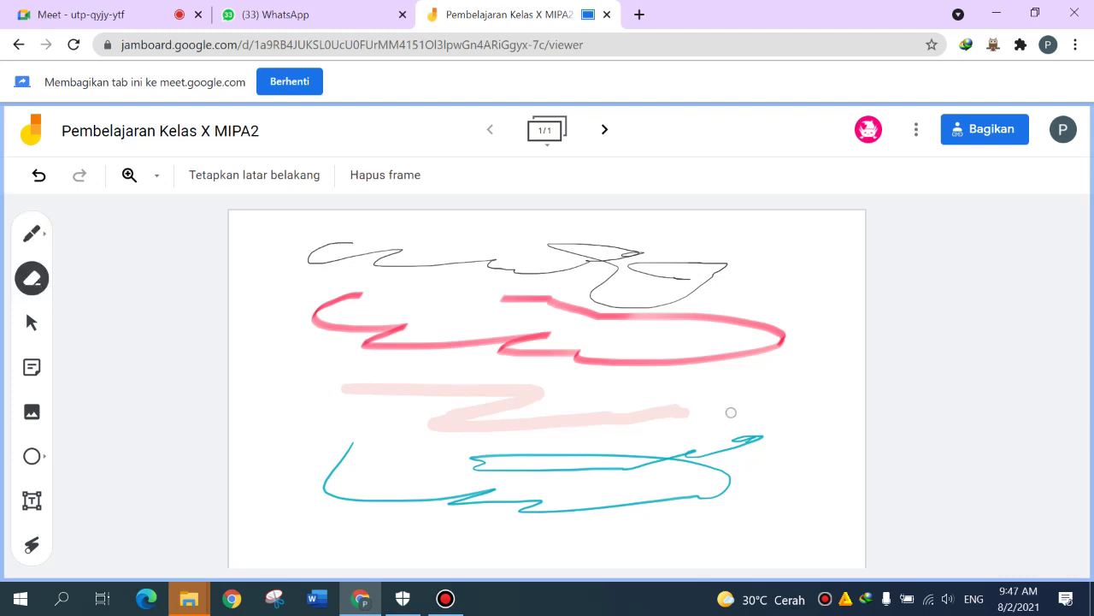
pyautogui.moveTo(734, 435); pyautogui.dragTo(525, 503)
pyautogui.moveTo(671, 477)
pyautogui.mouseDown()
pyautogui.moveTo(716, 505)
pyautogui.moveTo(686, 501)
pyautogui.moveTo(715, 454)
pyautogui.moveTo(263, 460)
pyautogui.moveTo(338, 449)
pyautogui.moveTo(348, 482)
pyautogui.moveTo(598, 507)
pyautogui.moveTo(551, 499)
pyautogui.mouseUp()
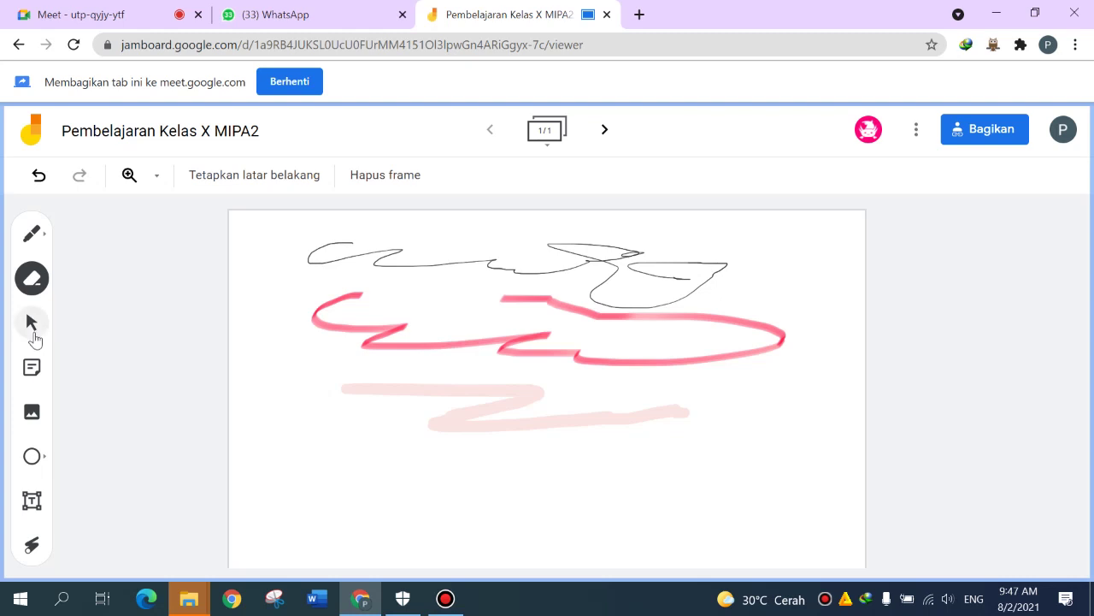
pyautogui.click(34, 337)
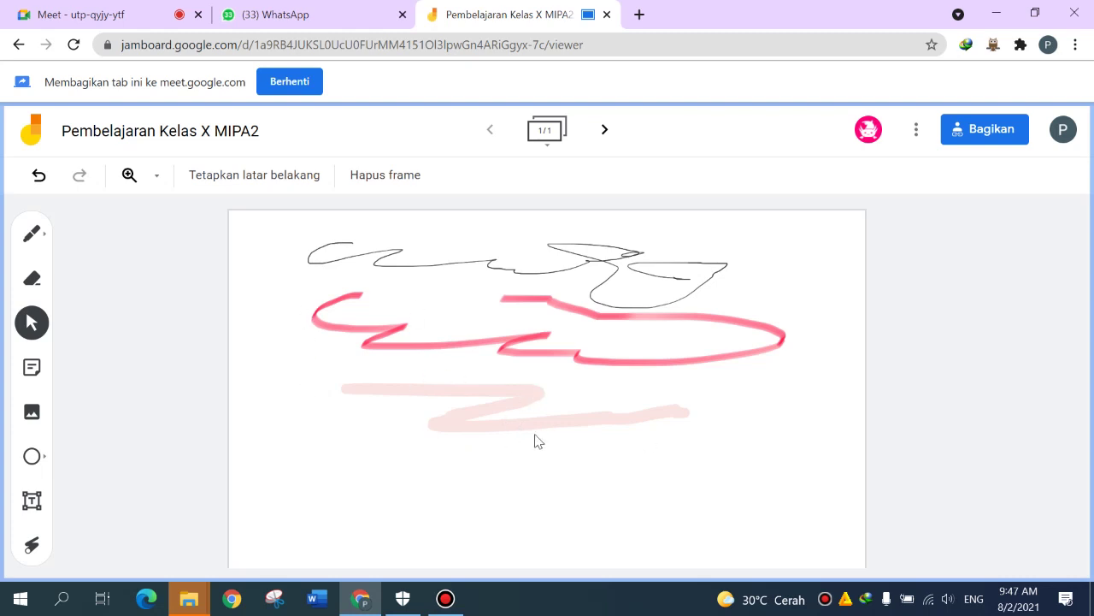
# Step: Start a sticky note, trying green, blue and pink before keeping yellow
pyautogui.click(32, 377)
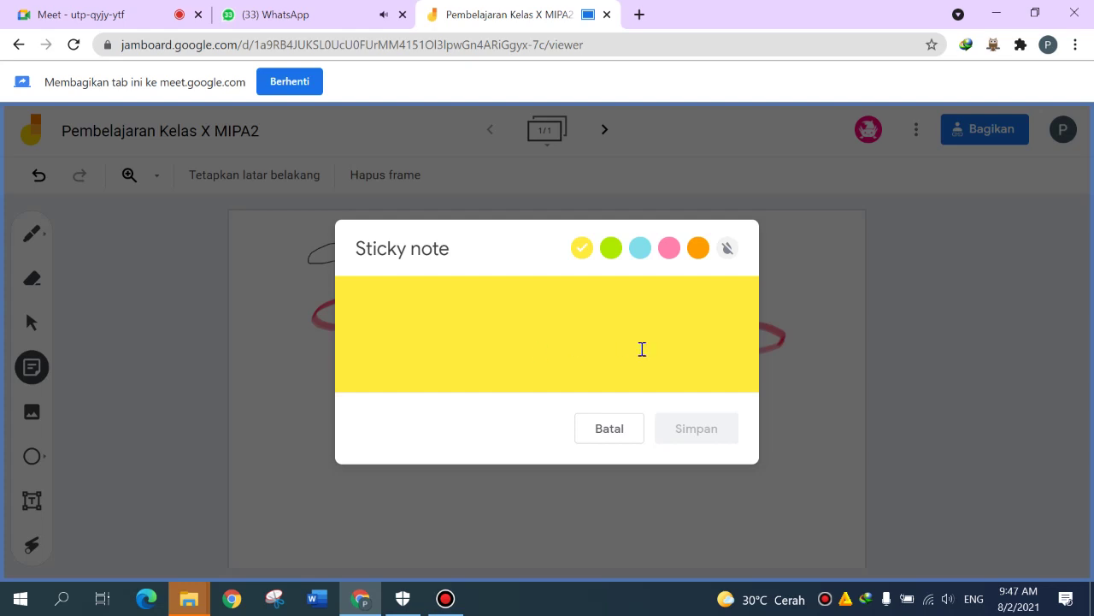
pyautogui.write('B')
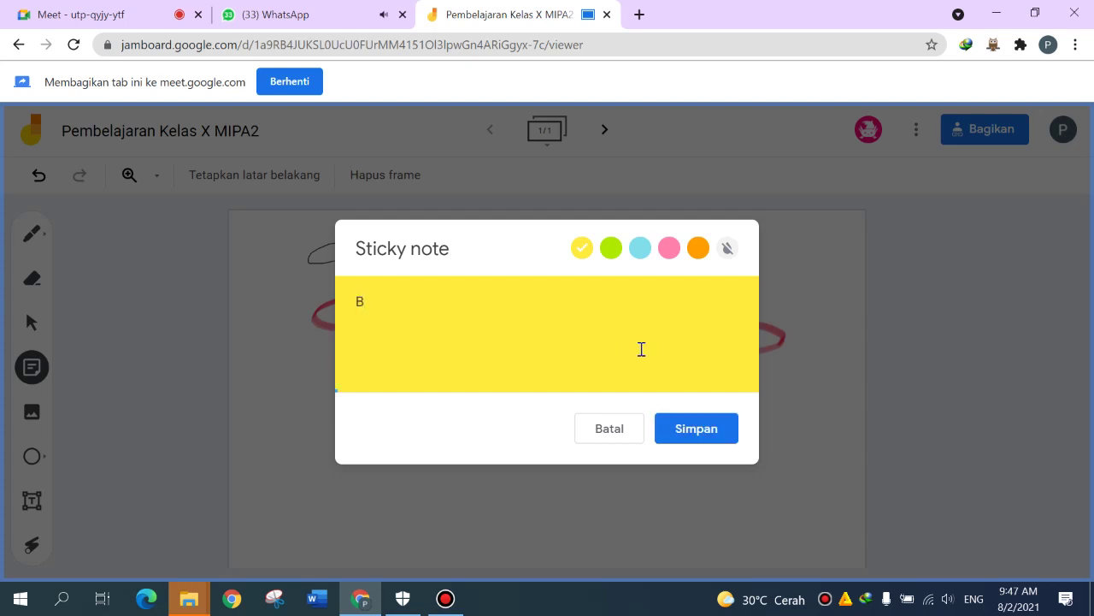
pyautogui.press('BackSpace')
pyautogui.write('T')
pyautogui.press('BackSpace')
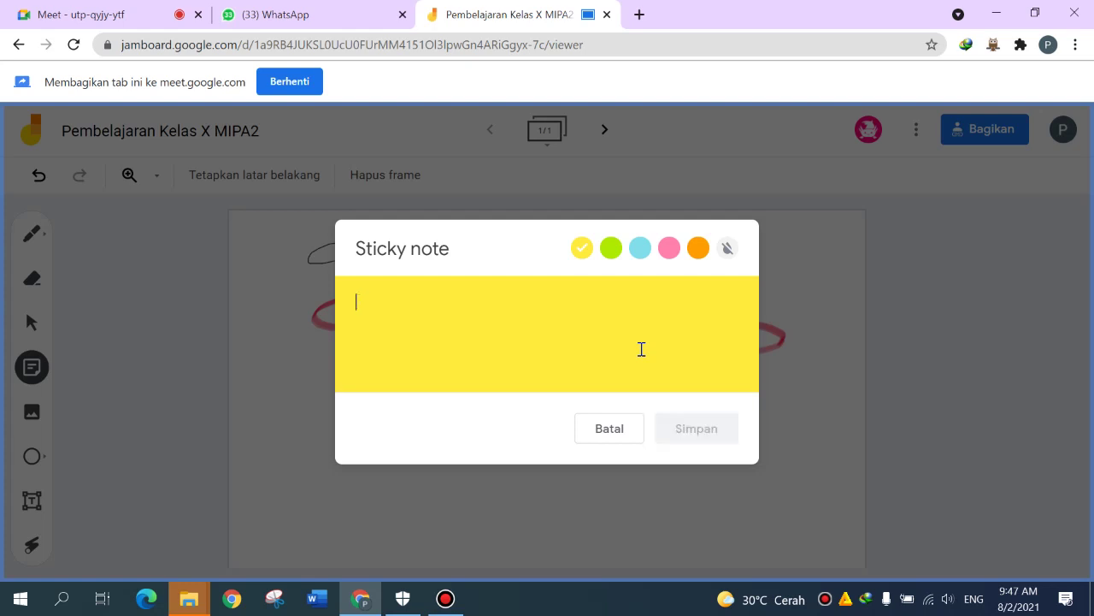
pyautogui.click(611, 248)
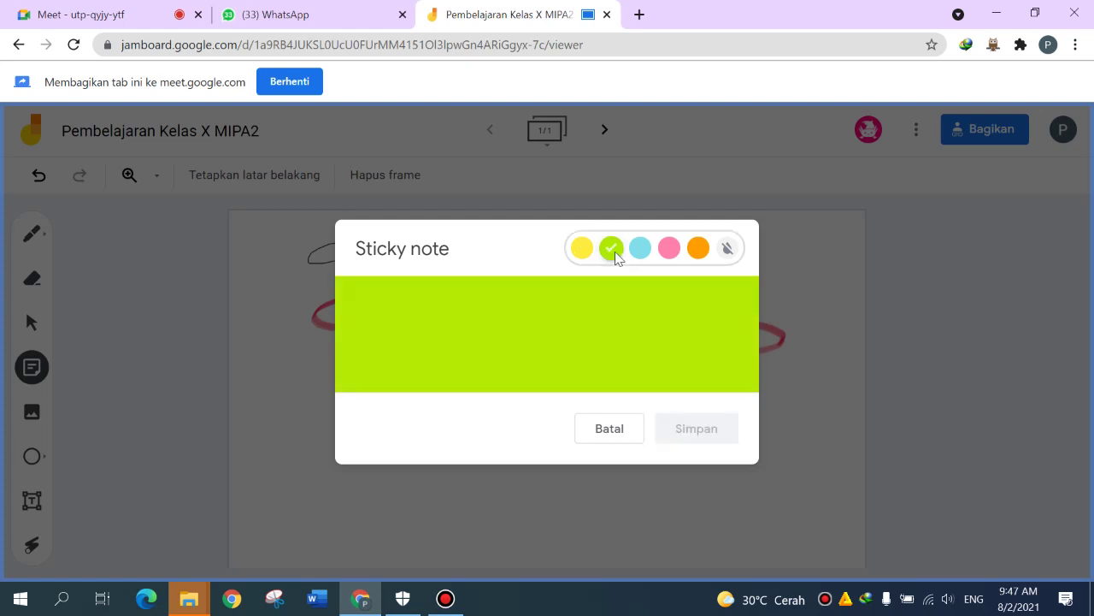
pyautogui.click(640, 251)
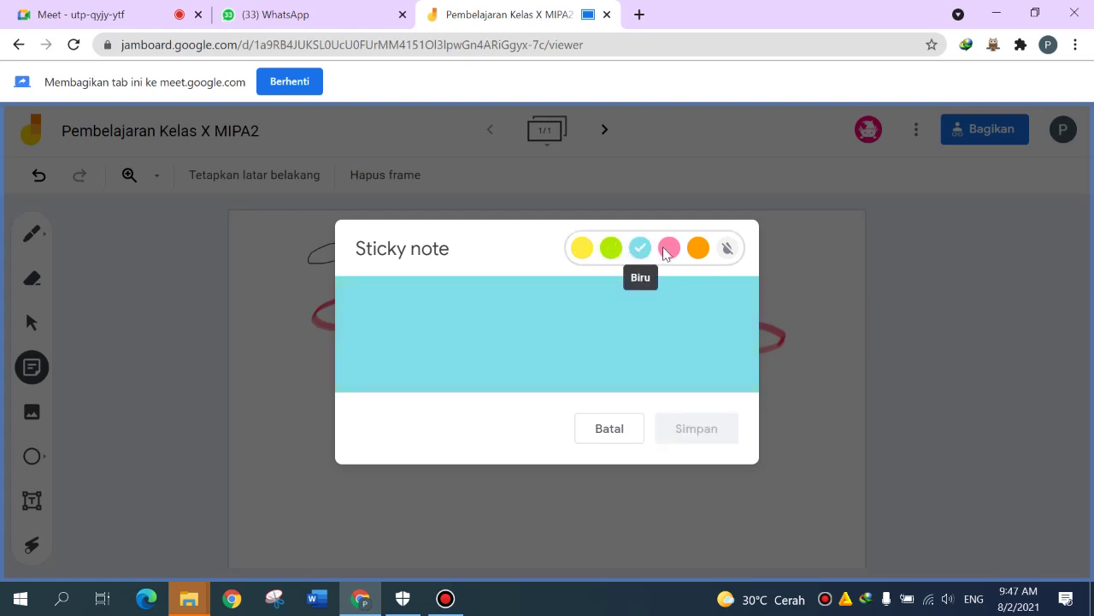
pyautogui.click(672, 249)
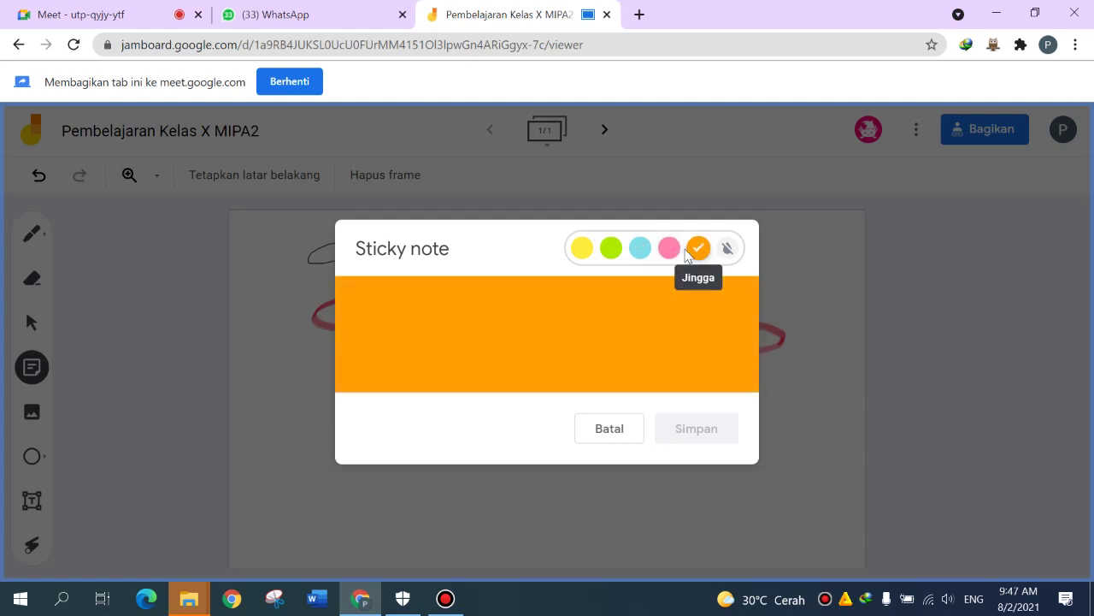
pyautogui.click(585, 255)
# Step: Type 'Tuliskan bunyi hukum II Newton' in the note and save it to the board
pyautogui.click(432, 310)
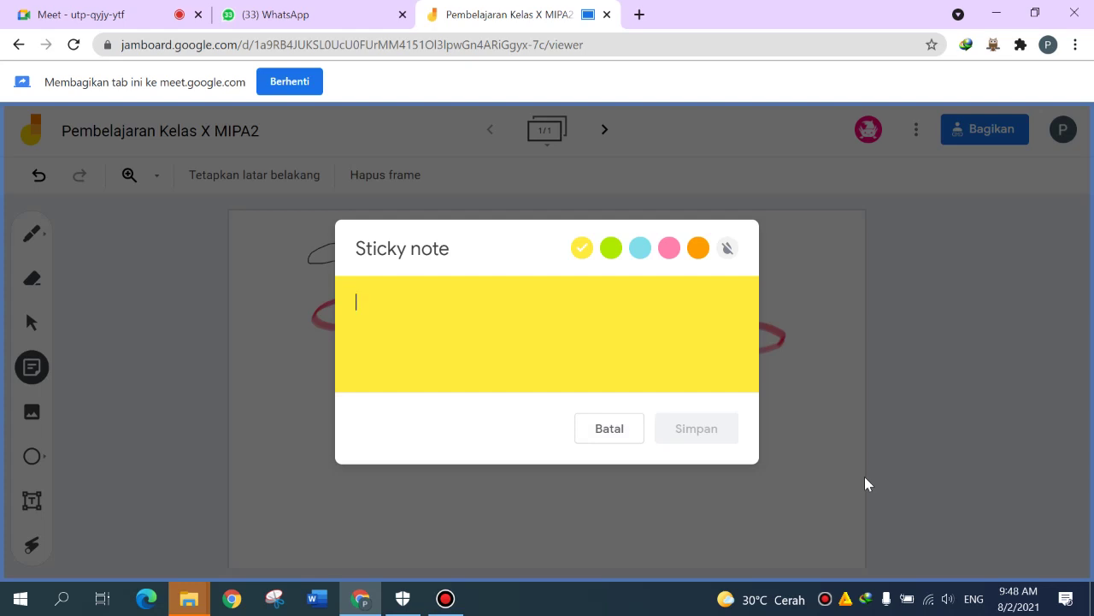
pyautogui.write('Tuliskan bunyi hukum II Newton')
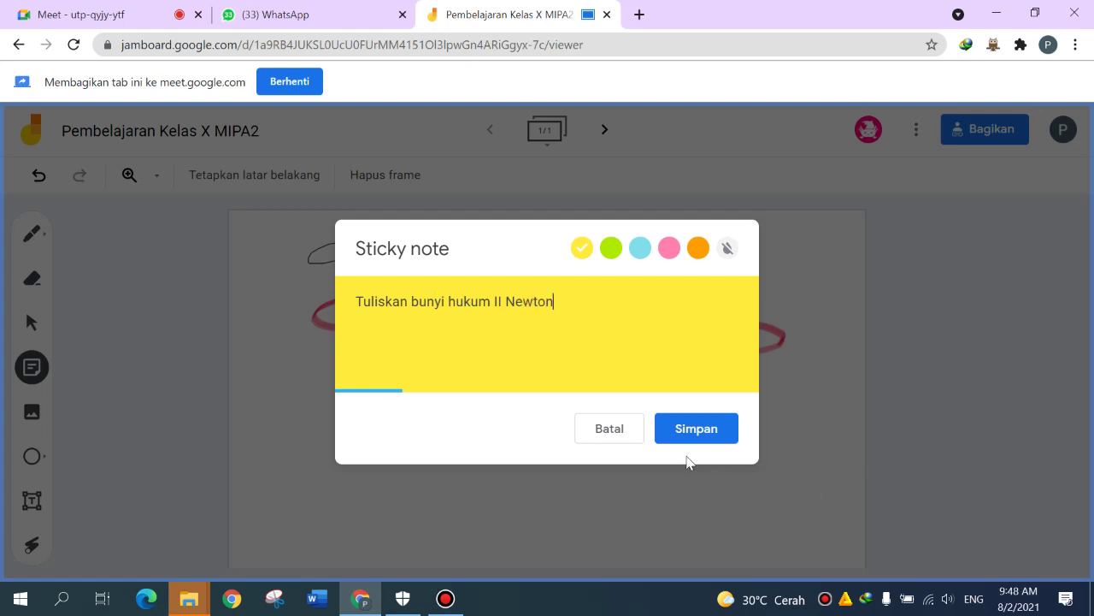
pyautogui.click(718, 433)
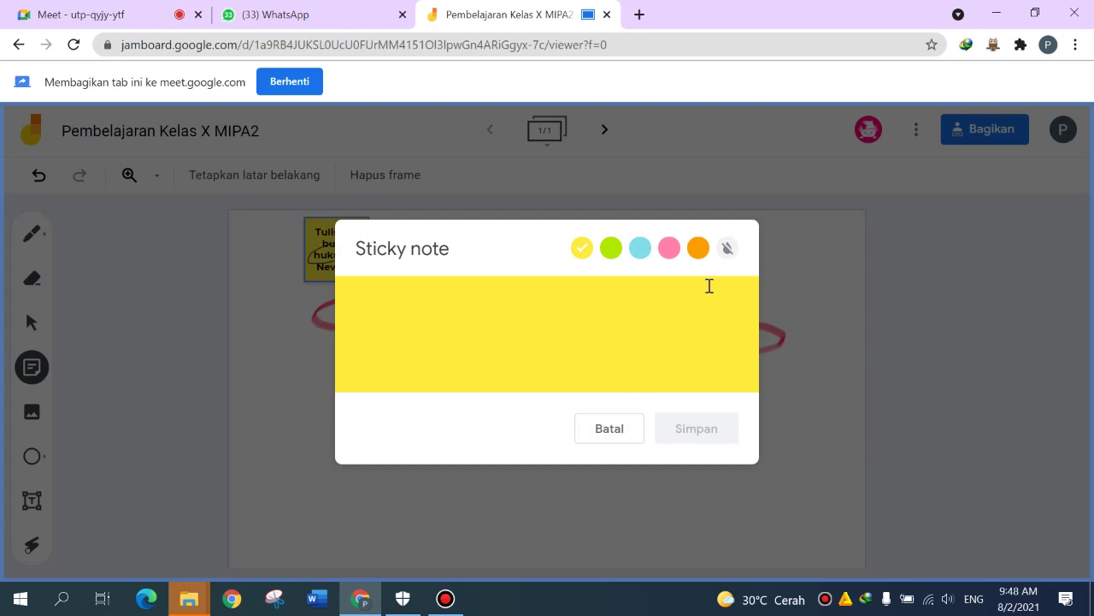
# Step: Discard the blank note, then move the yellow Newton note to the lower left and enlarge it
pyautogui.click(819, 414)
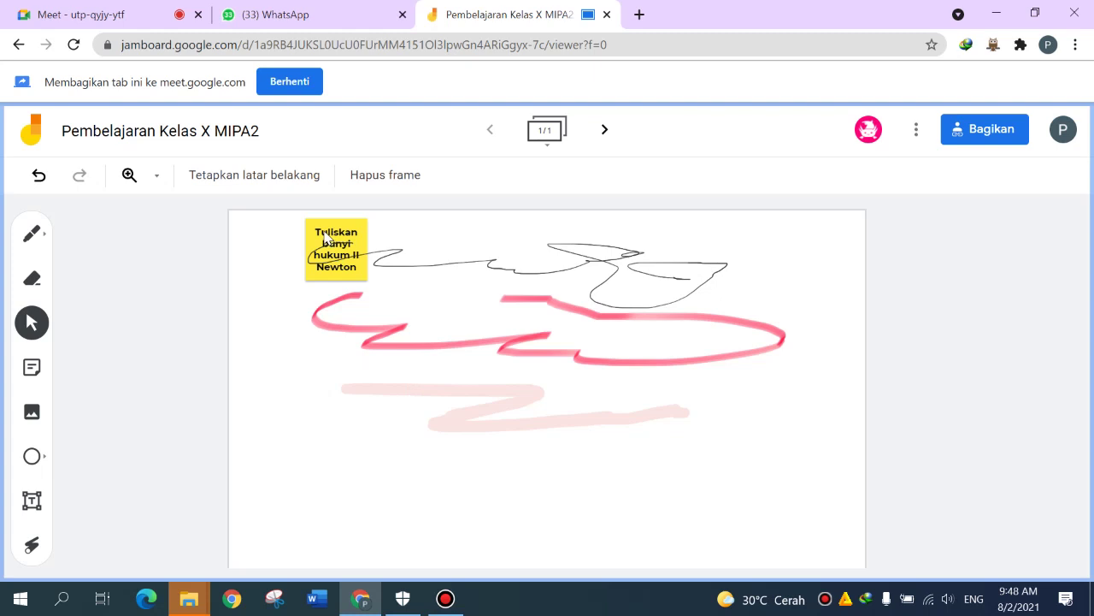
pyautogui.moveTo(325, 238); pyautogui.dragTo(295, 474)
pyautogui.click(455, 484)
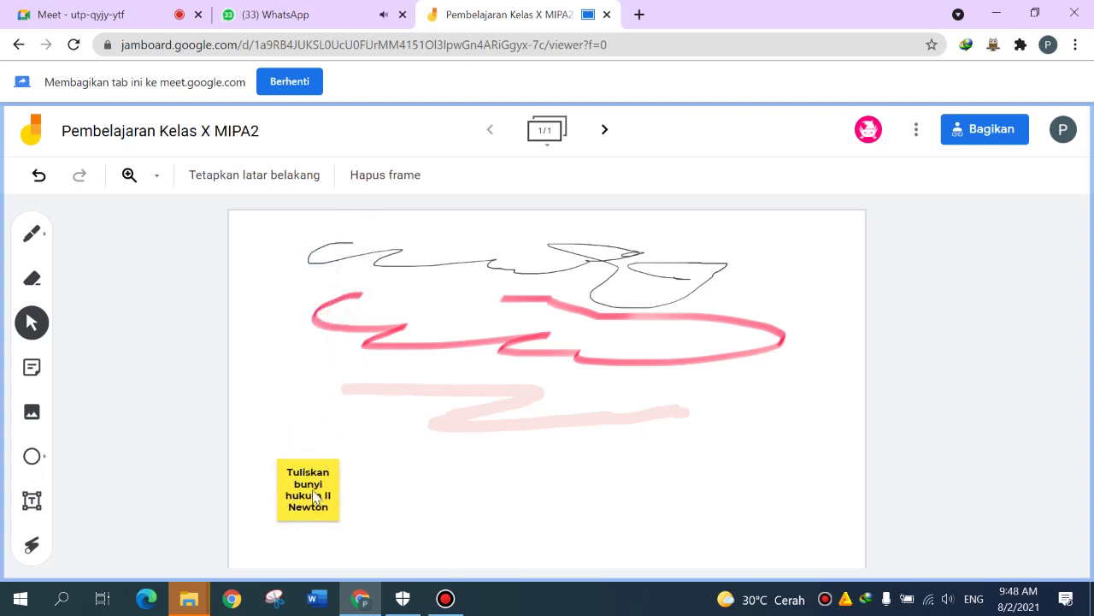
pyautogui.click(317, 496)
pyautogui.moveTo(340, 523); pyautogui.dragTo(374, 557)
pyautogui.click(464, 511)
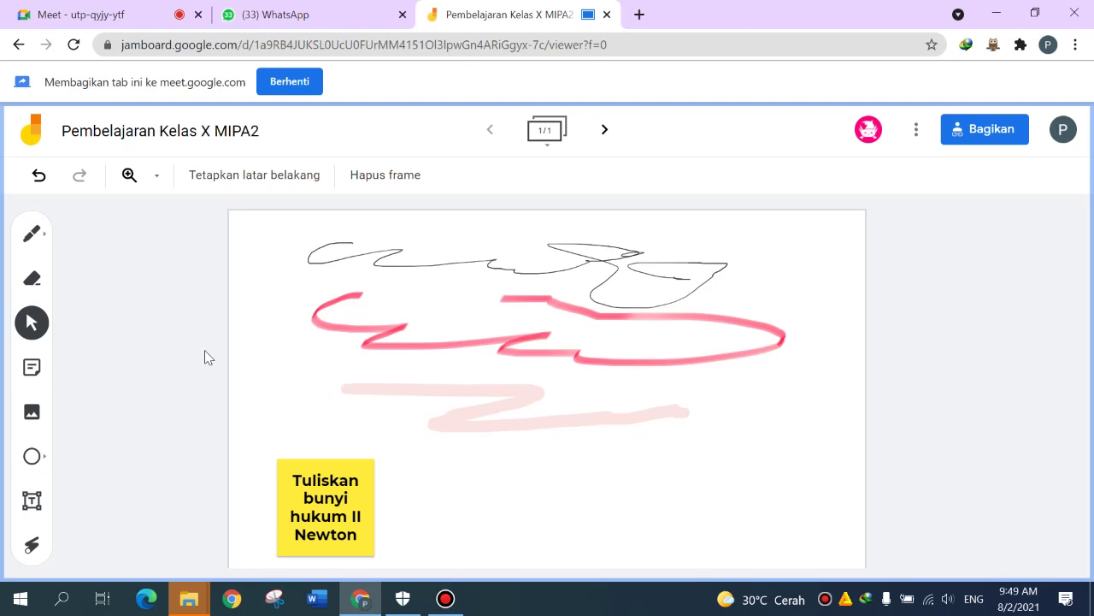
# Step: Open another sticky note and cancel it without adding anything
pyautogui.click(40, 376)
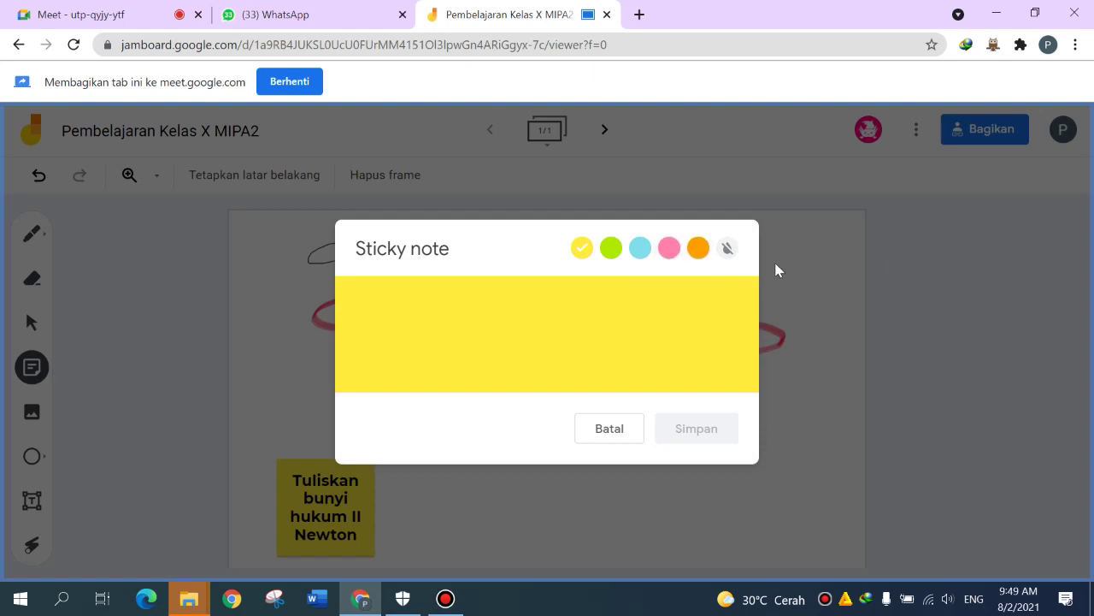
pyautogui.click(827, 280)
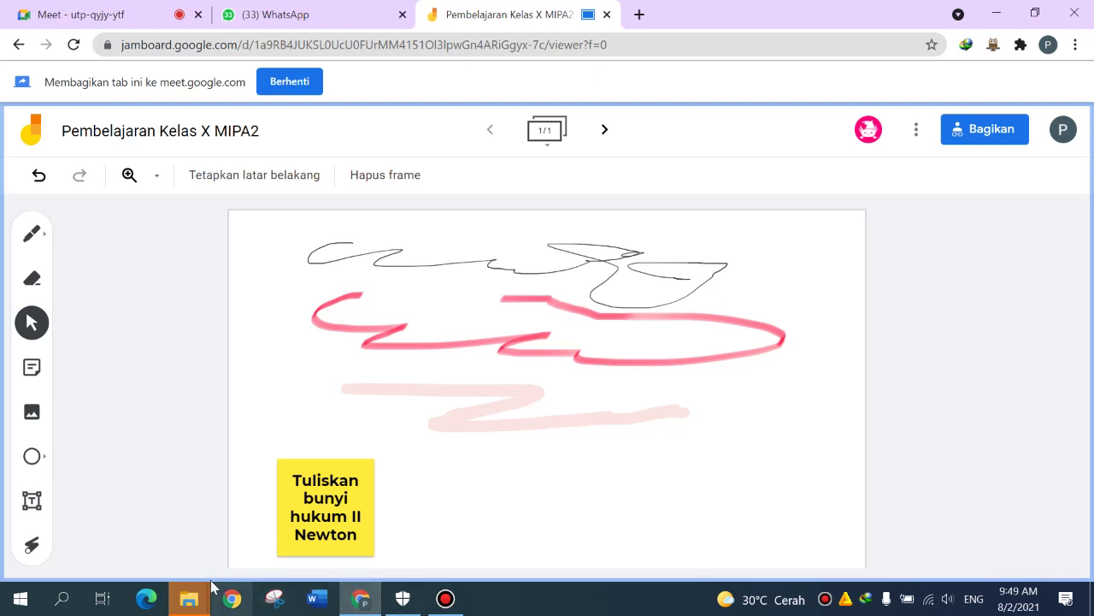
# Step: Return to the Meet call tab and switch the camera off
pyautogui.click(94, 14)
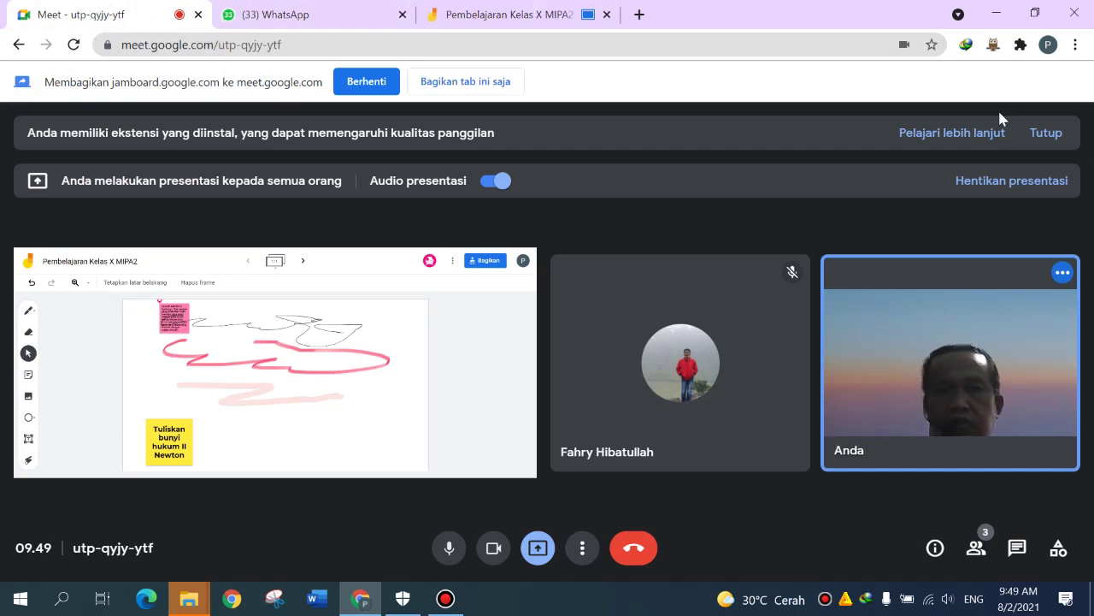
pyautogui.click(494, 552)
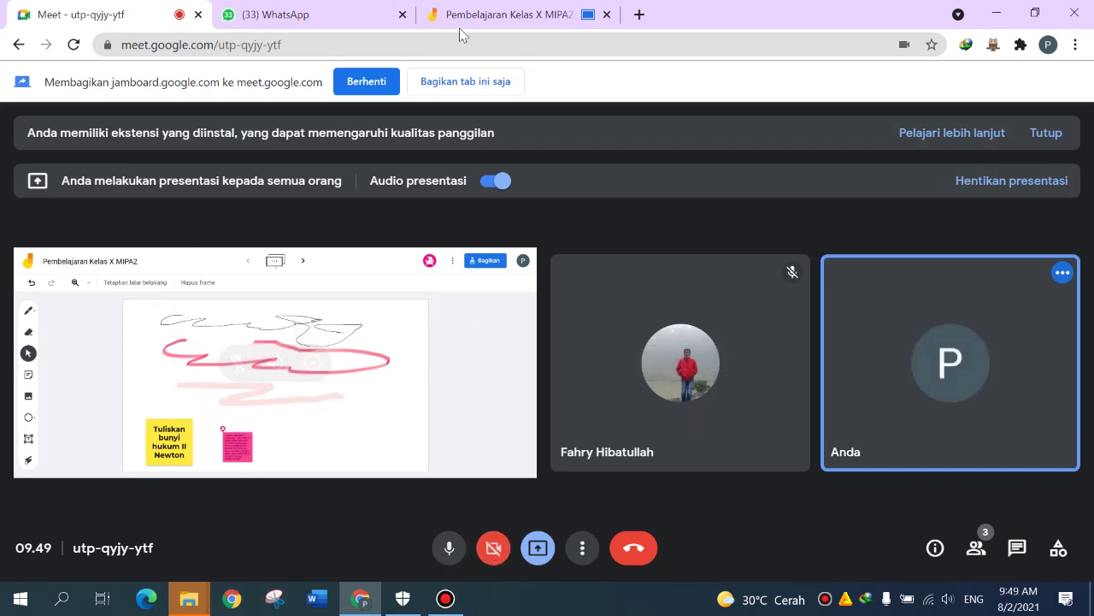
# Step: Move the pink answer note up beside the yellow question note and resize it to fit
pyautogui.click(493, 15)
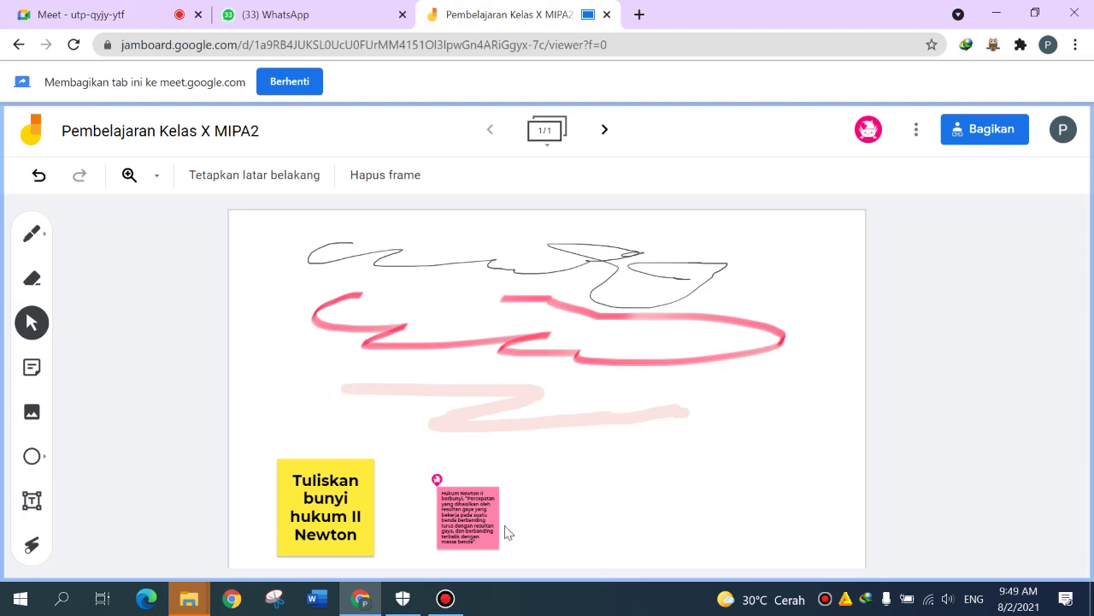
pyautogui.click(477, 513)
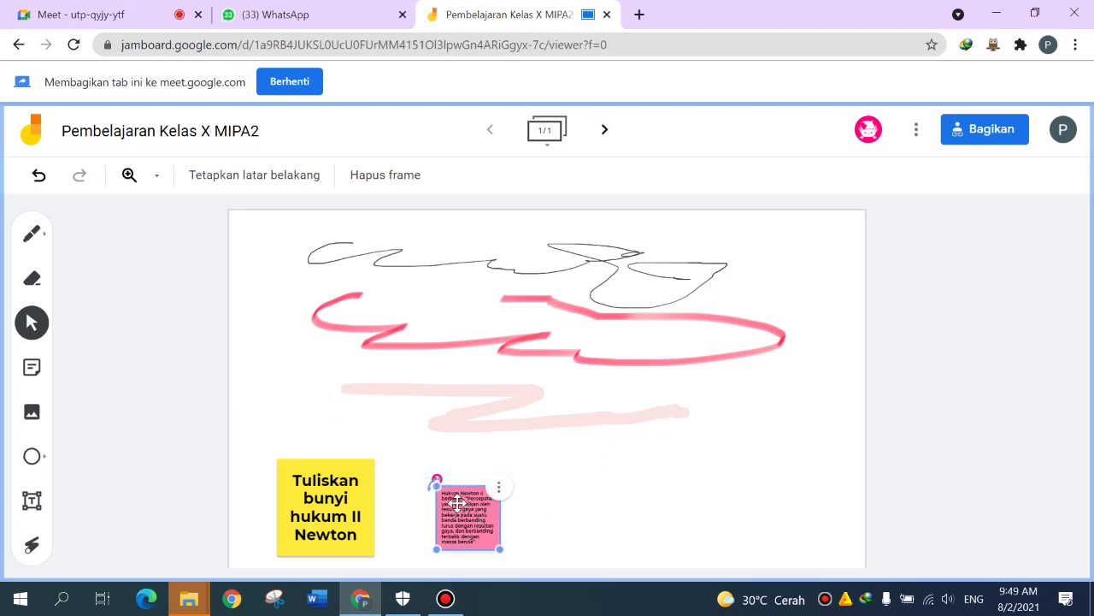
pyautogui.moveTo(436, 481)
pyautogui.mouseDown()
pyautogui.moveTo(416, 477)
pyautogui.moveTo(435, 484)
pyautogui.mouseUp()
pyautogui.moveTo(500, 547); pyautogui.dragTo(570, 553)
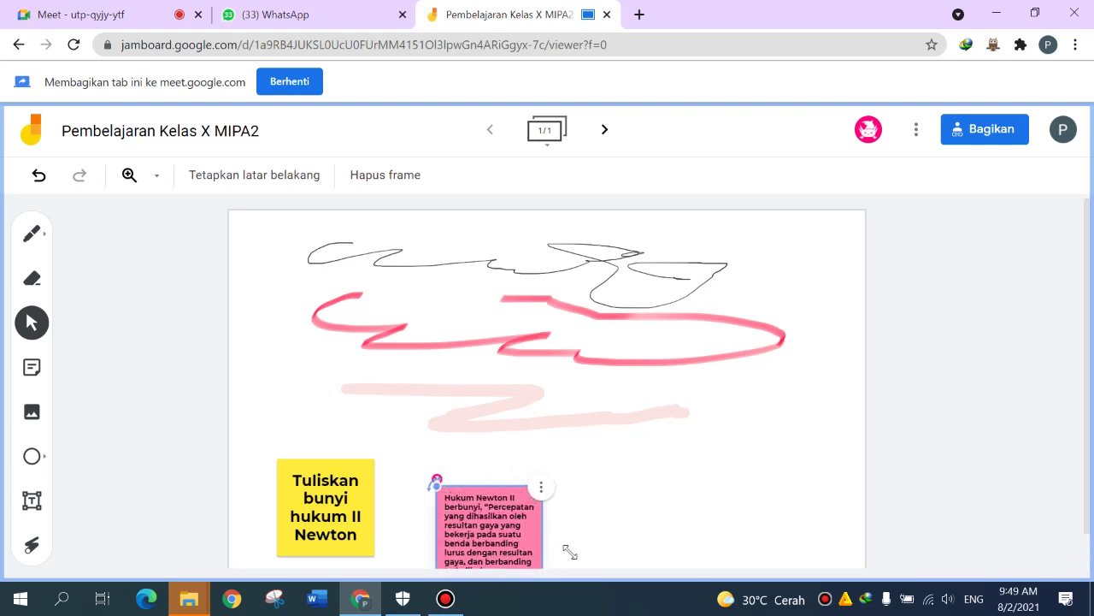
pyautogui.moveTo(494, 525); pyautogui.dragTo(453, 491)
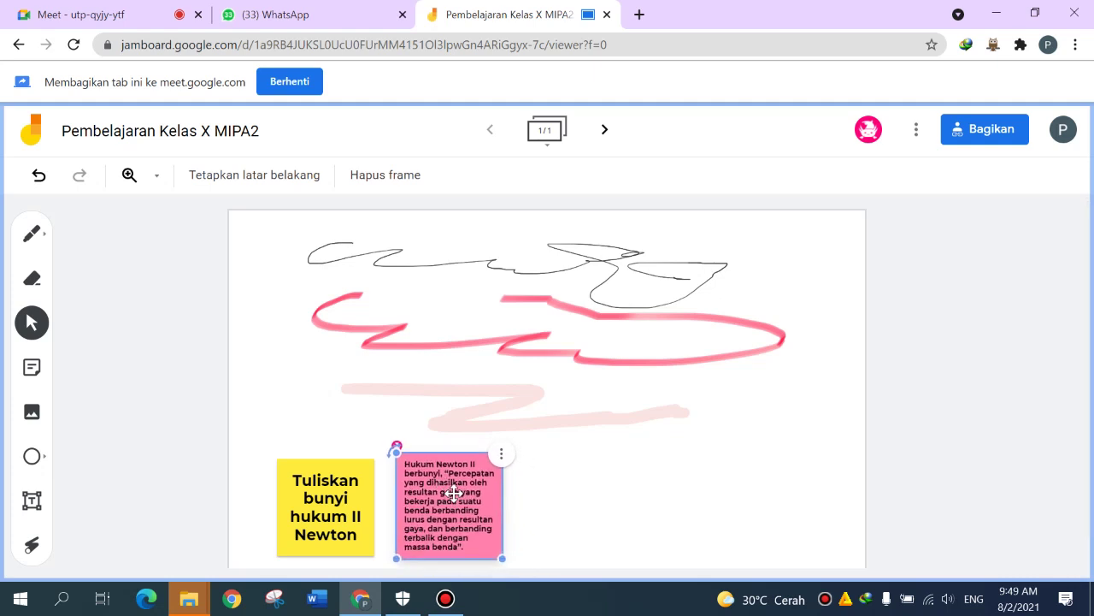
pyautogui.moveTo(503, 559); pyautogui.dragTo(487, 544)
pyautogui.moveTo(442, 496); pyautogui.dragTo(441, 509)
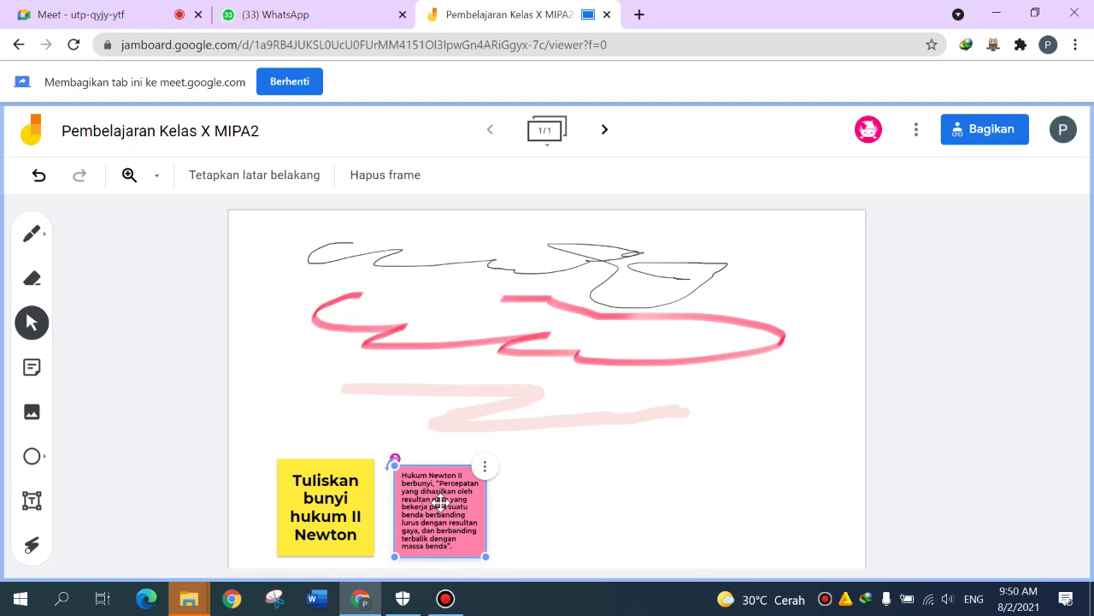
pyautogui.click(691, 511)
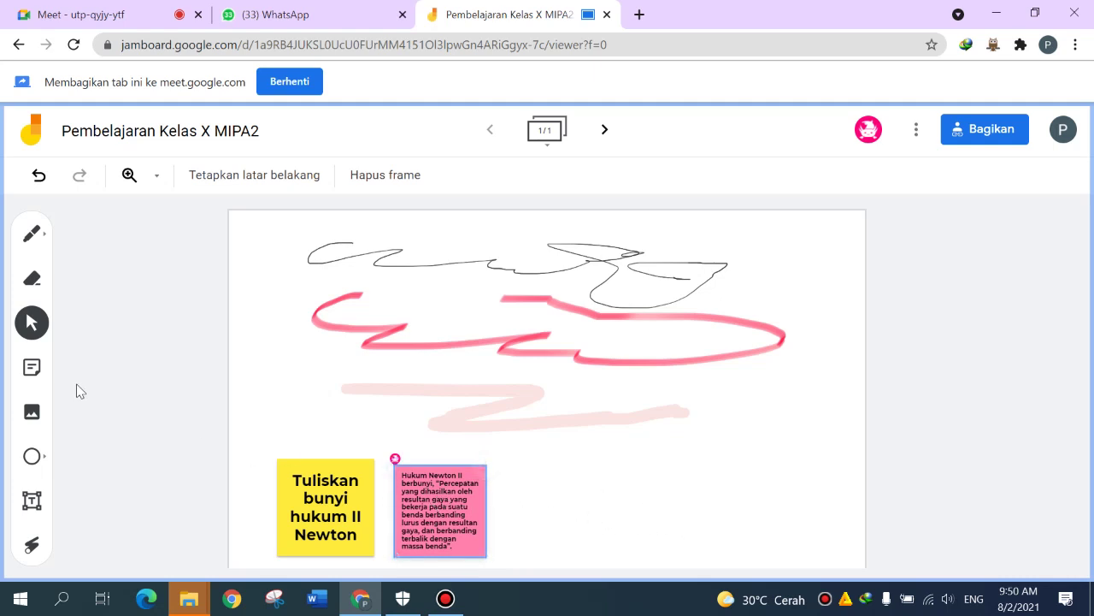
# Step: Nudge the pink note slightly up and enlarge it a little more
pyautogui.click(448, 469)
pyautogui.moveTo(447, 490); pyautogui.dragTo(447, 481)
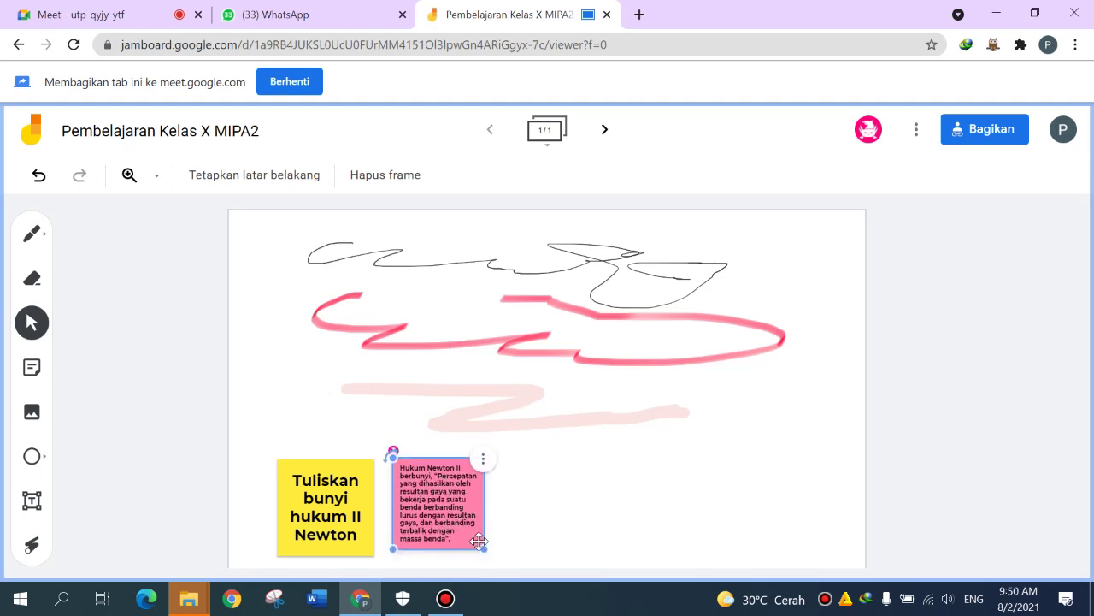
pyautogui.moveTo(480, 544); pyautogui.dragTo(488, 554)
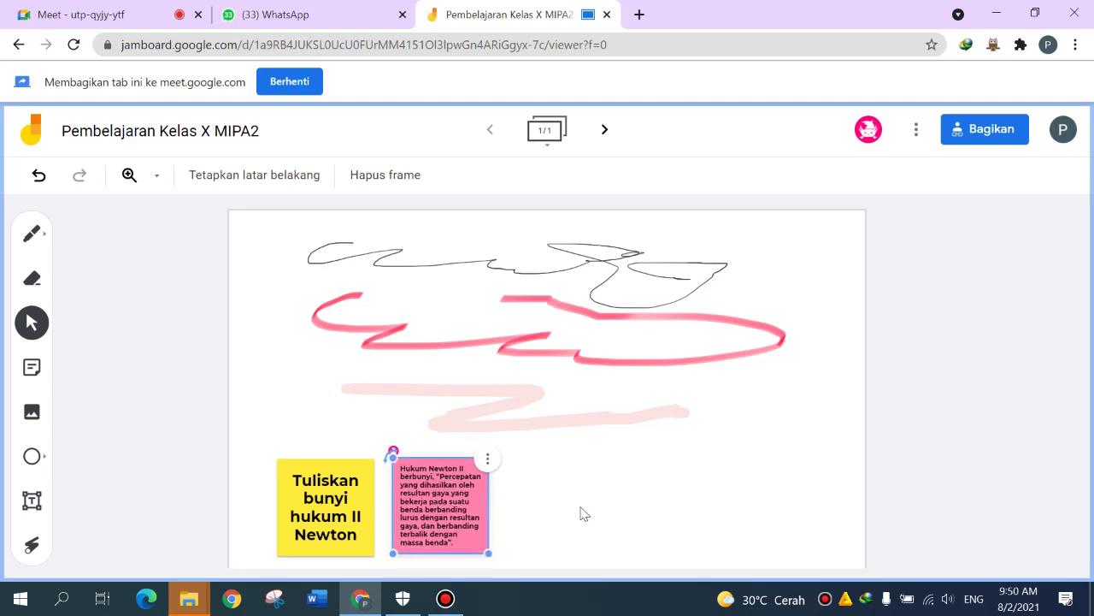
pyautogui.click(740, 523)
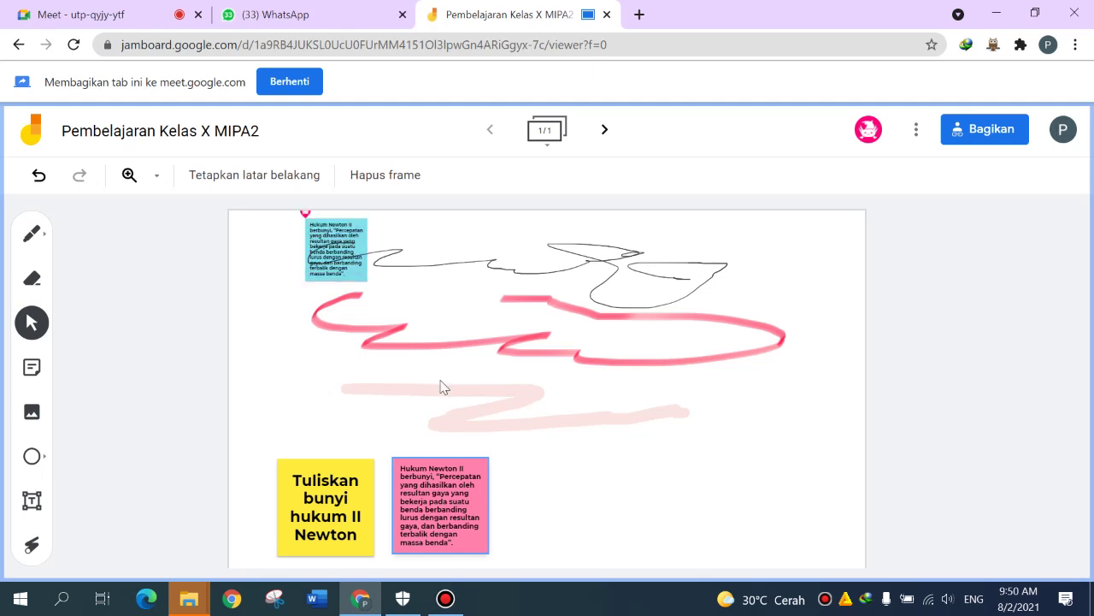
# Step: Move the cyan Newton II note beside the pink note and enlarge it by its corner handle
pyautogui.moveTo(336, 239); pyautogui.dragTo(543, 488)
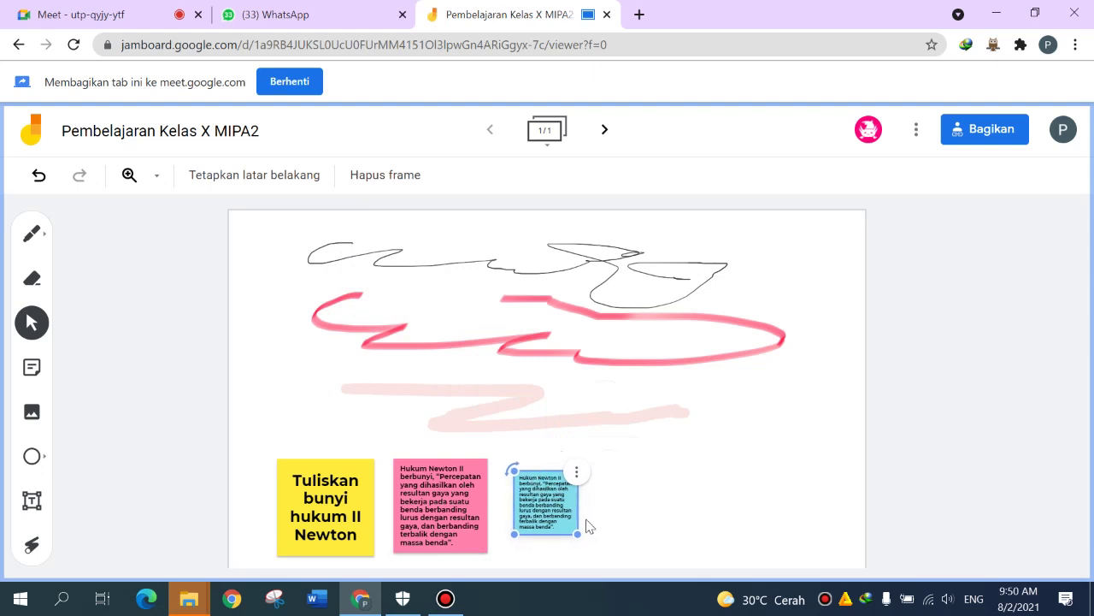
pyautogui.moveTo(578, 533); pyautogui.dragTo(598, 545)
pyautogui.moveTo(560, 503); pyautogui.dragTo(551, 377)
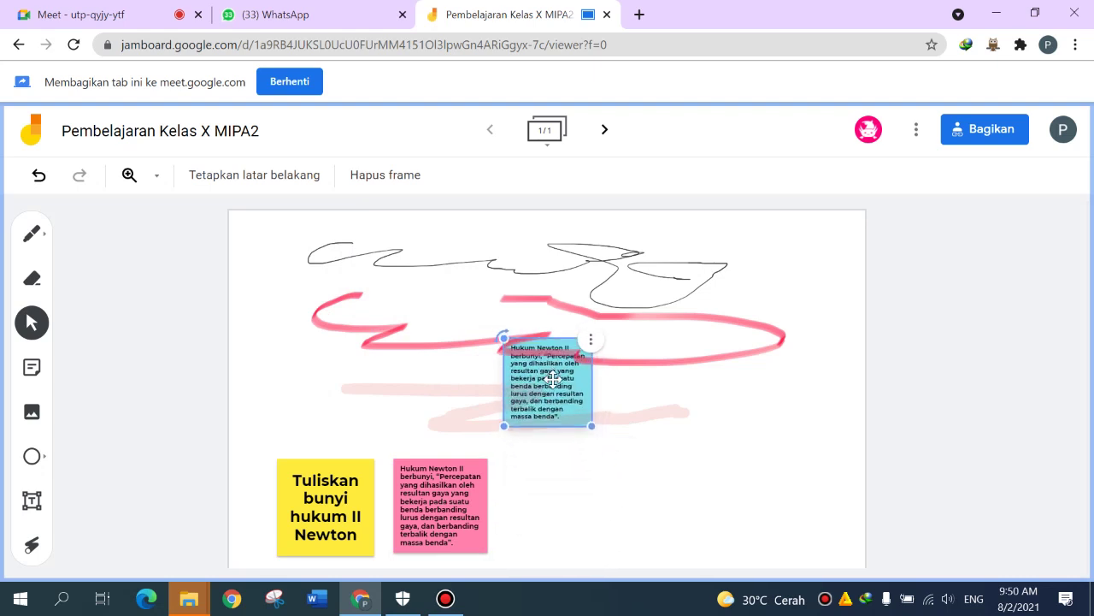
pyautogui.moveTo(590, 421); pyautogui.dragTo(690, 518)
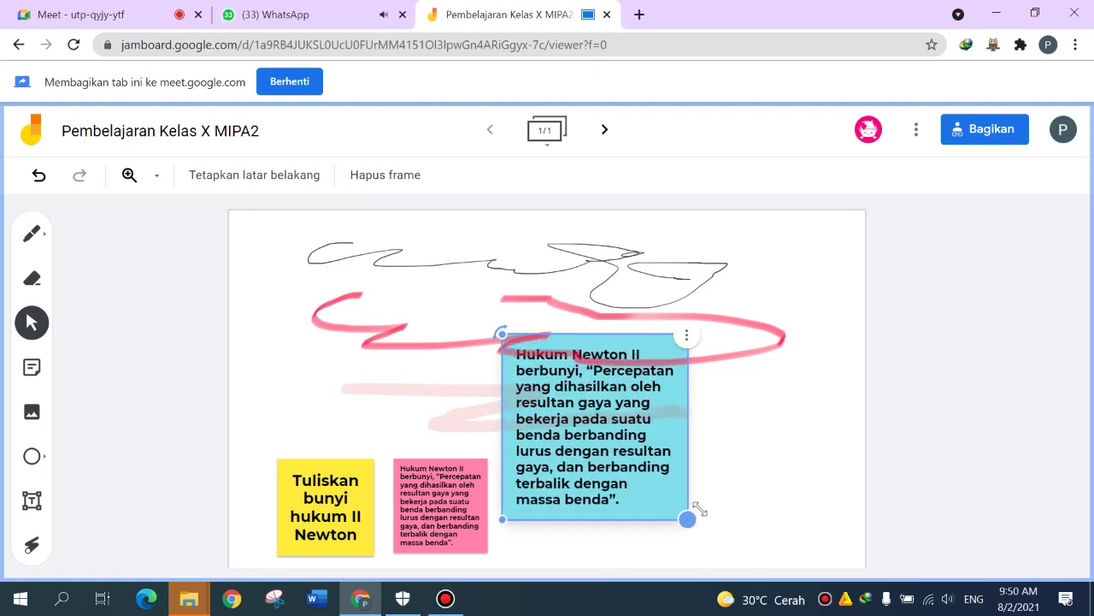
pyautogui.moveTo(598, 424); pyautogui.dragTo(606, 453)
pyautogui.click(759, 433)
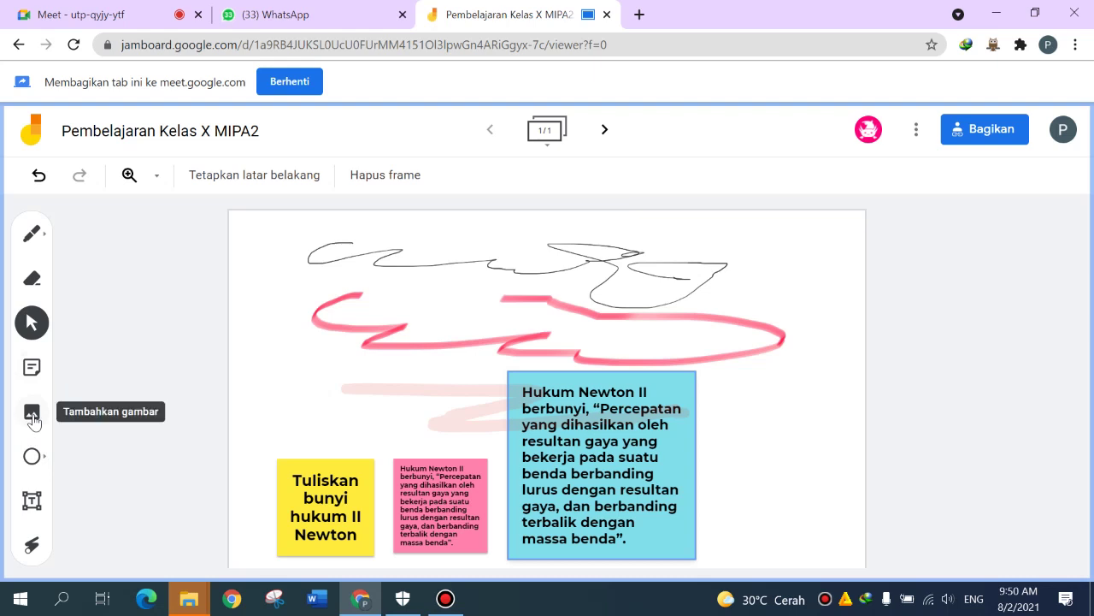
# Step: Browse to Downloads in the image picker and select the file Kelas XI MIPA1,29-7-2021
pyautogui.click(33, 417)
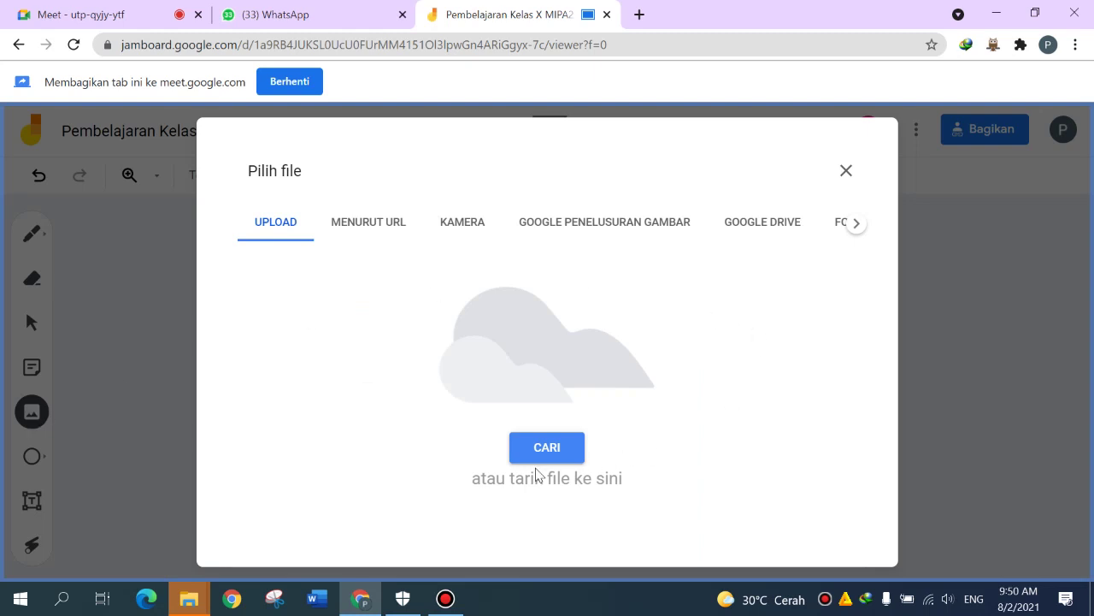
pyautogui.click(553, 456)
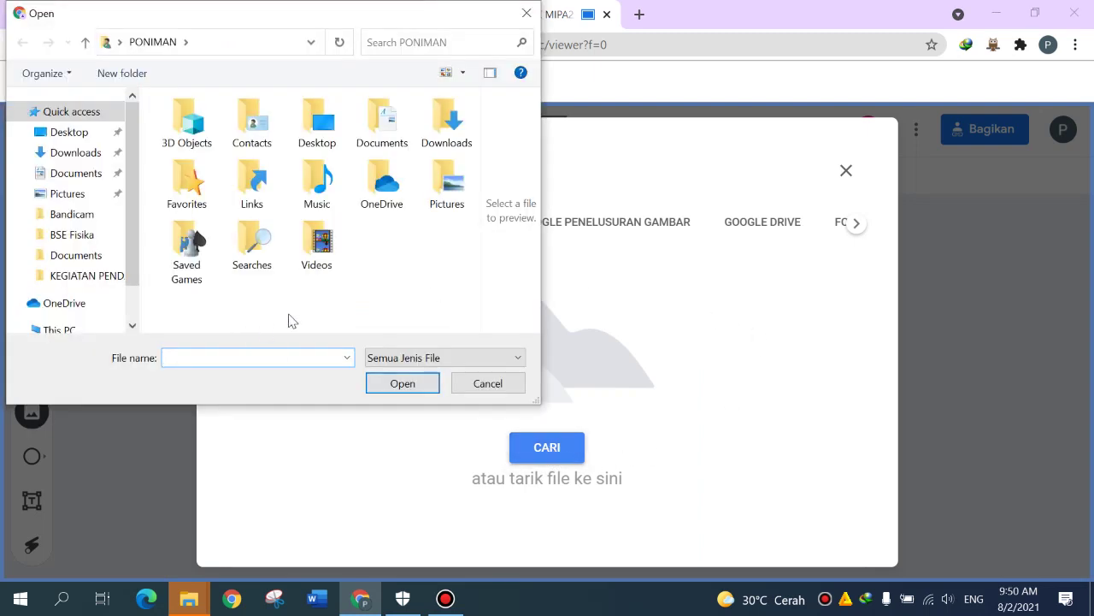
pyautogui.click(64, 157)
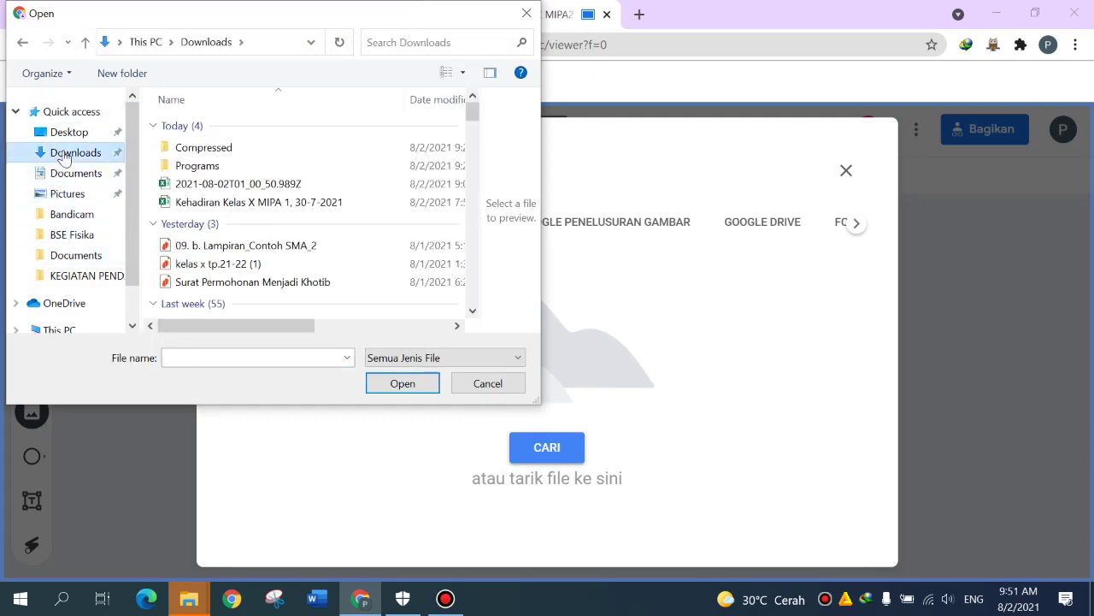
pyautogui.scroll(-2, 268, 222)
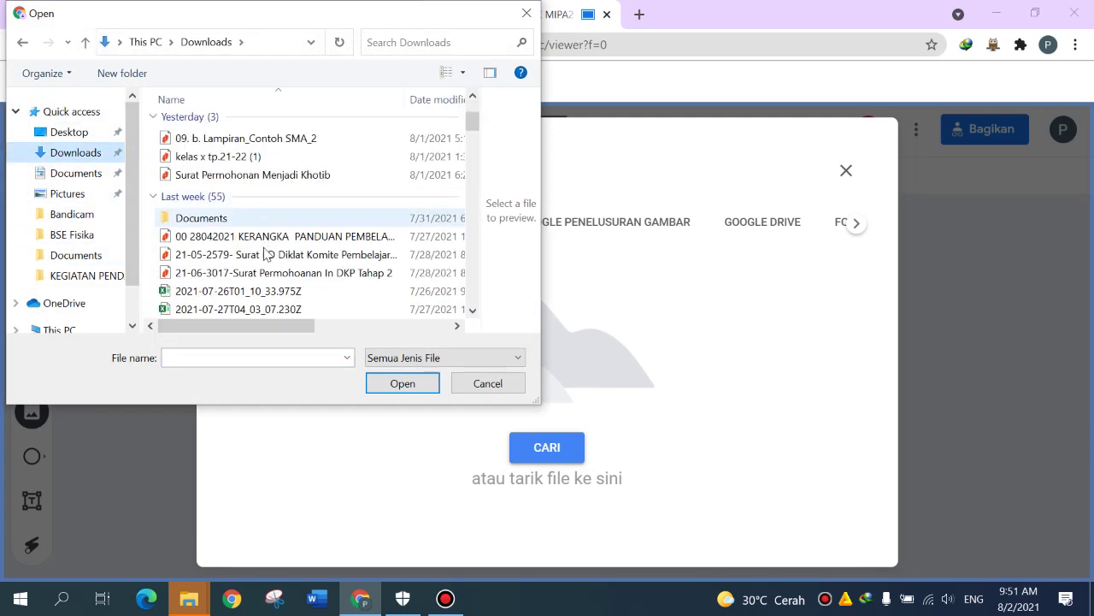
pyautogui.scroll(-5, 267, 265)
pyautogui.scroll(-3, 268, 272)
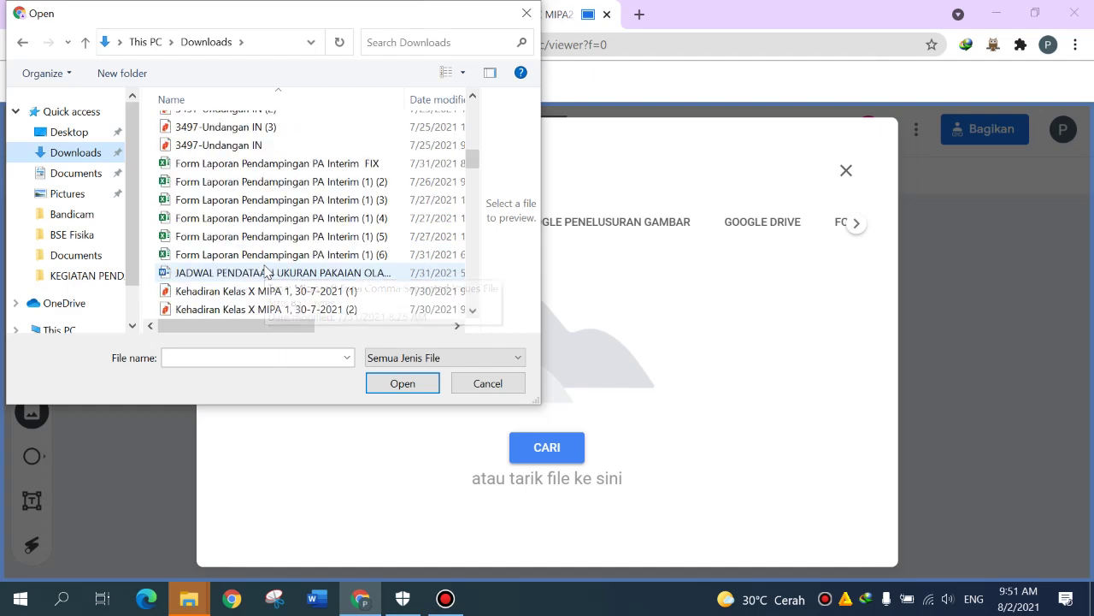
pyautogui.scroll(8, 268, 269)
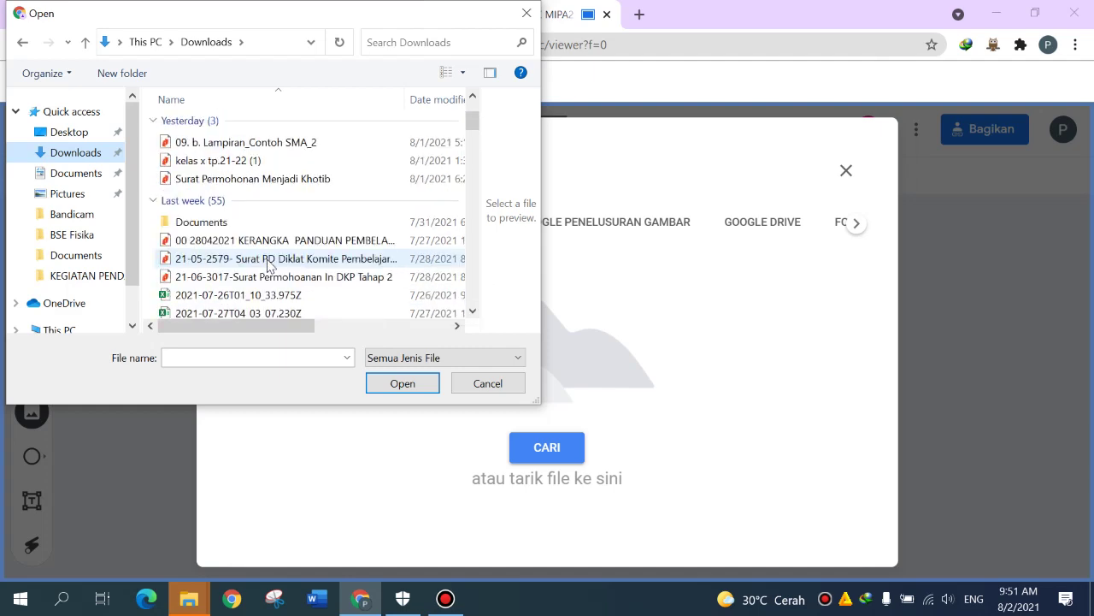
pyautogui.scroll(-7, 271, 251)
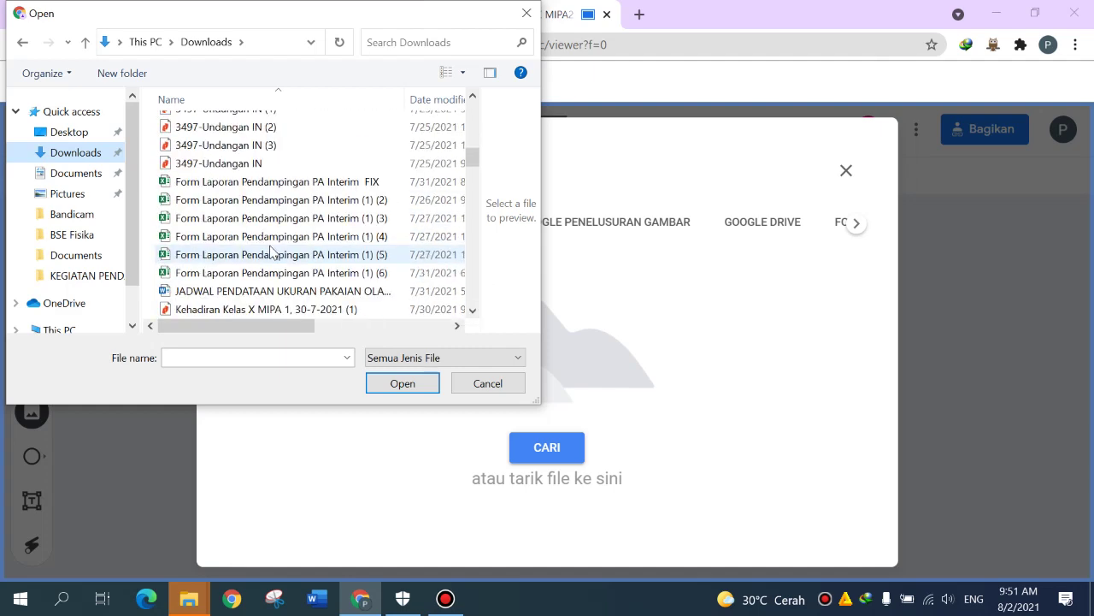
pyautogui.scroll(-3, 271, 250)
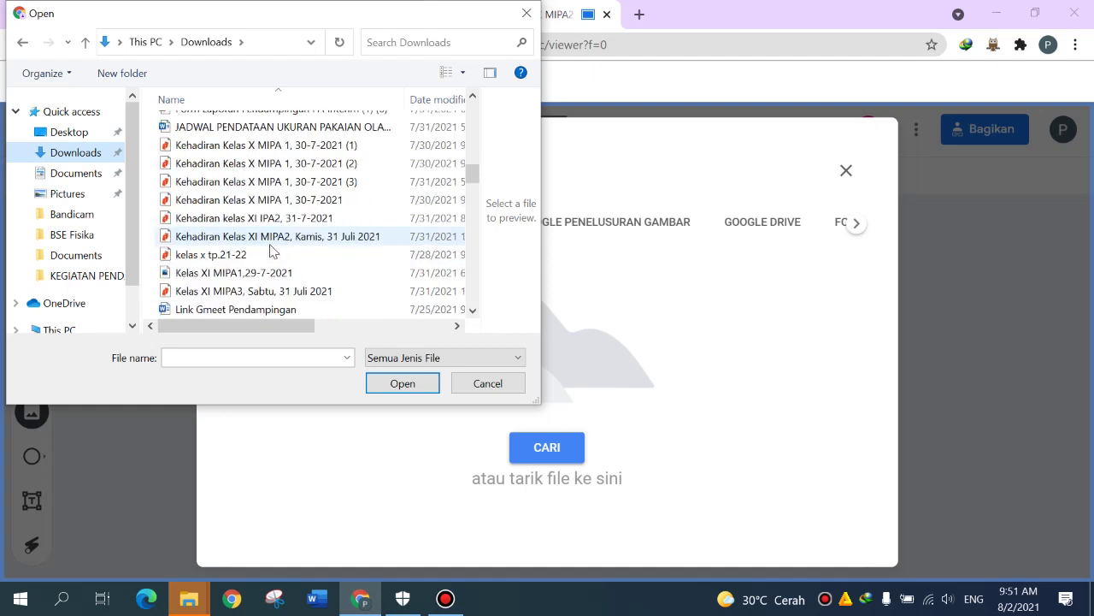
pyautogui.click(253, 273)
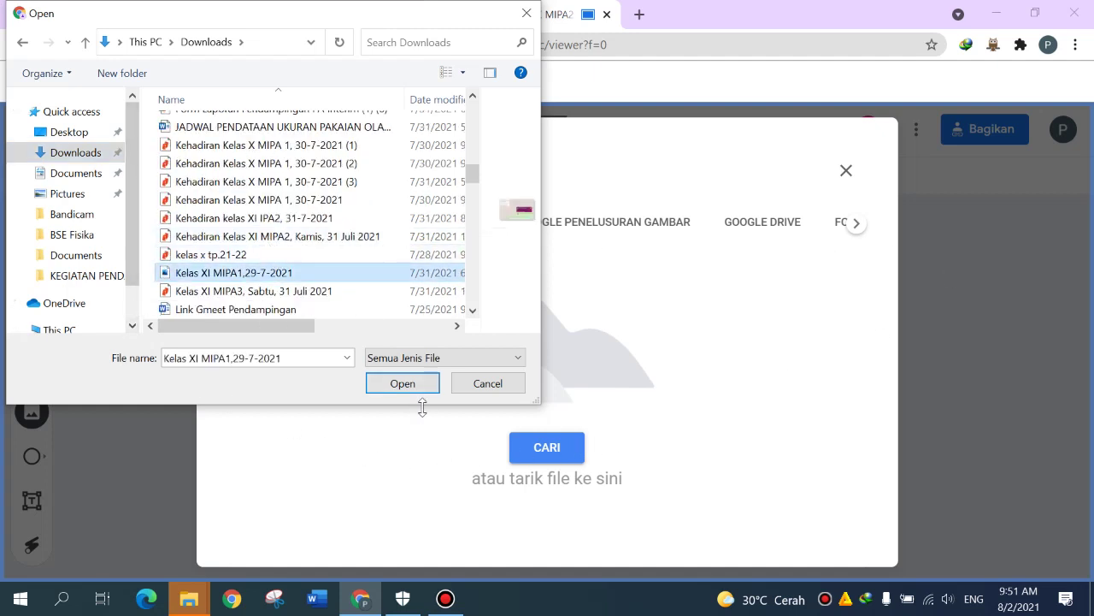
# Step: Upload the chat screenshot onto the frame, move it, then undo both with Ctrl+Z twice
pyautogui.click(403, 384)
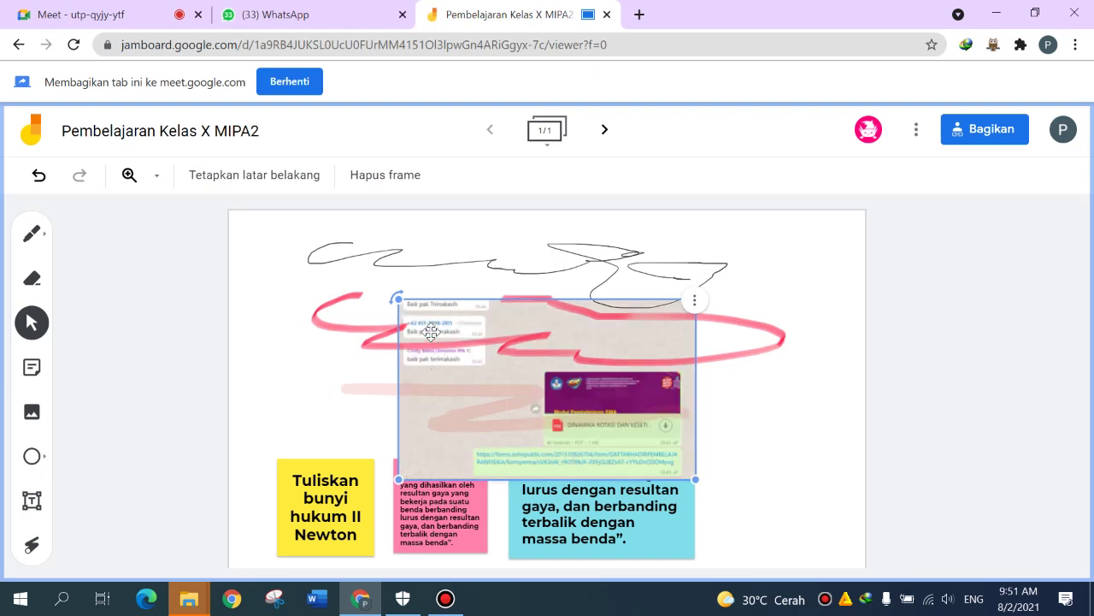
pyautogui.moveTo(444, 306); pyautogui.dragTo(401, 254)
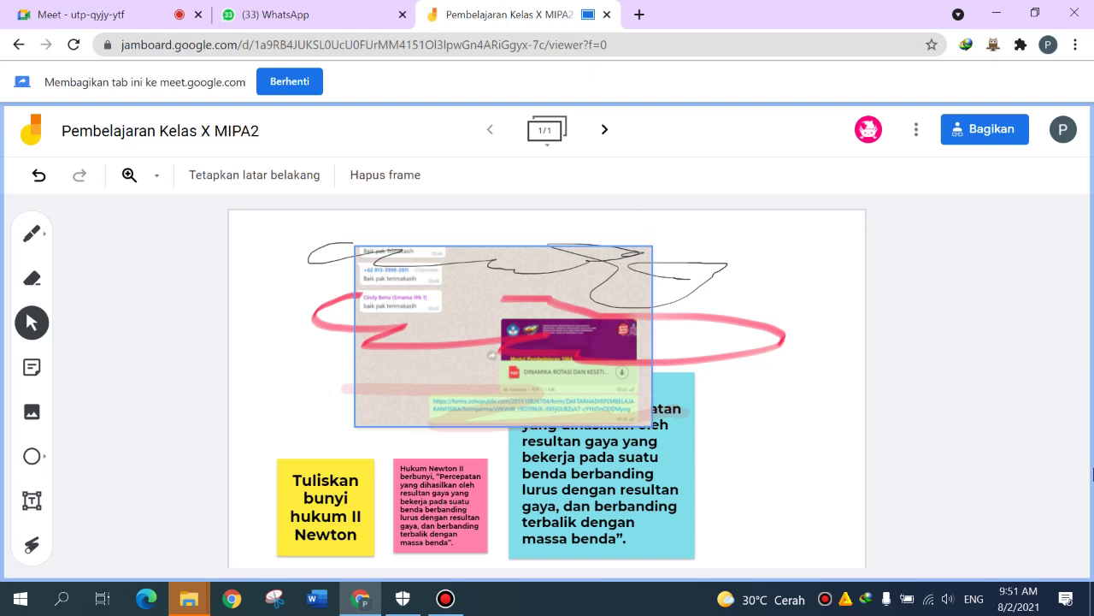
pyautogui.hotkey('ctrl', 'z')
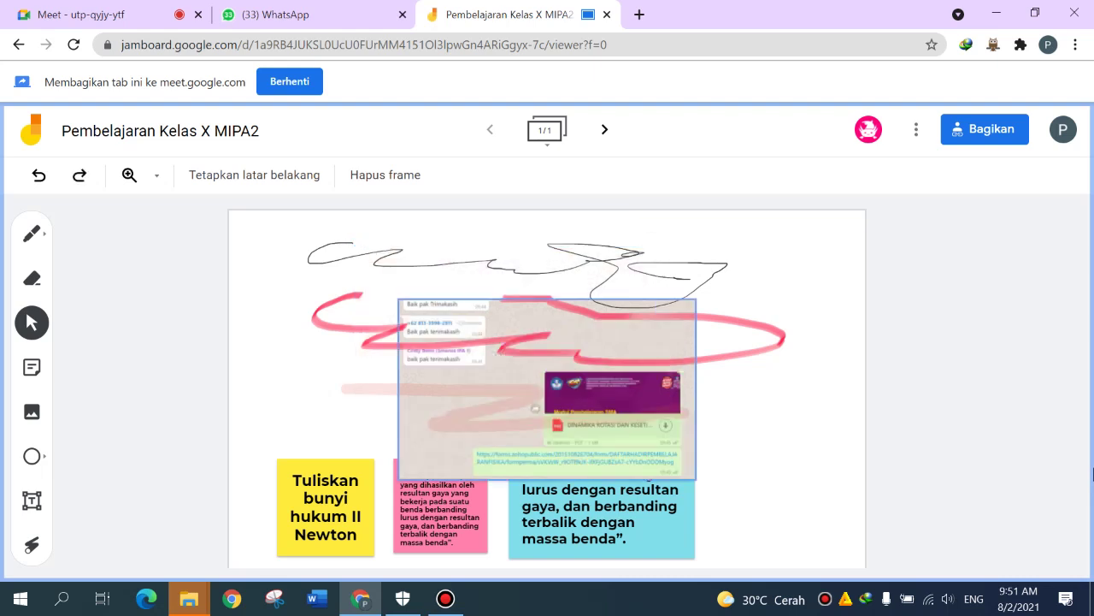
pyautogui.hotkey('ctrl', 'z')
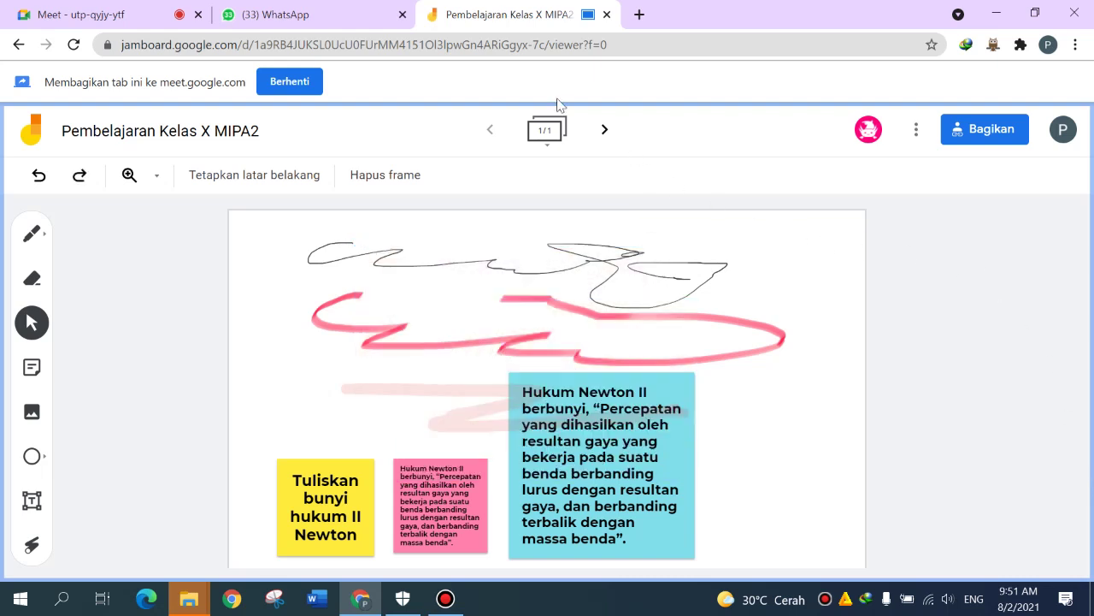
# Step: Create frame 2 of 2 using the next-frame arrow at the top
pyautogui.click(604, 133)
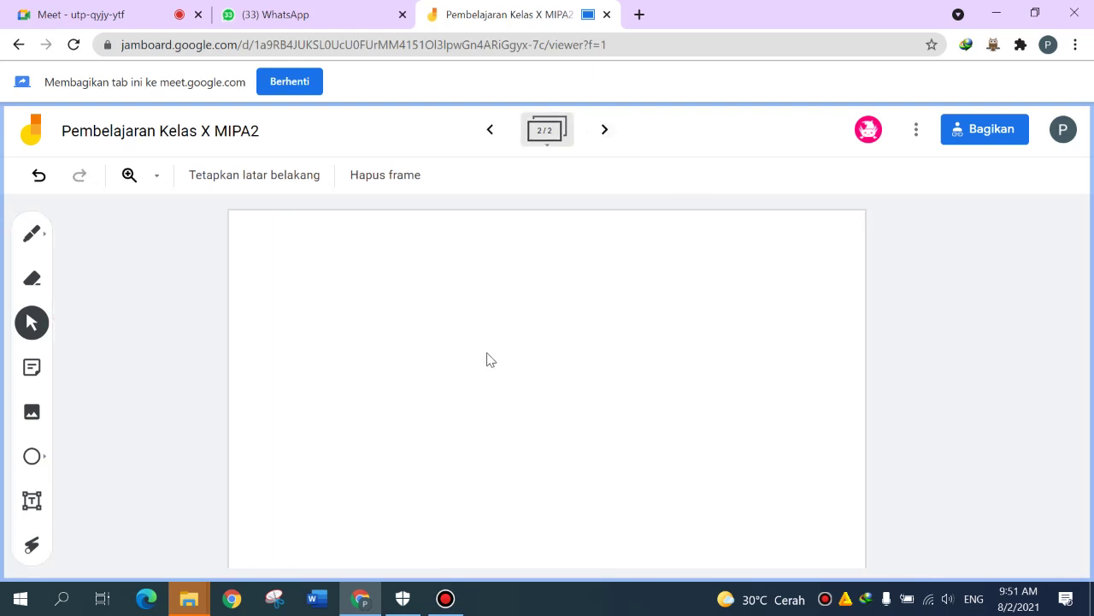
# Step: Upload the image Kelas XI MIPA1,29-7-2021 onto frame 2
pyautogui.click(34, 419)
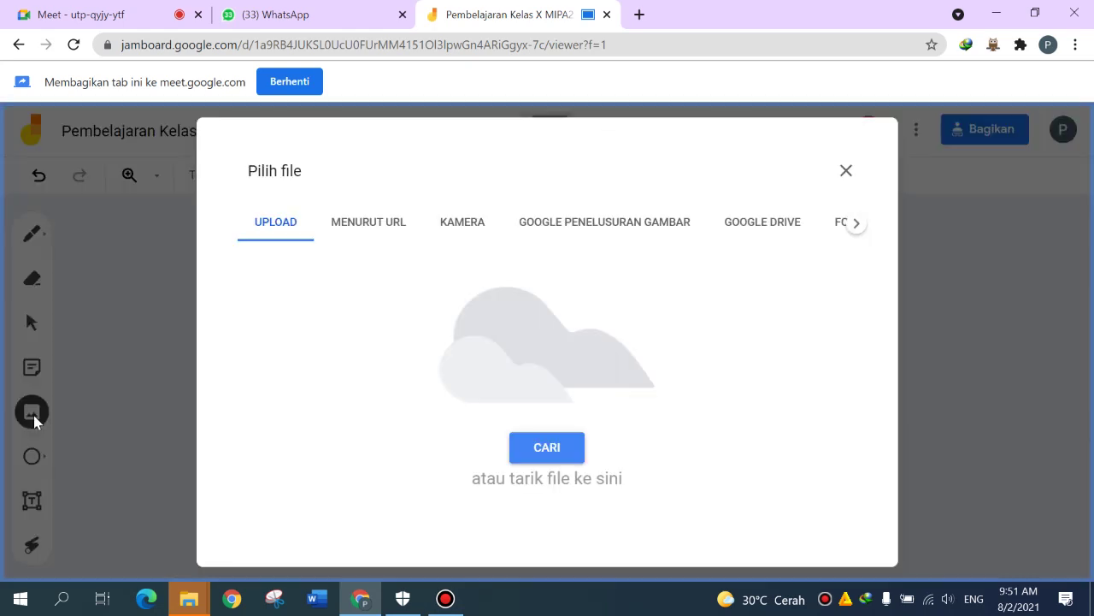
pyautogui.click(564, 459)
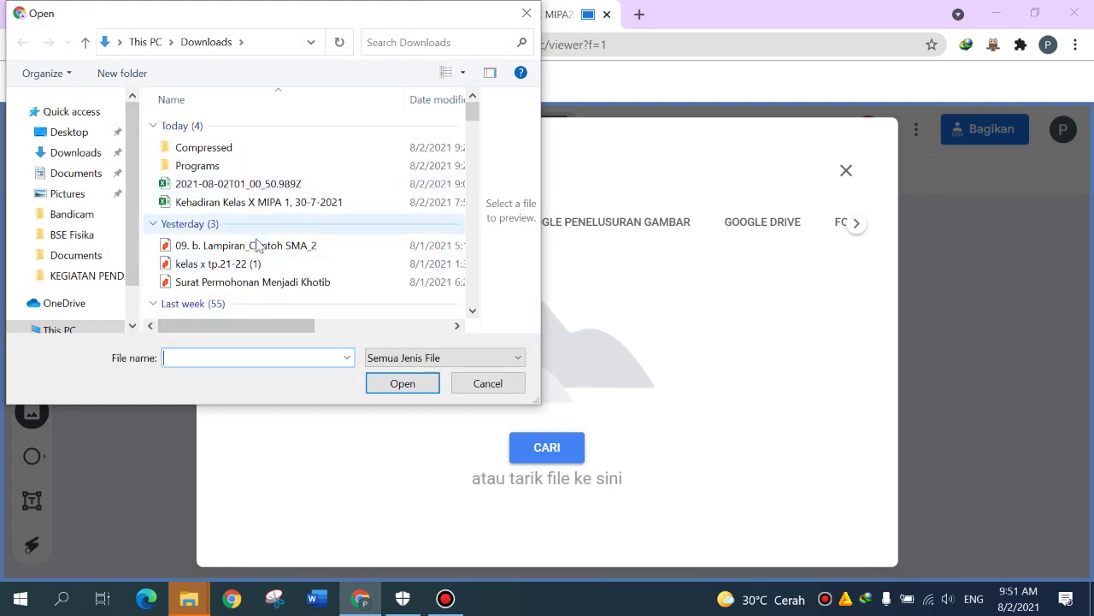
pyautogui.scroll(-5, 232, 248)
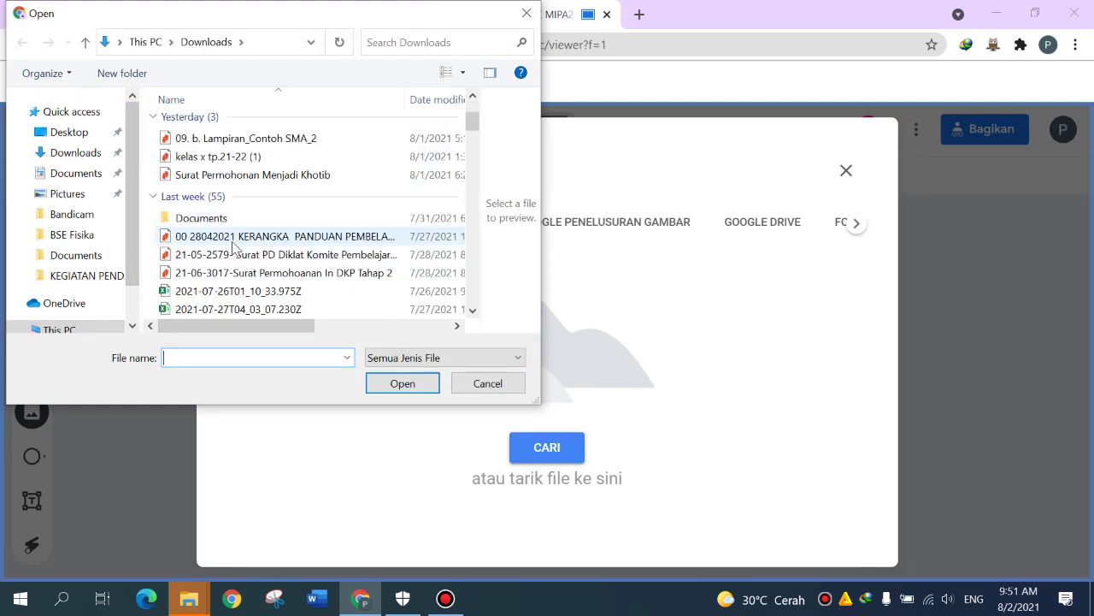
pyautogui.scroll(-5, 233, 249)
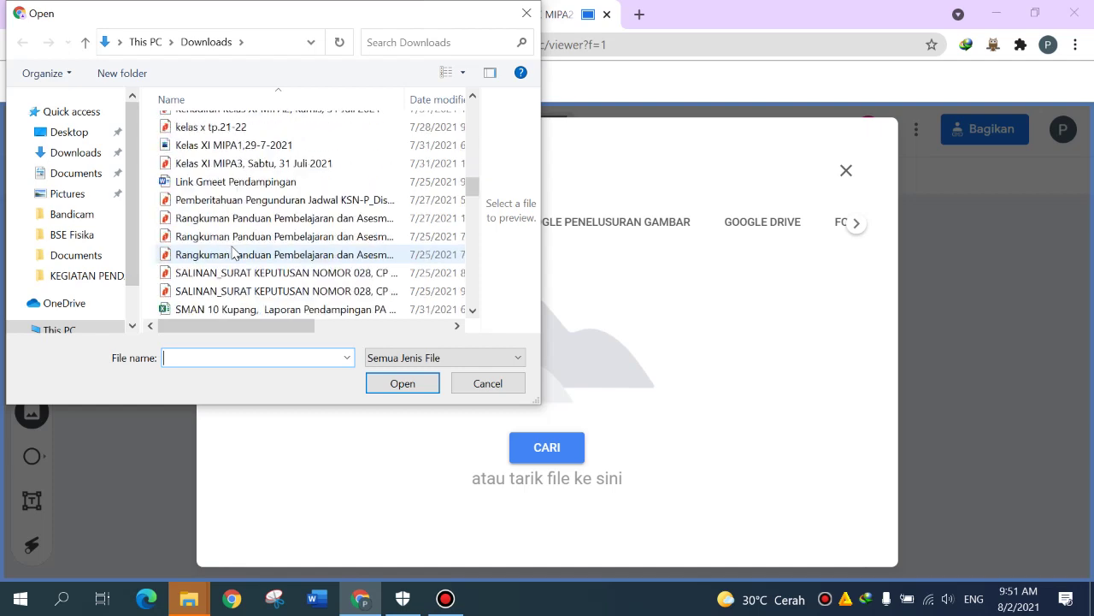
pyautogui.scroll(1, 233, 255)
pyautogui.click(206, 194)
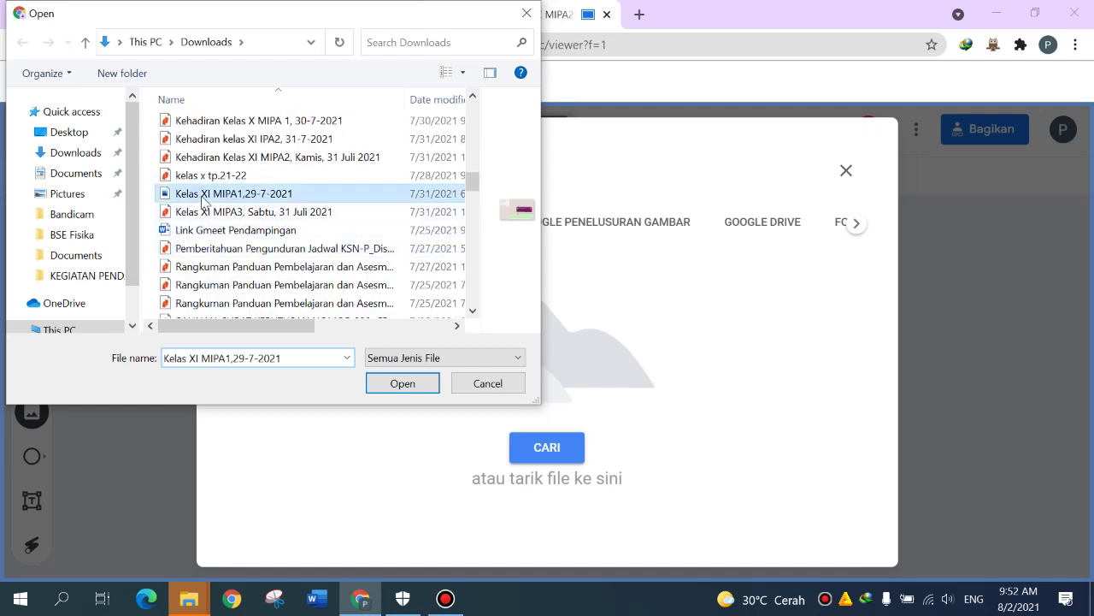
pyautogui.click(409, 384)
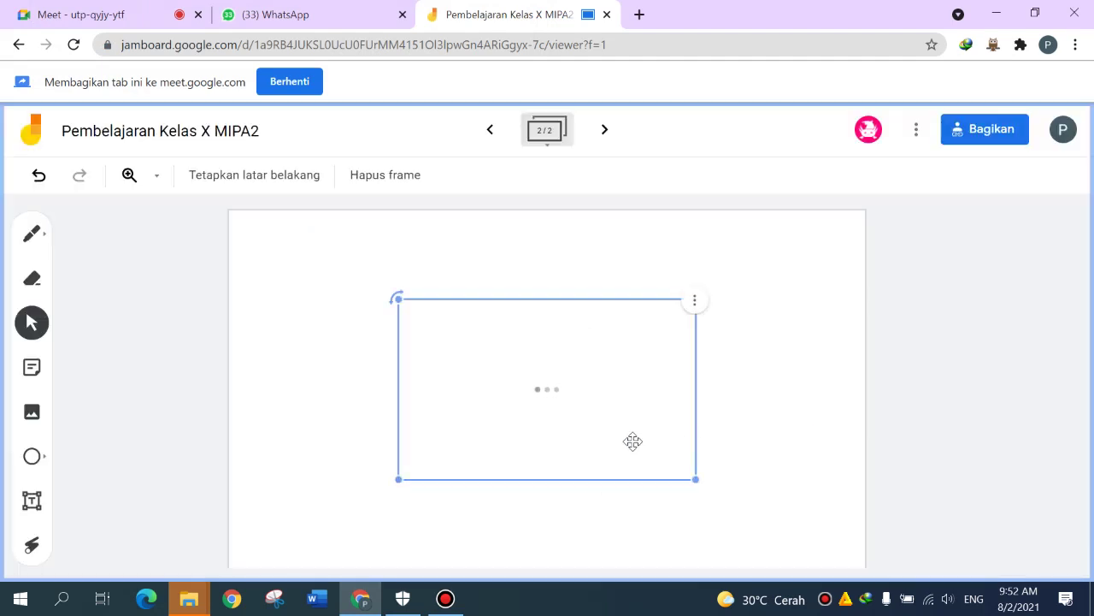
# Step: Drag the chat screenshot to the top-left corner and enlarge it by its corner handle
pyautogui.moveTo(513, 352); pyautogui.dragTo(364, 272)
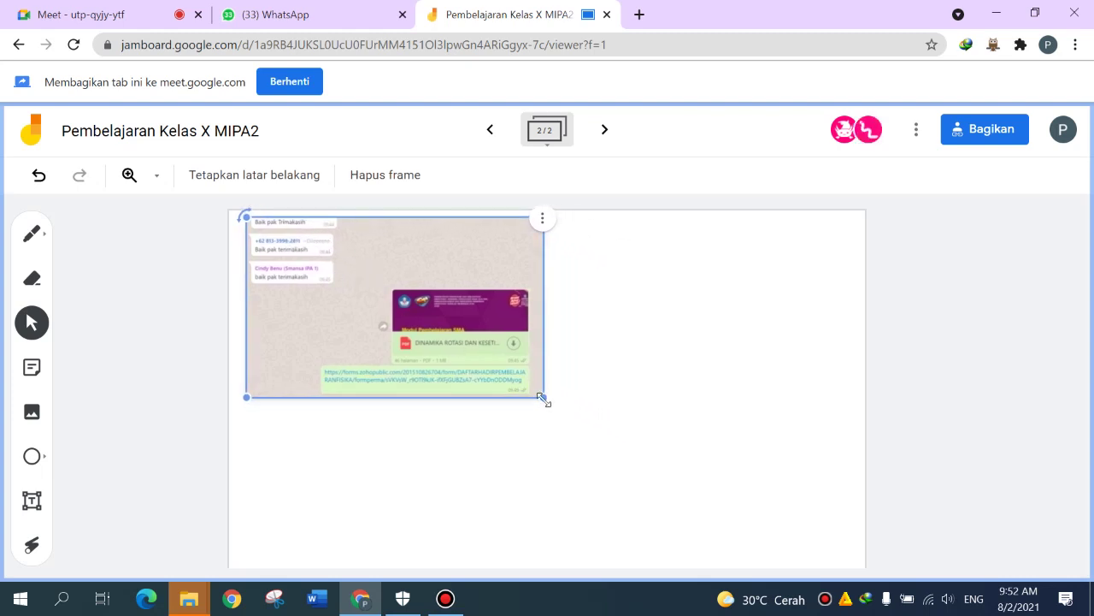
pyautogui.moveTo(545, 398); pyautogui.dragTo(641, 470)
pyautogui.click(697, 419)
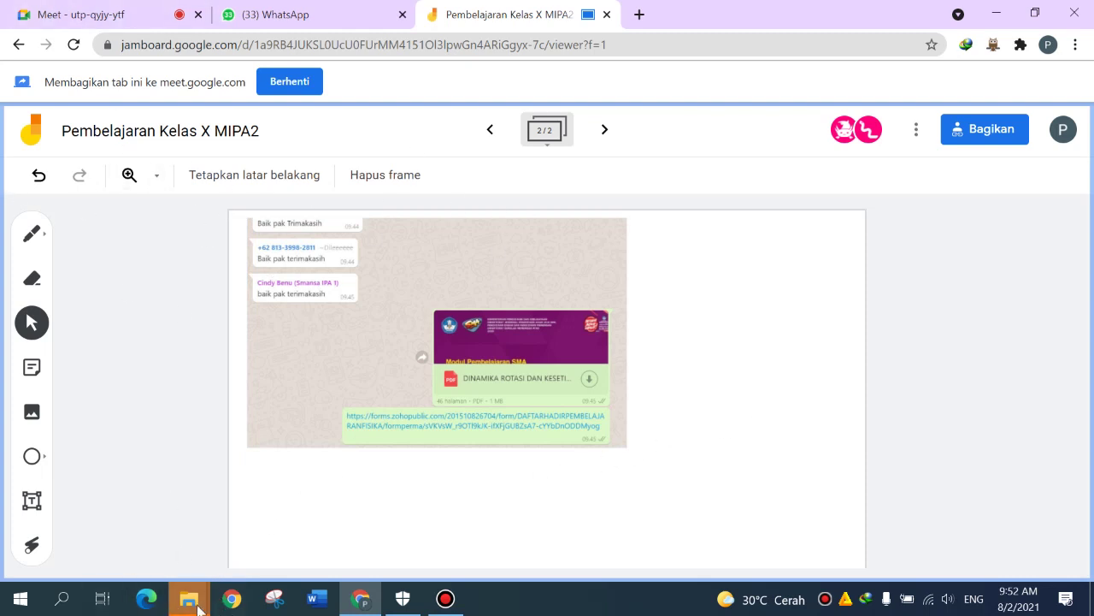
pyautogui.moveTo(197, 606)
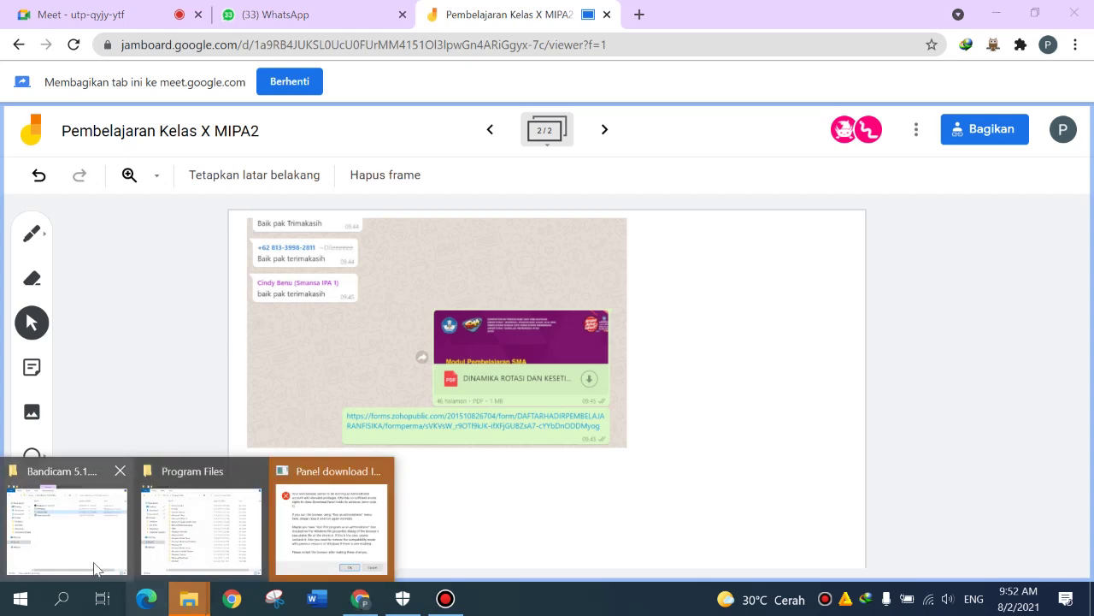
# Step: Open Buku_Fisika_SMA_Kelas_X_Aip_Saripudin,_dkk from Documents > BSE Fisika and scroll to the stopwatch figure
pyautogui.click(197, 537)
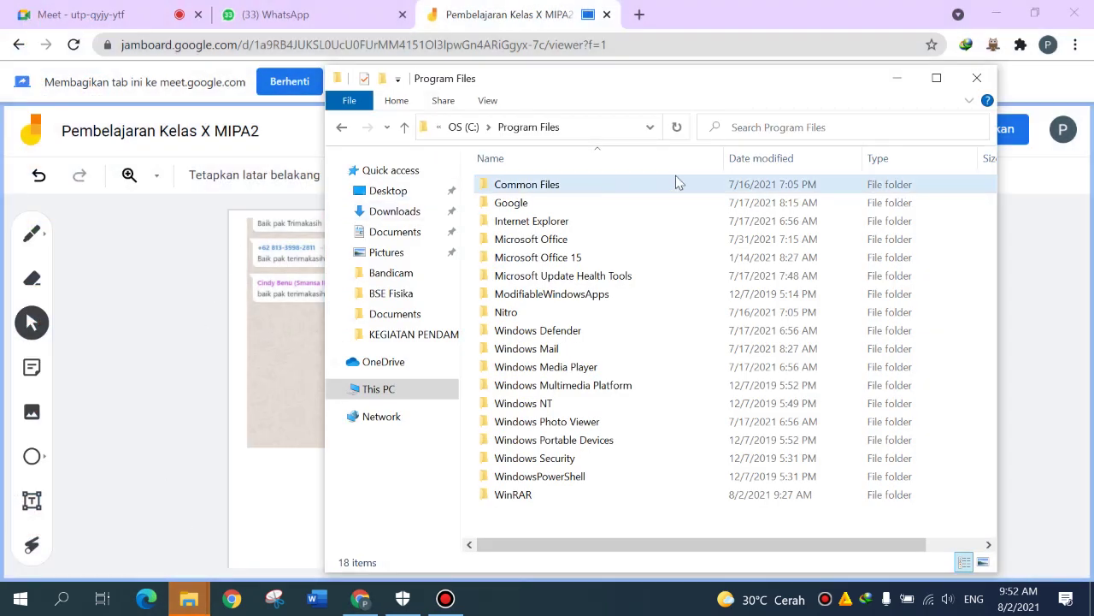
pyautogui.click(396, 233)
pyautogui.doubleClick(515, 203)
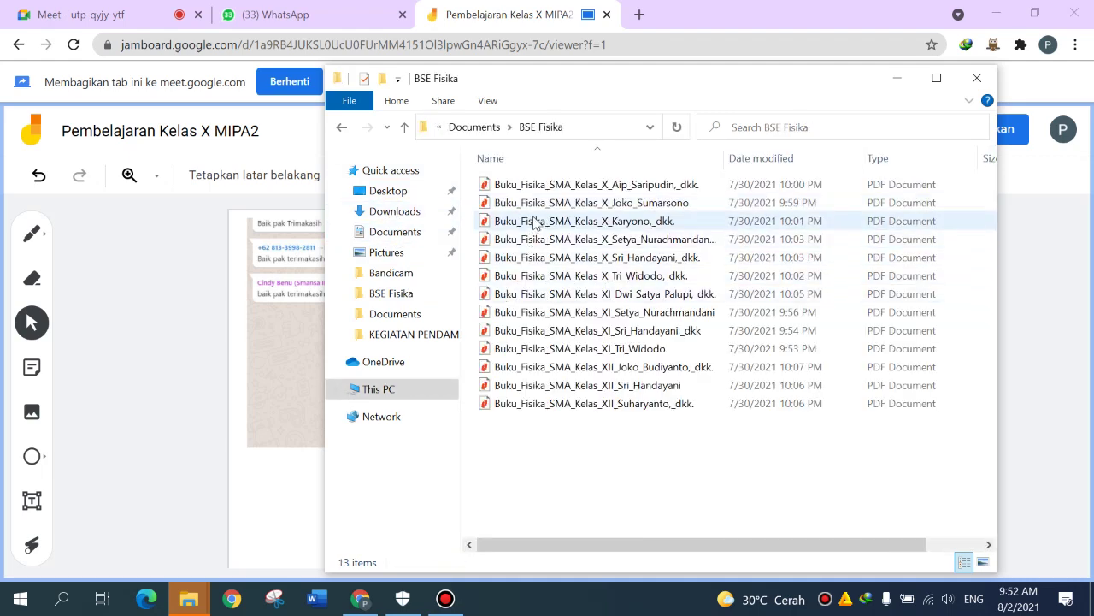
pyautogui.doubleClick(545, 188)
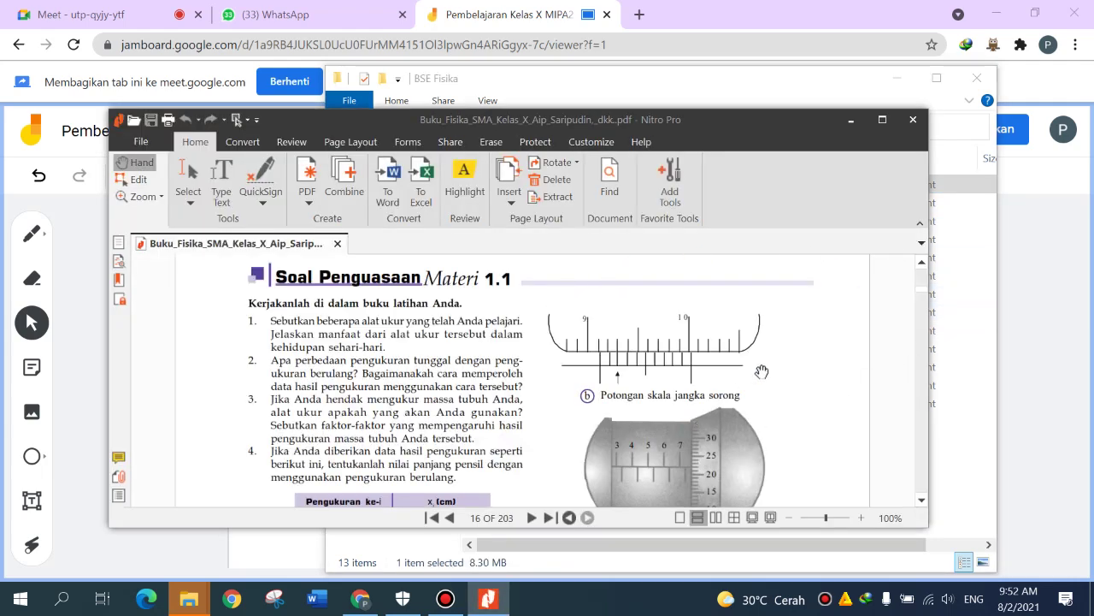
pyautogui.scroll(-3, 735, 423)
pyautogui.scroll(-3, 773, 373)
pyautogui.scroll(1, 773, 373)
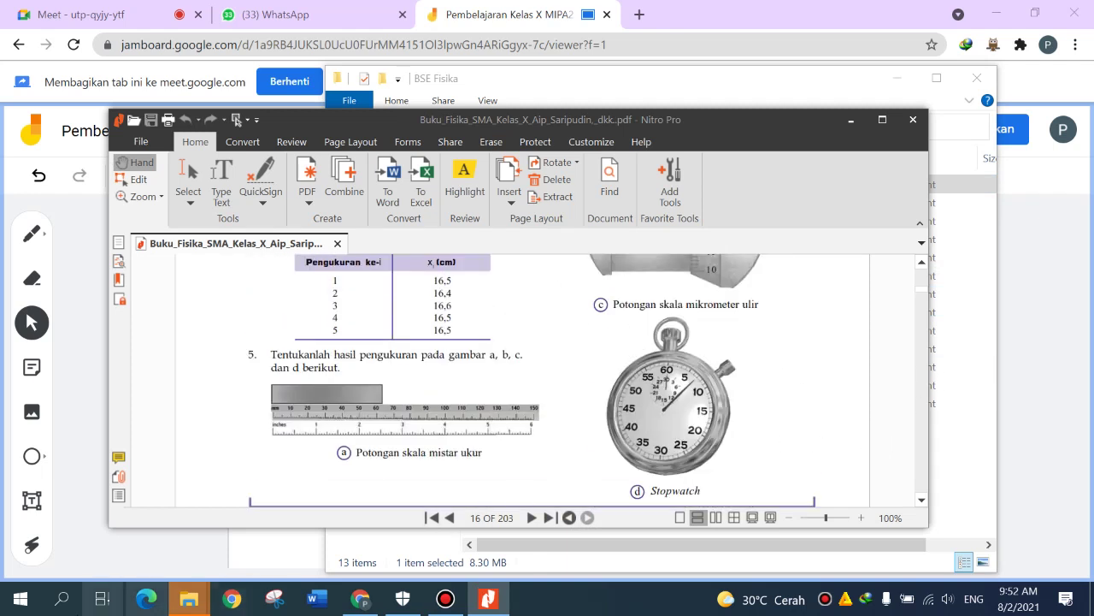
# Step: Snip the stopwatch figure from the textbook page with Snipping Tool
pyautogui.click(275, 598)
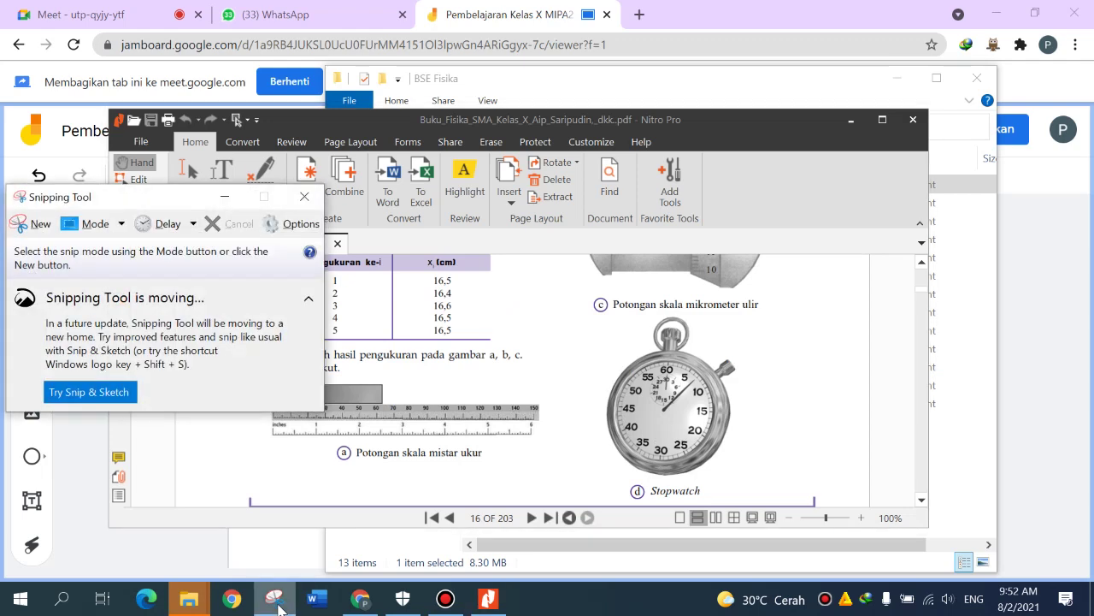
pyautogui.click(35, 224)
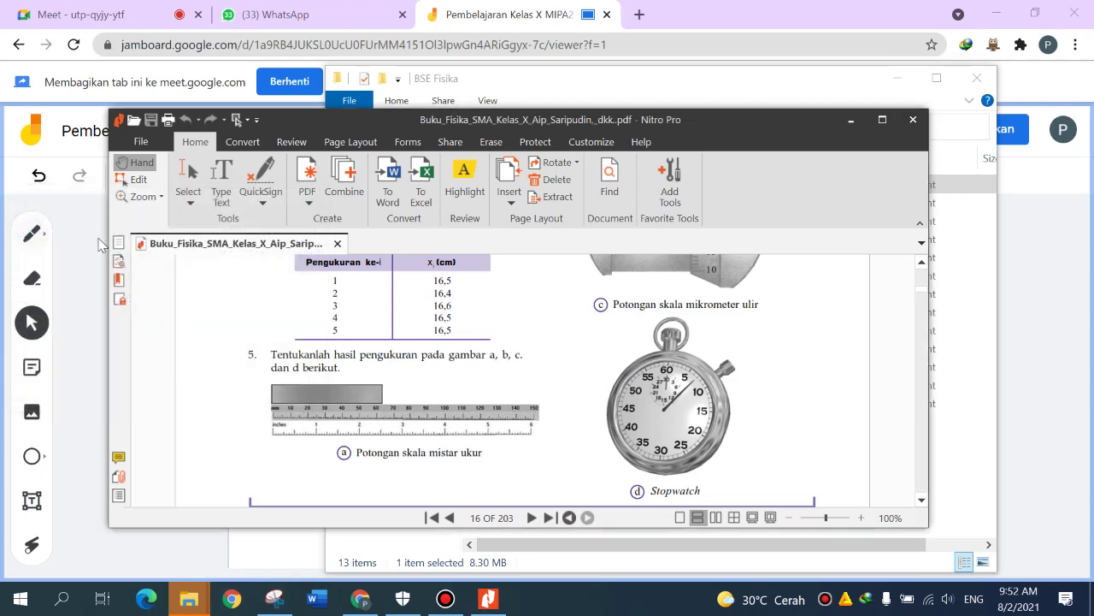
pyautogui.moveTo(587, 313); pyautogui.dragTo(822, 500)
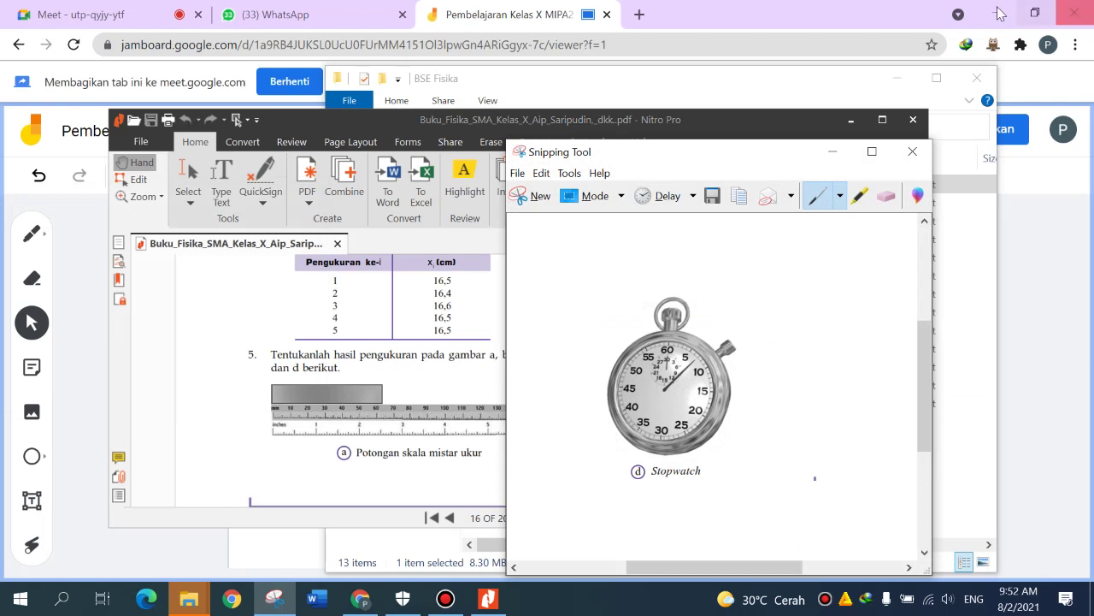
# Step: Close the PDF and the snip without saving, then minimize the BSE Fisika folder window
pyautogui.click(913, 120)
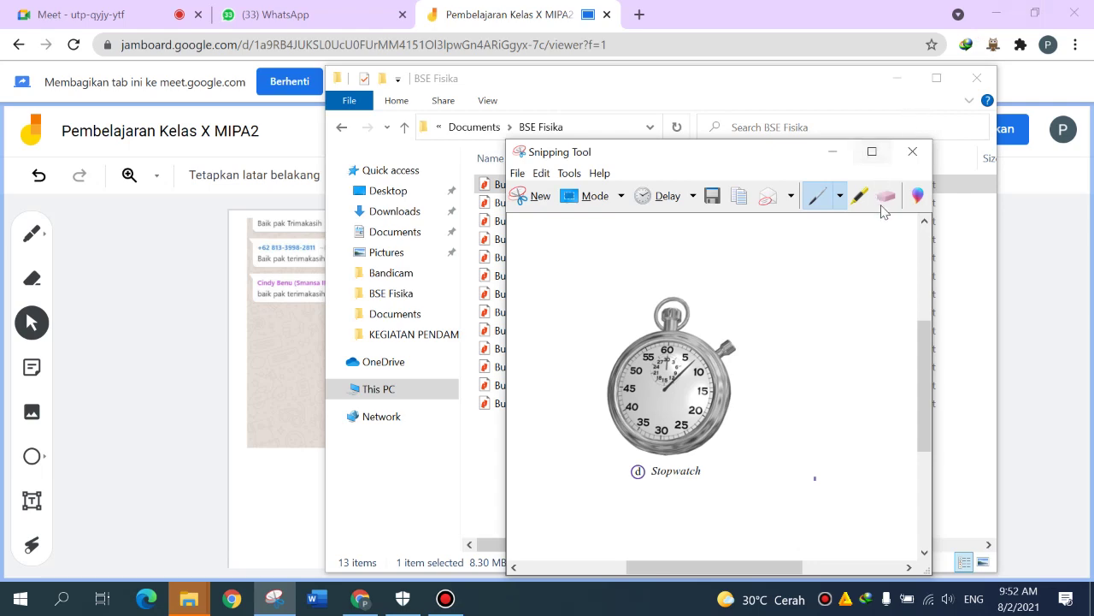
pyautogui.click(913, 151)
pyautogui.click(810, 379)
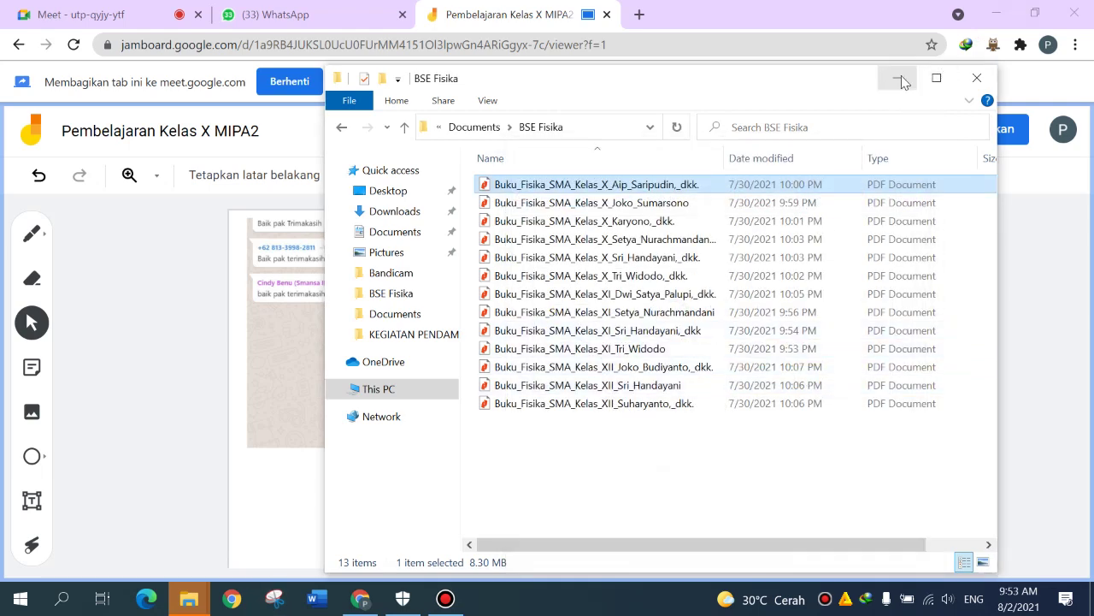
pyautogui.click(898, 78)
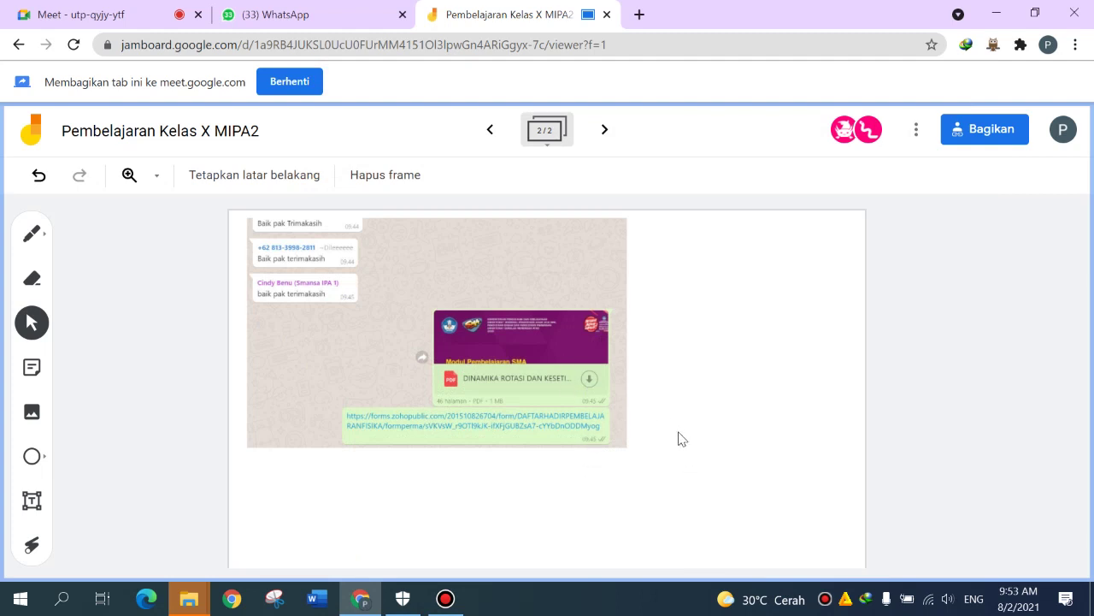
# Step: Shrink the WhatsApp chat screenshot by dragging its corner handle inward
pyautogui.click(608, 389)
pyautogui.moveTo(627, 448); pyautogui.dragTo(548, 379)
pyautogui.click(581, 372)
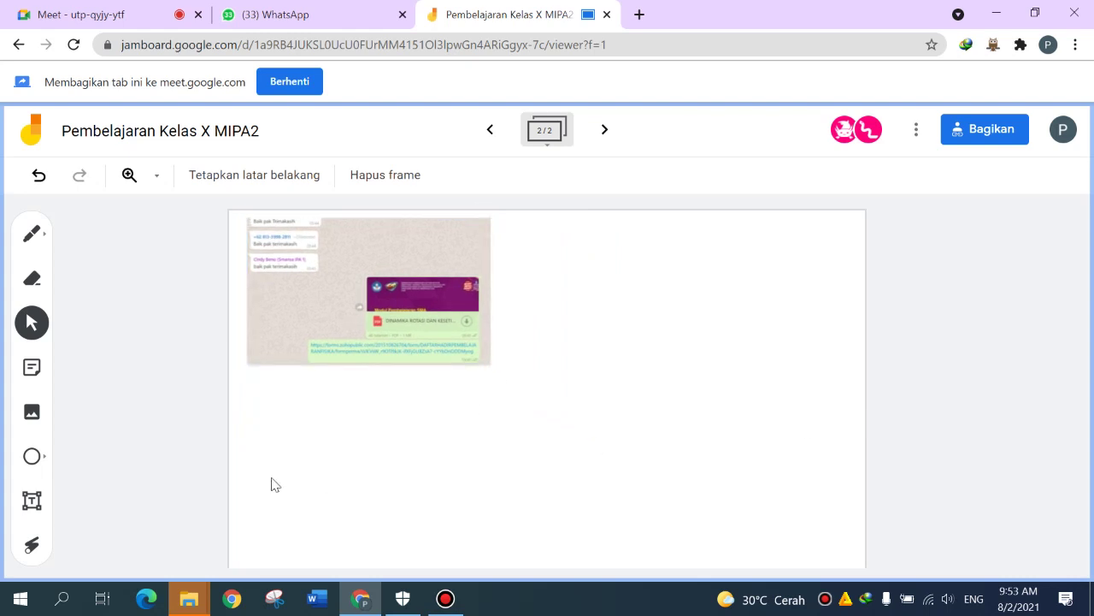
# Step: Paste the stopwatch snip with Ctrl+V, move it right, and enlarge it beside the screenshot
pyautogui.hotkey('ctrl', 'v')
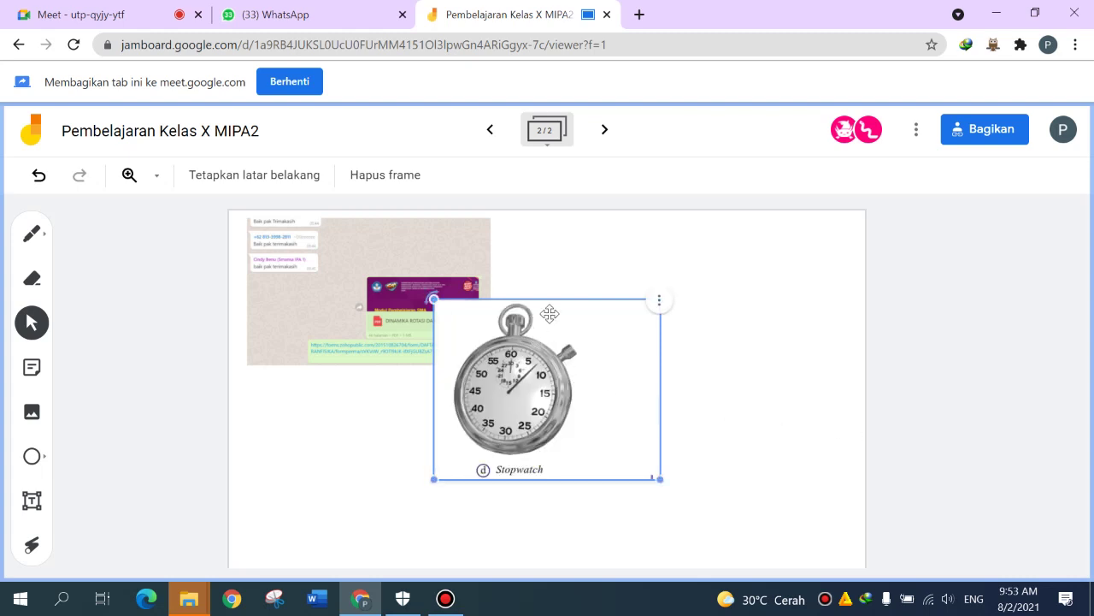
pyautogui.moveTo(551, 312); pyautogui.dragTo(648, 298)
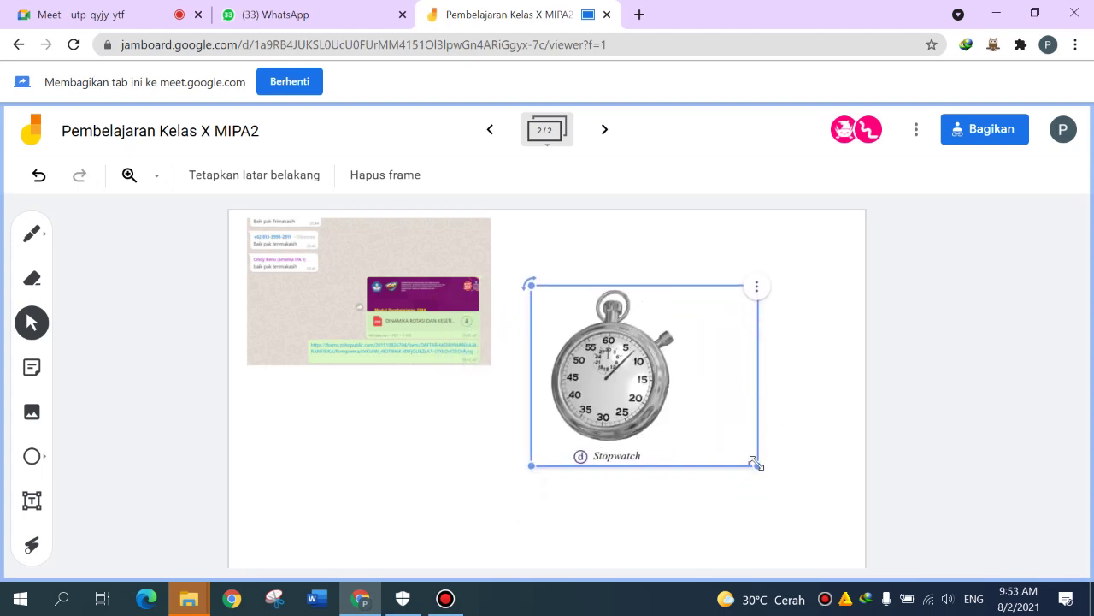
pyautogui.moveTo(754, 463); pyautogui.dragTo(824, 516)
pyautogui.moveTo(752, 440); pyautogui.dragTo(747, 368)
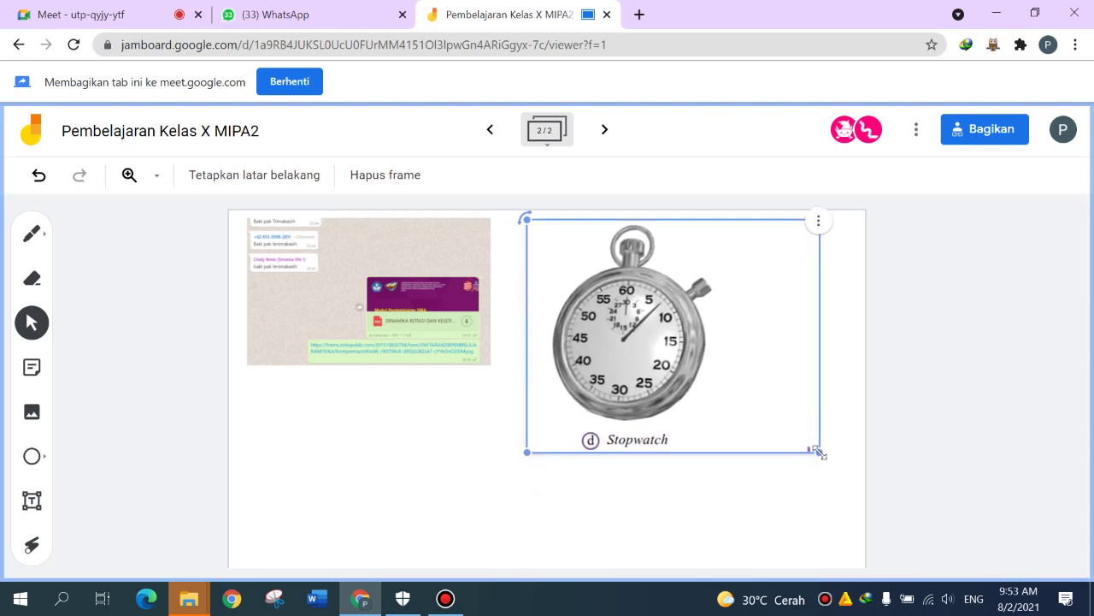
pyautogui.moveTo(816, 450); pyautogui.dragTo(846, 472)
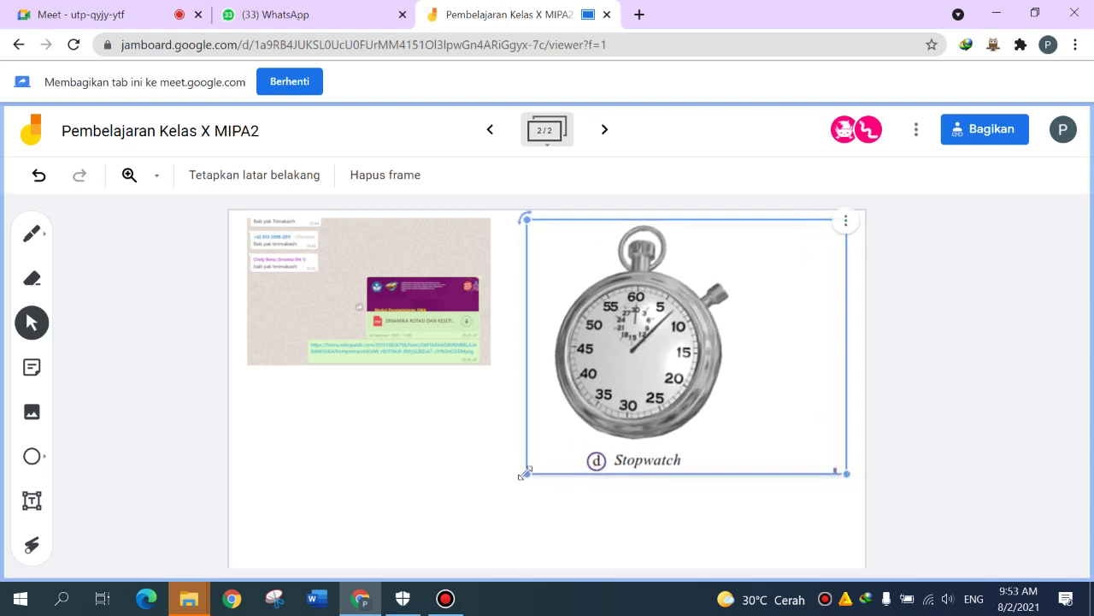
pyautogui.moveTo(525, 472); pyautogui.dragTo(501, 493)
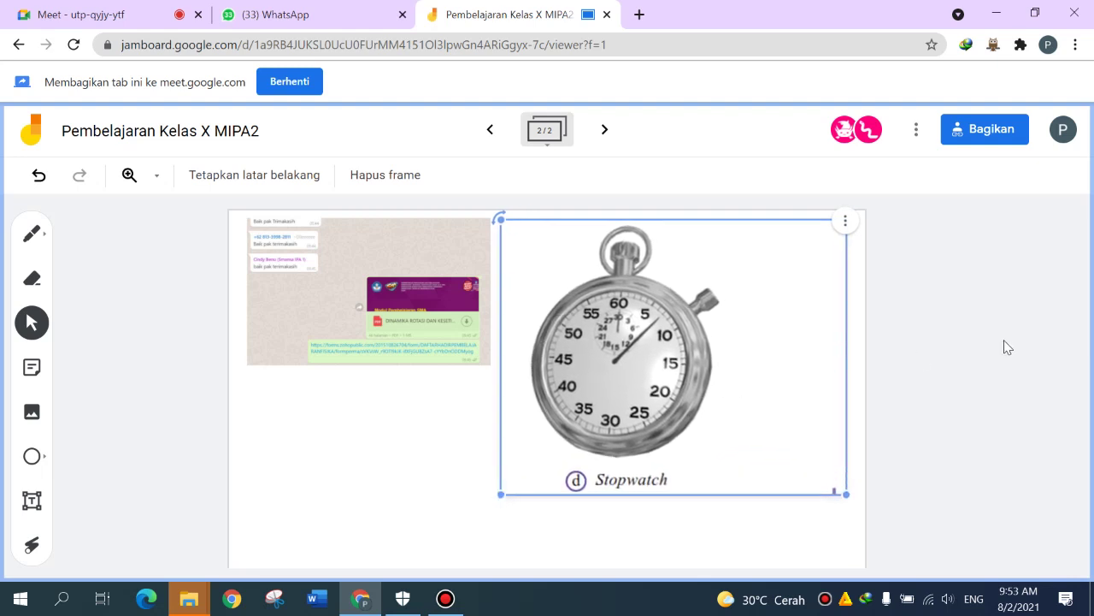
pyautogui.click(1049, 324)
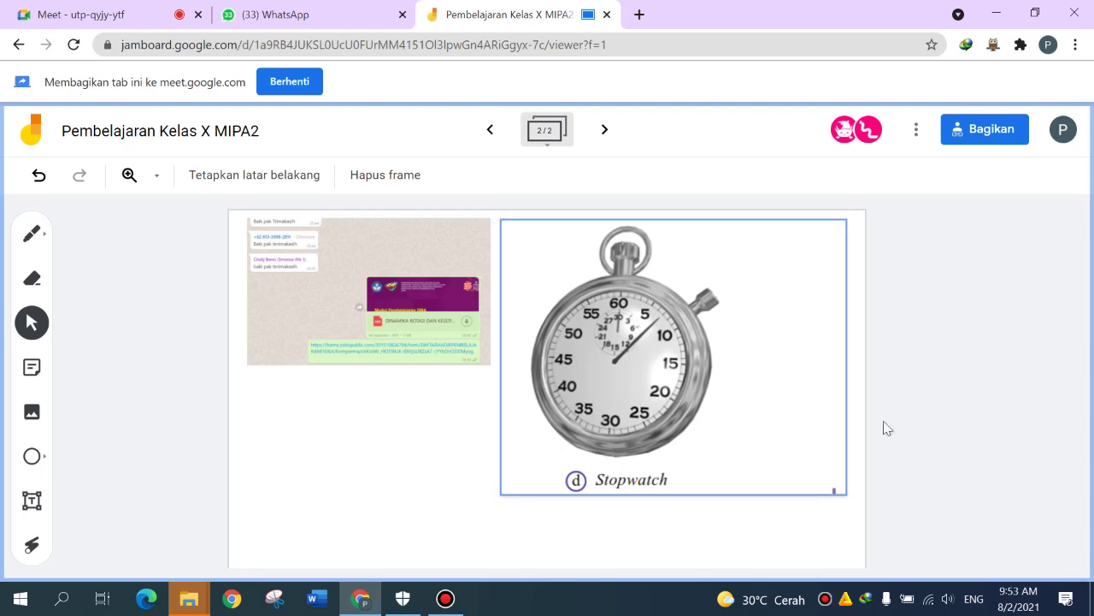
pyautogui.click(761, 388)
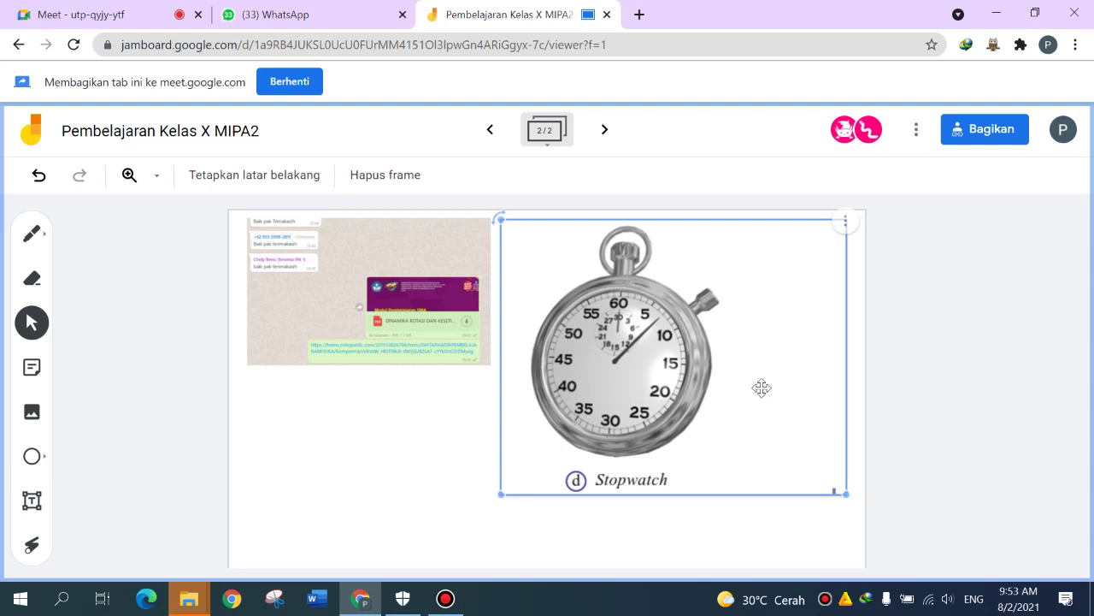
pyautogui.click(236, 481)
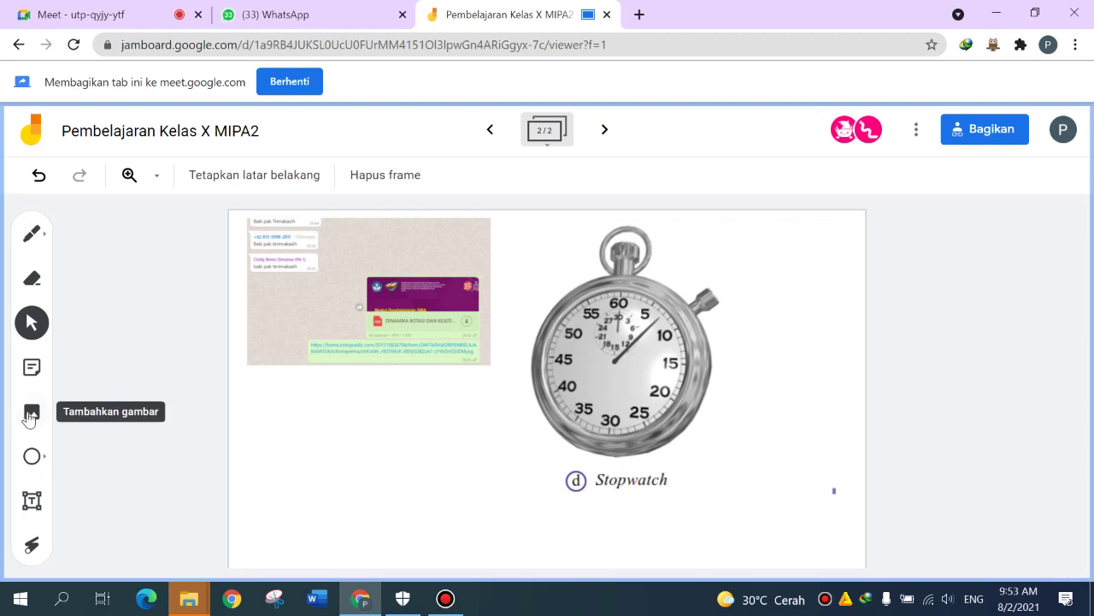
# Step: Draw a small circle below the chat screenshot with the Circle shape tool
pyautogui.click(32, 461)
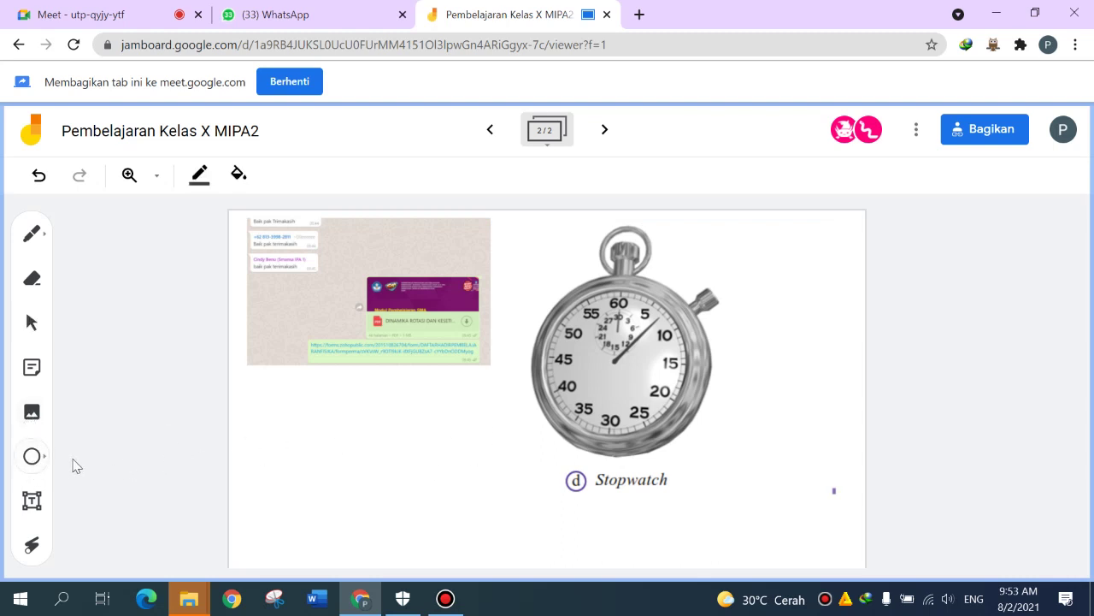
pyautogui.click(40, 457)
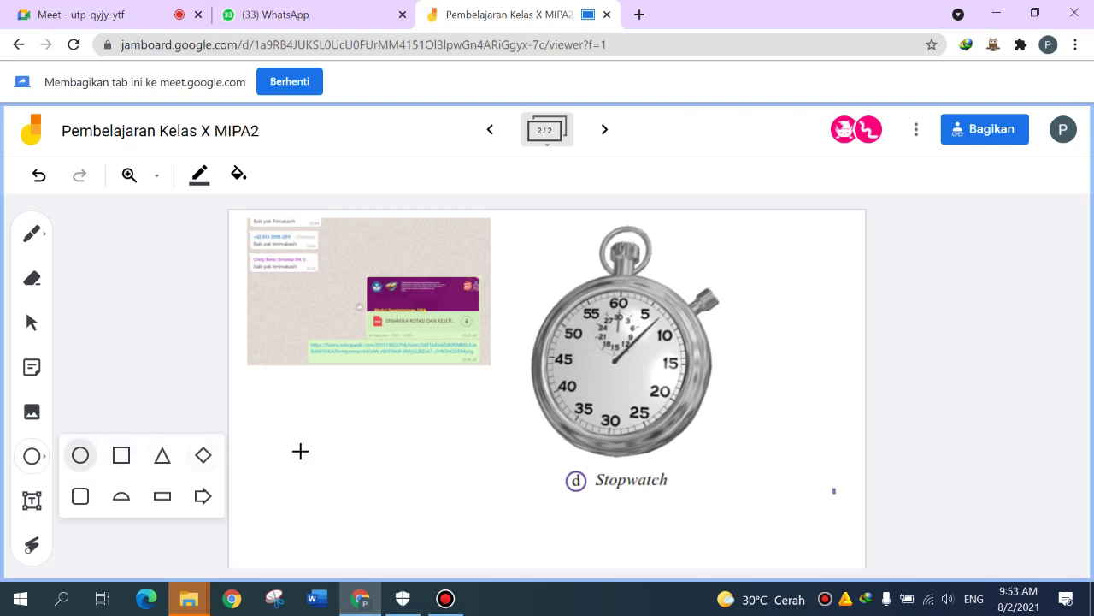
pyautogui.moveTo(280, 424); pyautogui.dragTo(322, 466)
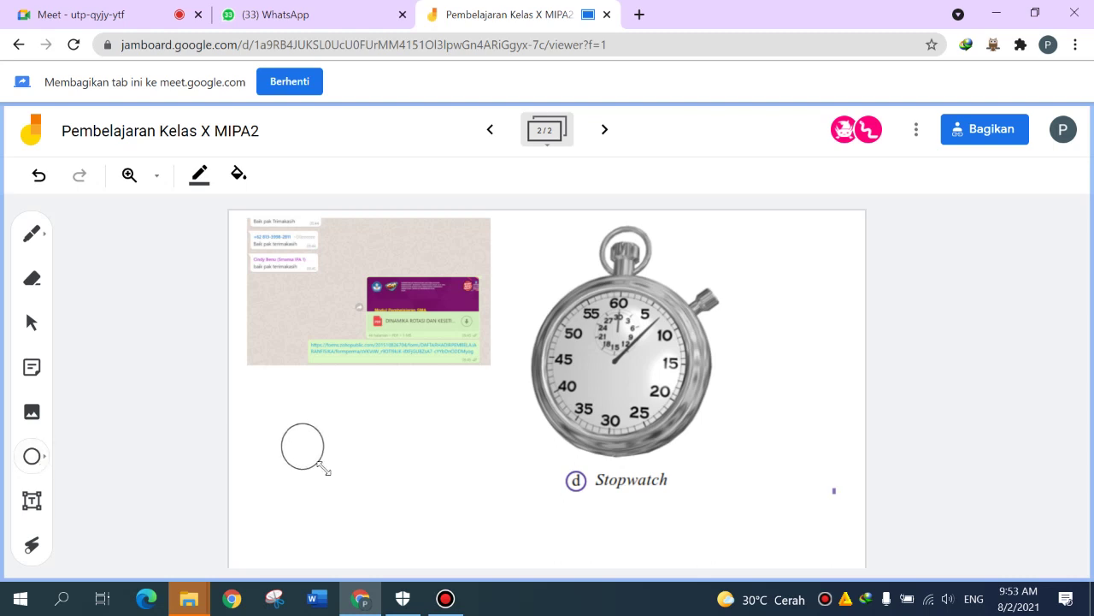
pyautogui.click(38, 460)
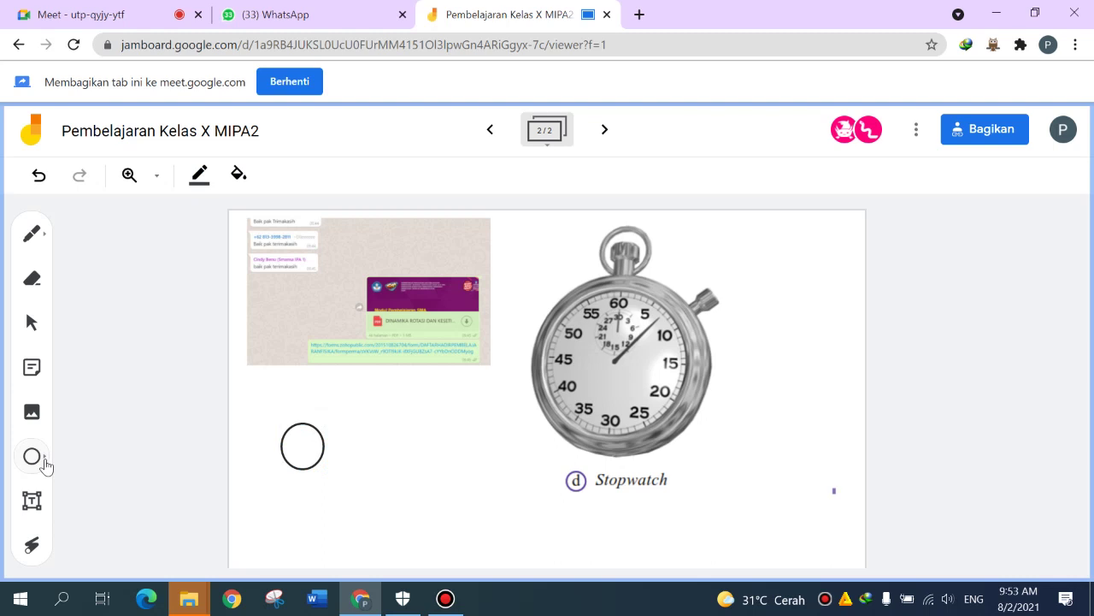
# Step: Draw a rounded rectangle to the right of the circle
pyautogui.click(43, 462)
pyautogui.click(81, 498)
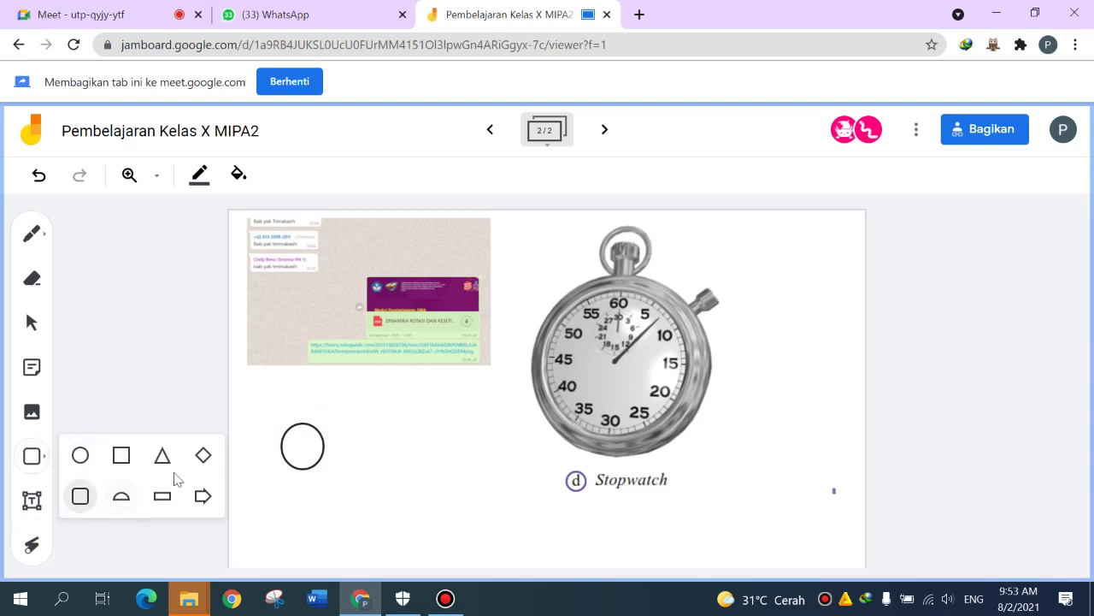
pyautogui.moveTo(339, 425); pyautogui.dragTo(432, 486)
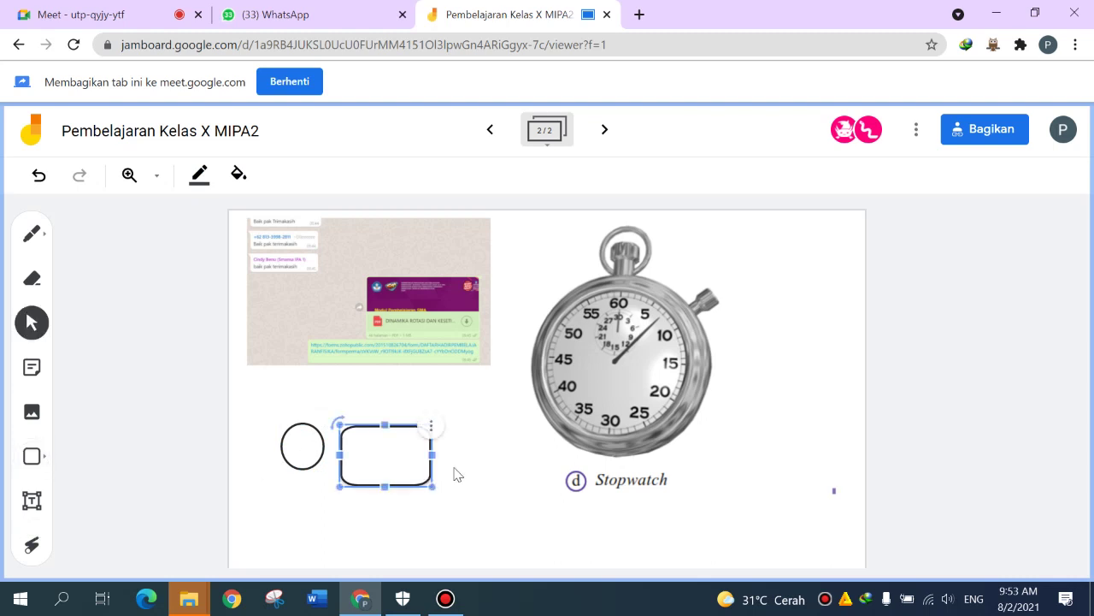
pyautogui.click(478, 469)
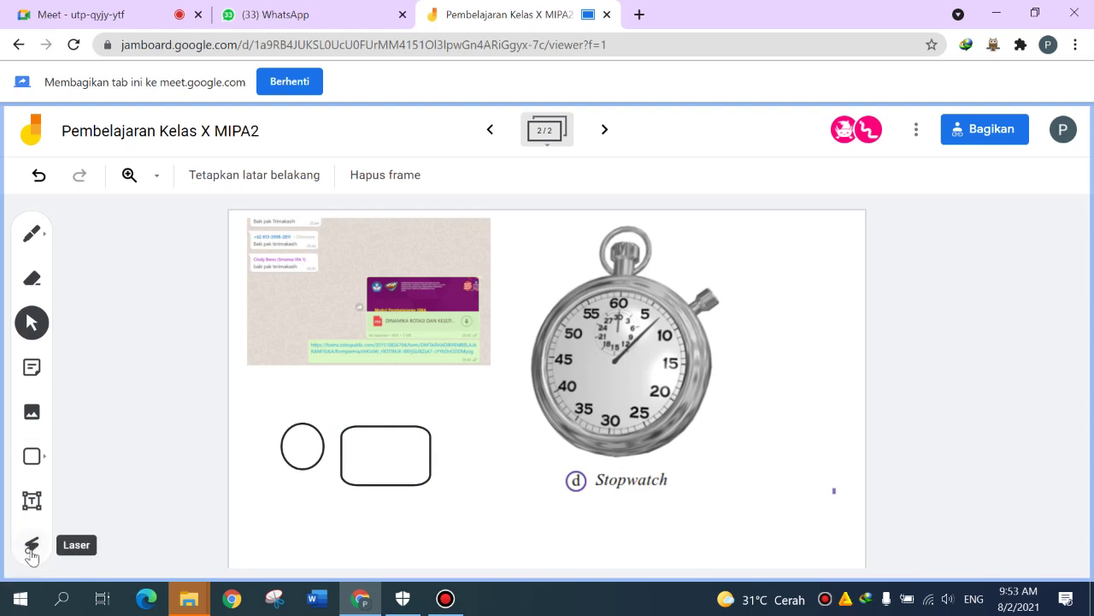
# Step: Add a widened text box below the shapes and start typing 'Pelaja'
pyautogui.click(33, 505)
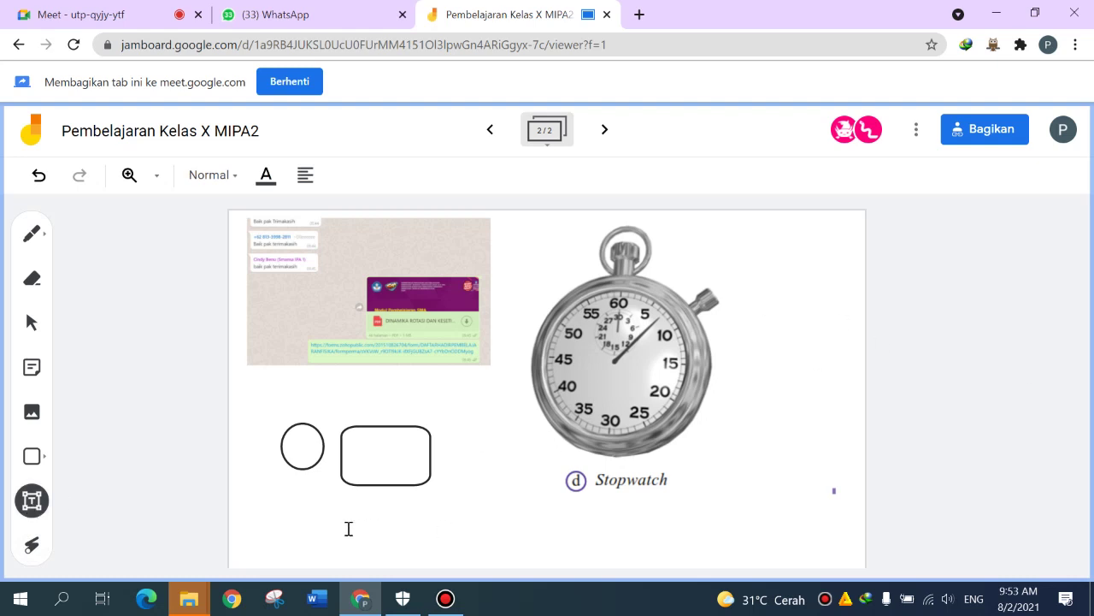
pyautogui.click(456, 534)
pyautogui.click(351, 506)
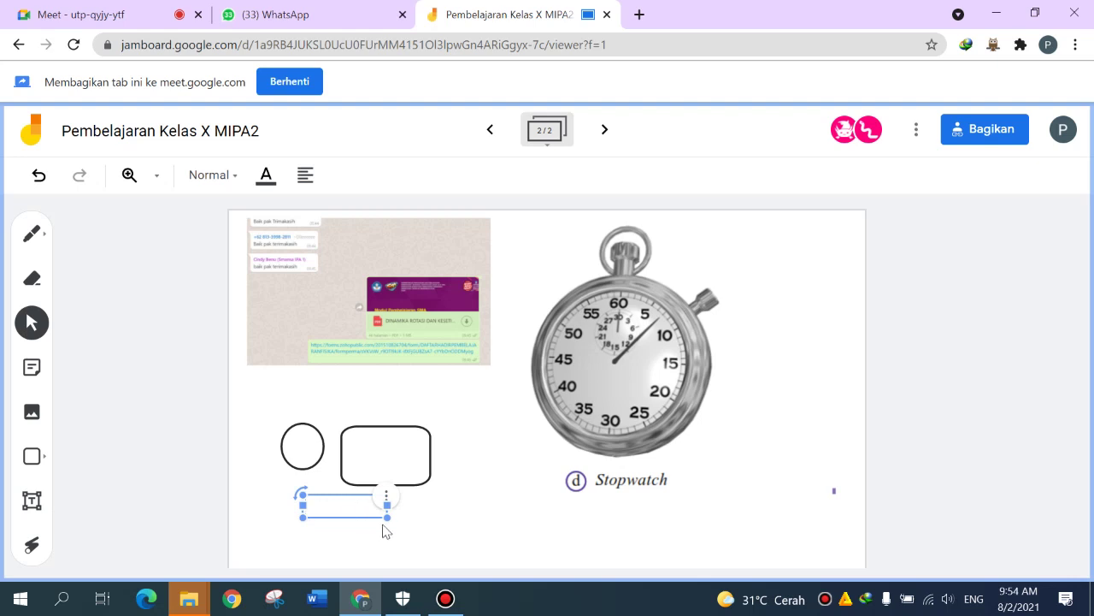
pyautogui.moveTo(385, 517); pyautogui.dragTo(453, 534)
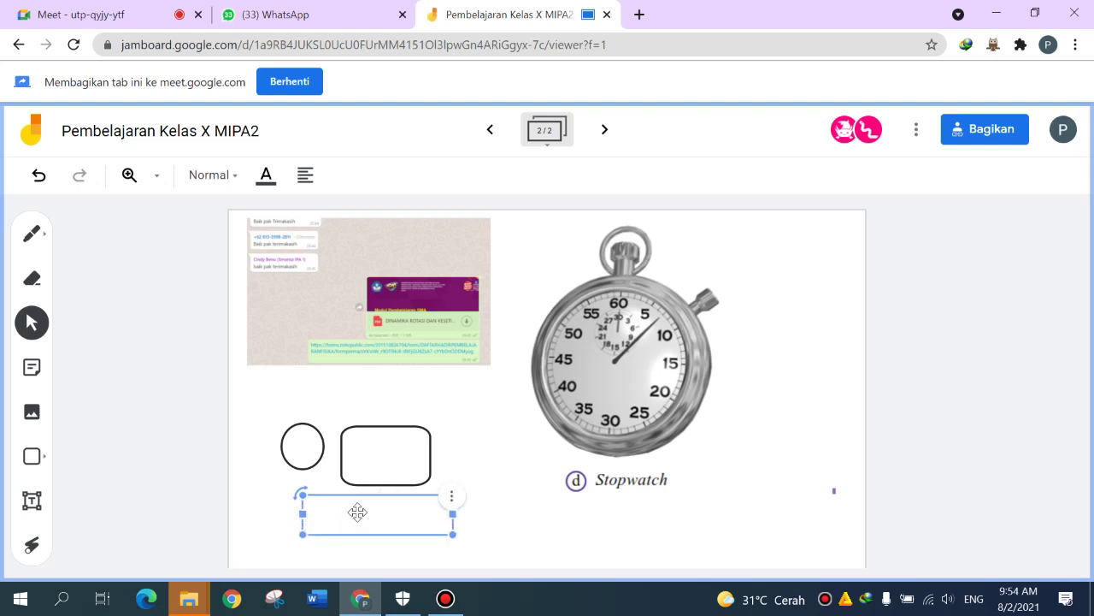
pyautogui.click(358, 511)
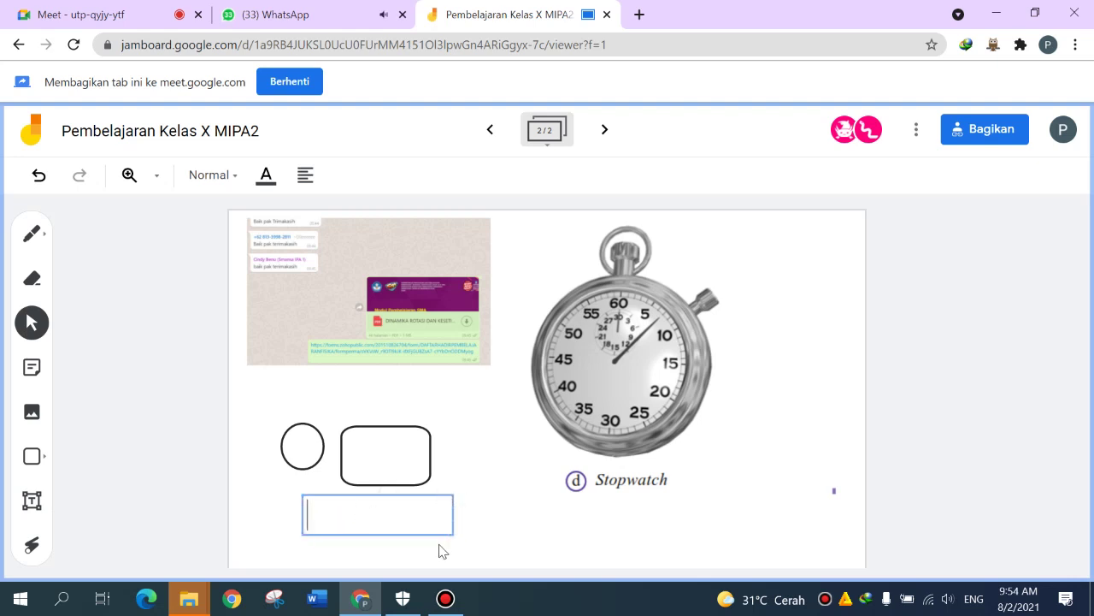
pyautogui.write('Pel')
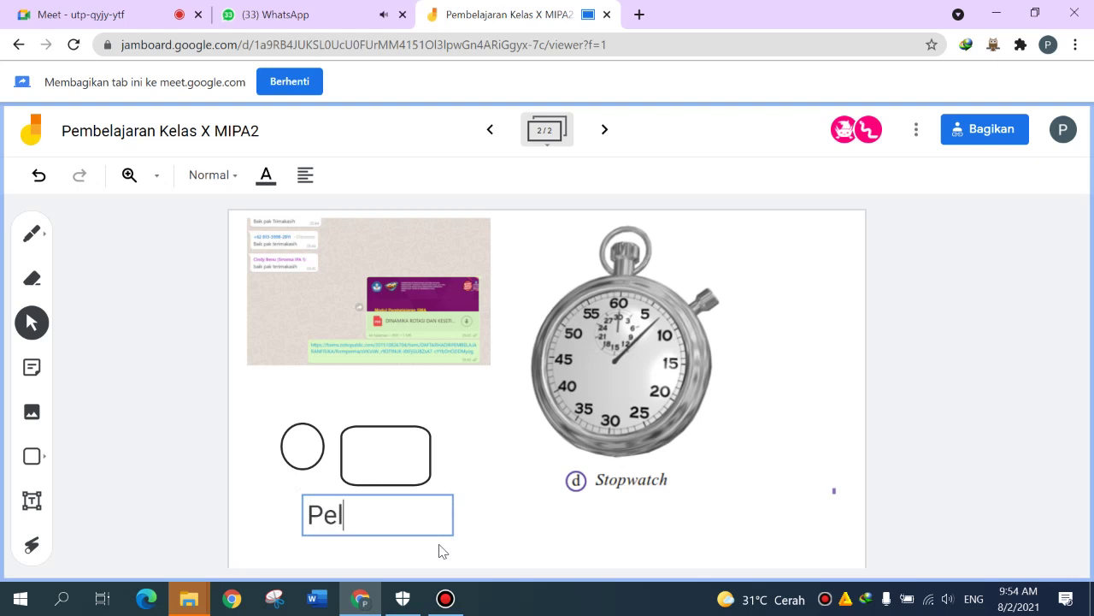
pyautogui.write('aja')
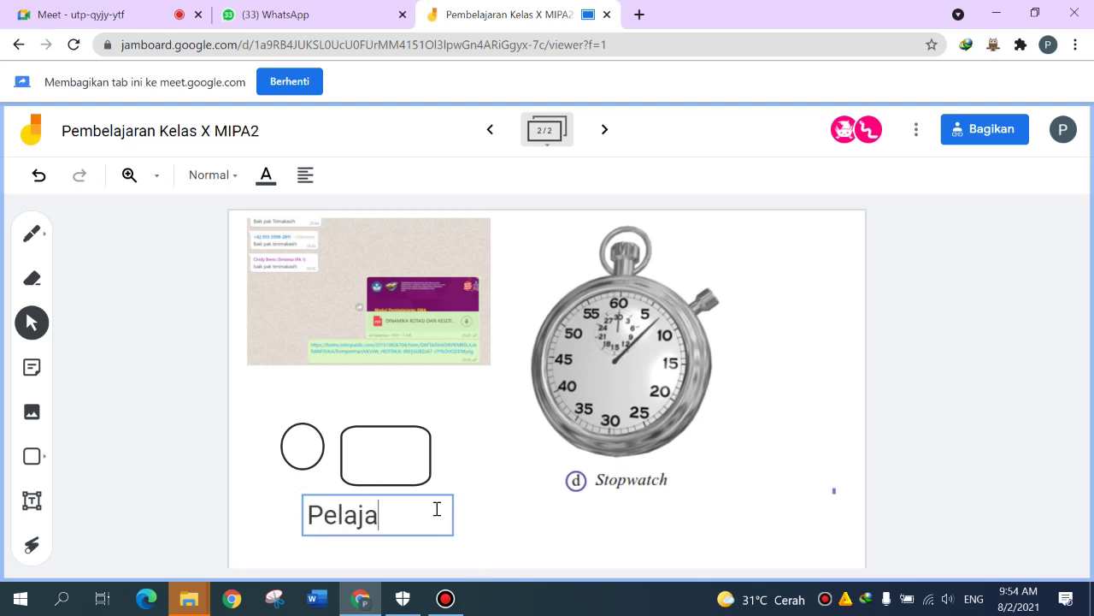
pyautogui.press('Escape')
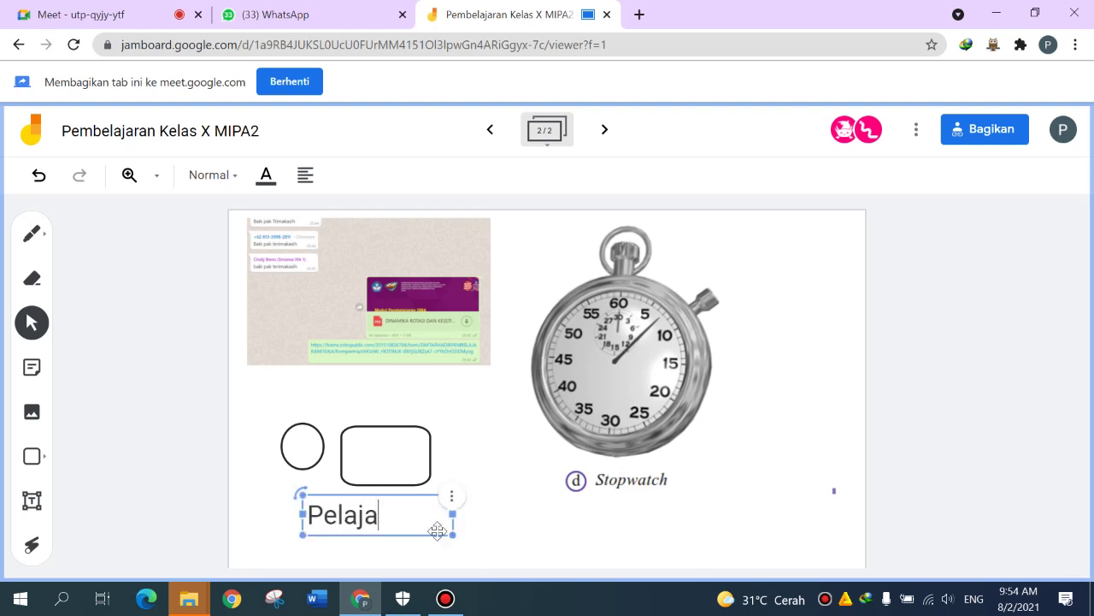
# Step: Set the caption to Normal style and finish the text 'Pelajaran Fisika'
pyautogui.press('Return')
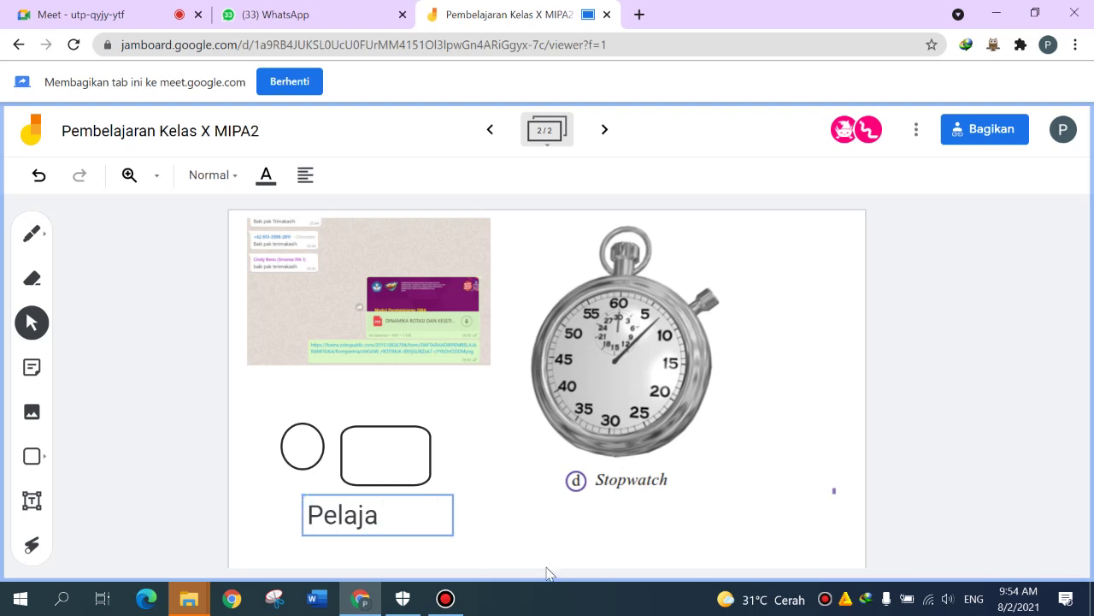
pyautogui.press('BackSpace')
pyautogui.press('BackSpace')
pyautogui.press('BackSpace')
pyautogui.press('BackSpace')
pyautogui.press('BackSpace')
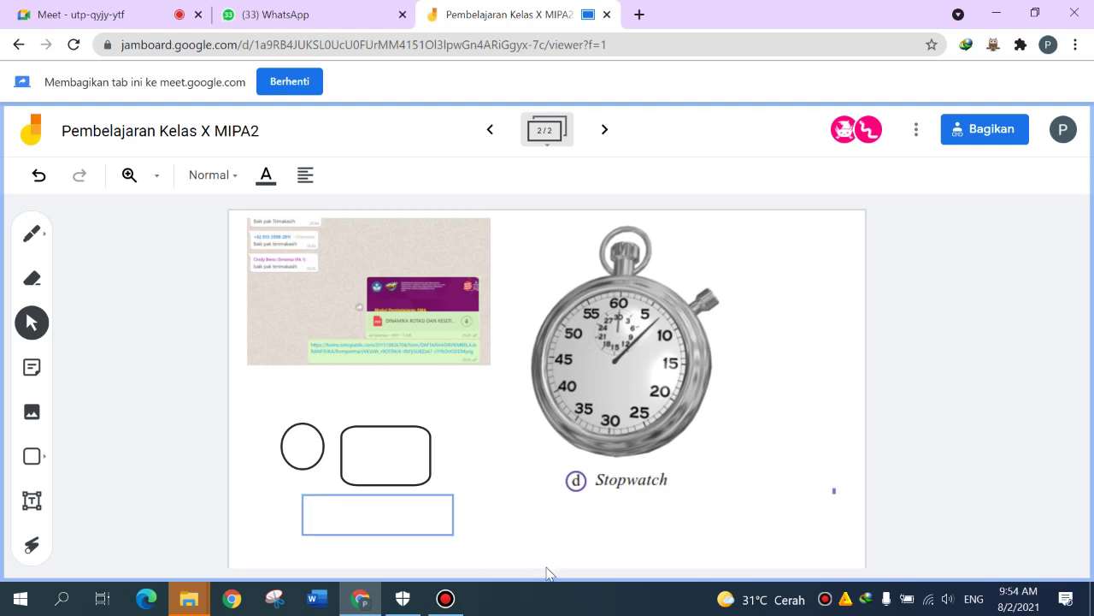
pyautogui.click(234, 178)
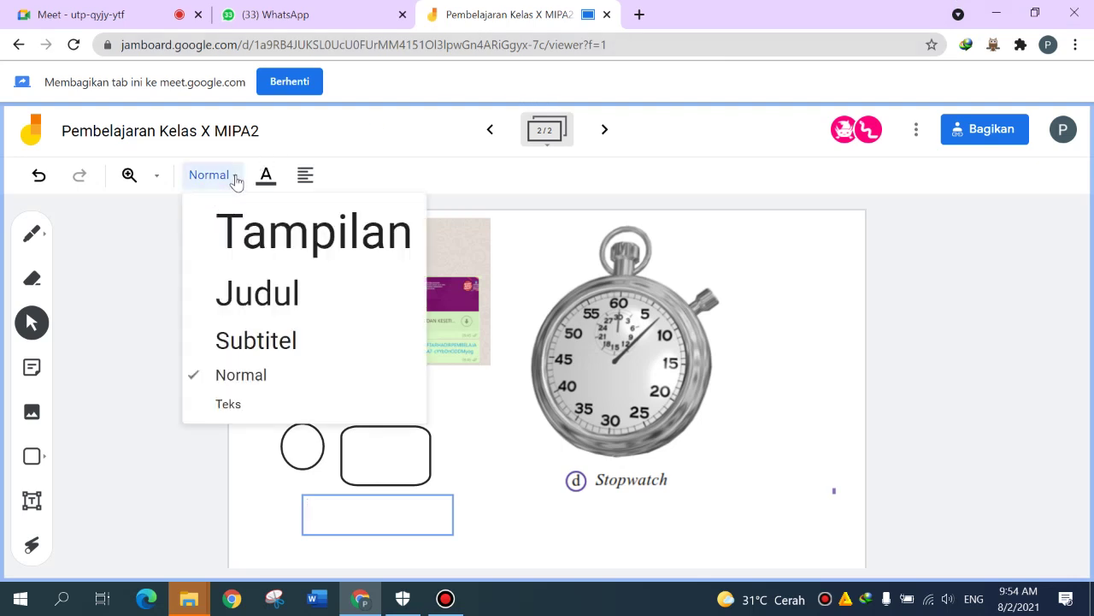
pyautogui.click(243, 377)
pyautogui.click(335, 507)
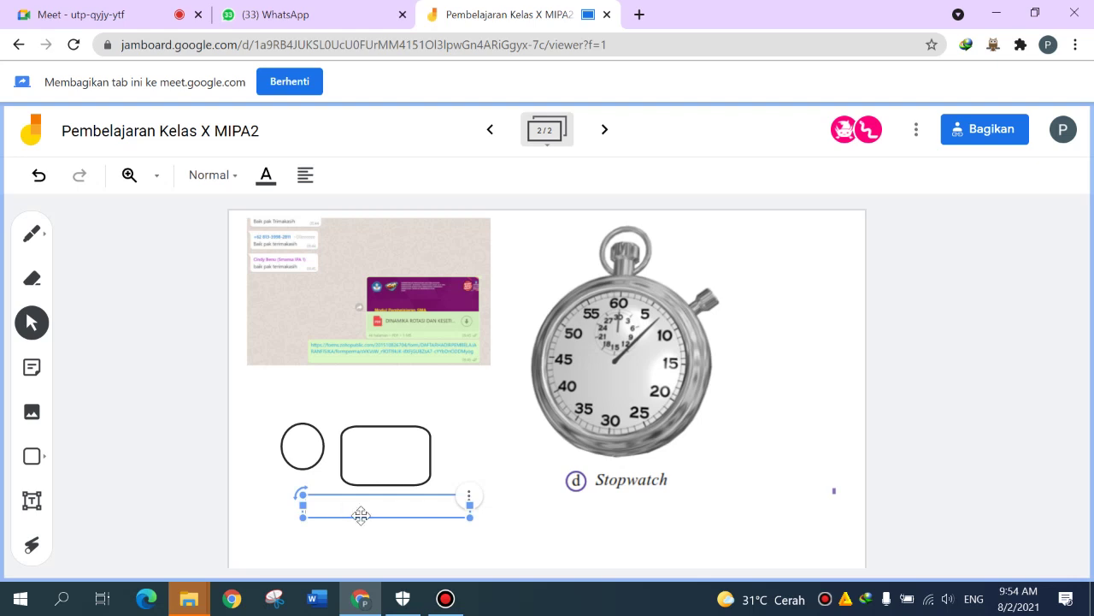
pyautogui.write('D')
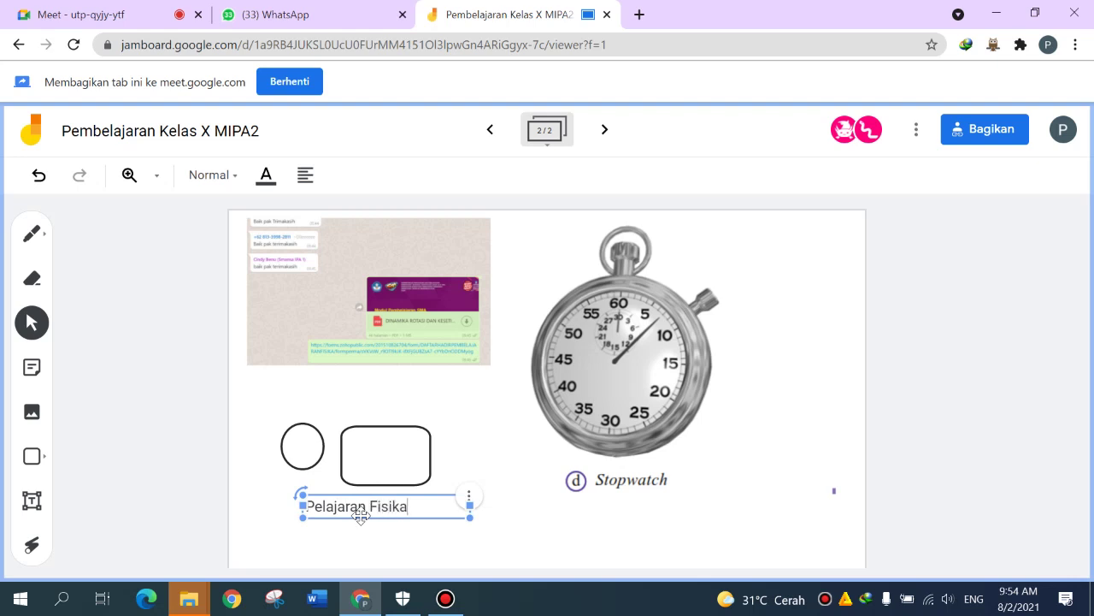
pyautogui.click(530, 532)
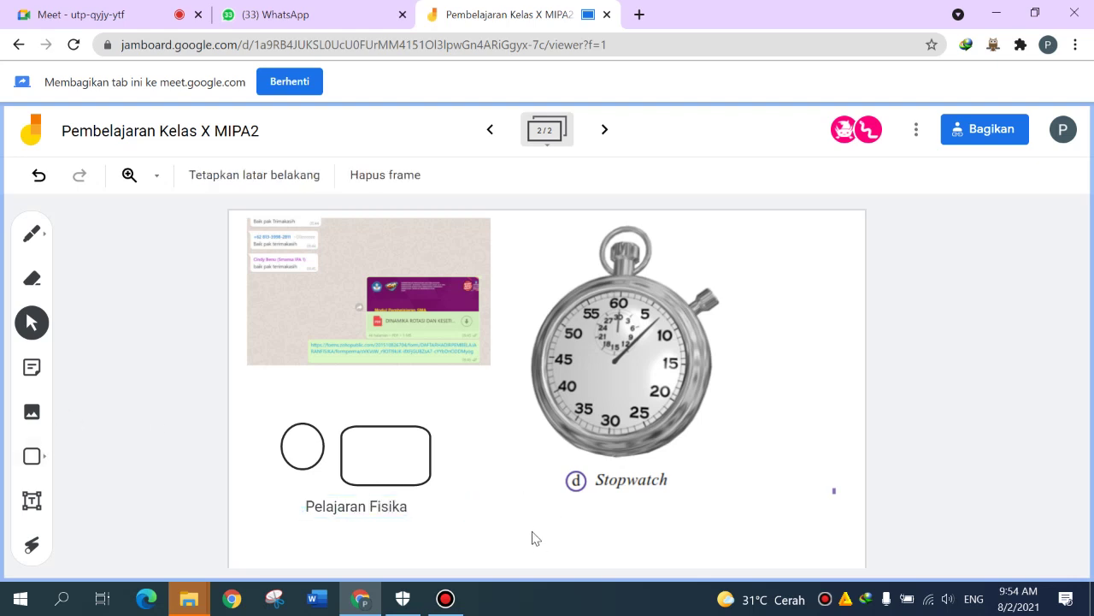
# Step: Move the 'Pelajaran Fisika' caption down-left beneath the circle and rounded rectangle
pyautogui.click(376, 509)
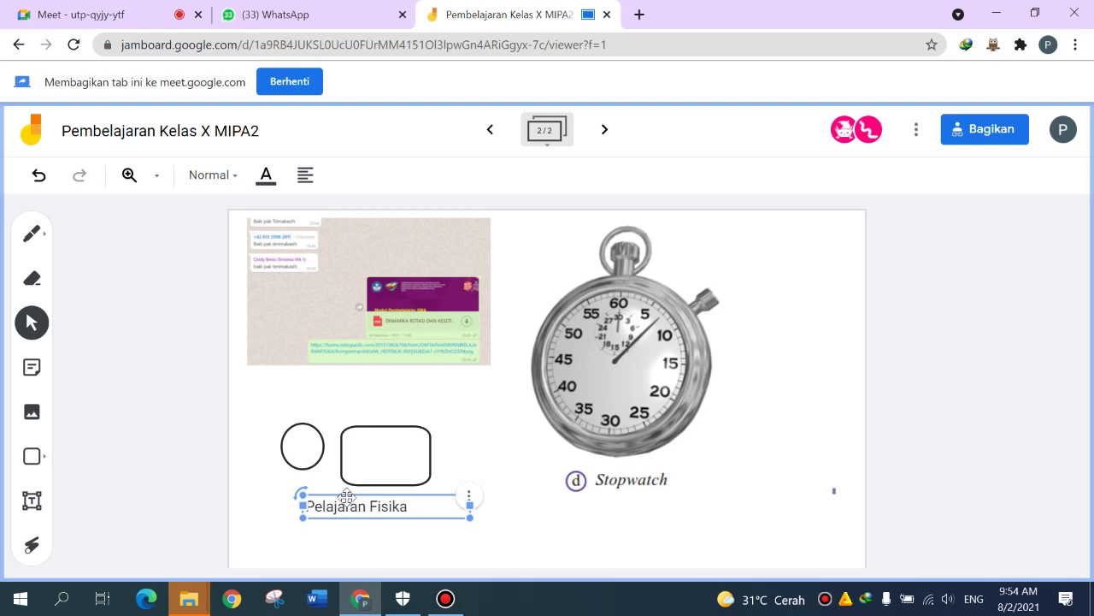
pyautogui.moveTo(347, 496); pyautogui.dragTo(314, 512)
pyautogui.click(479, 532)
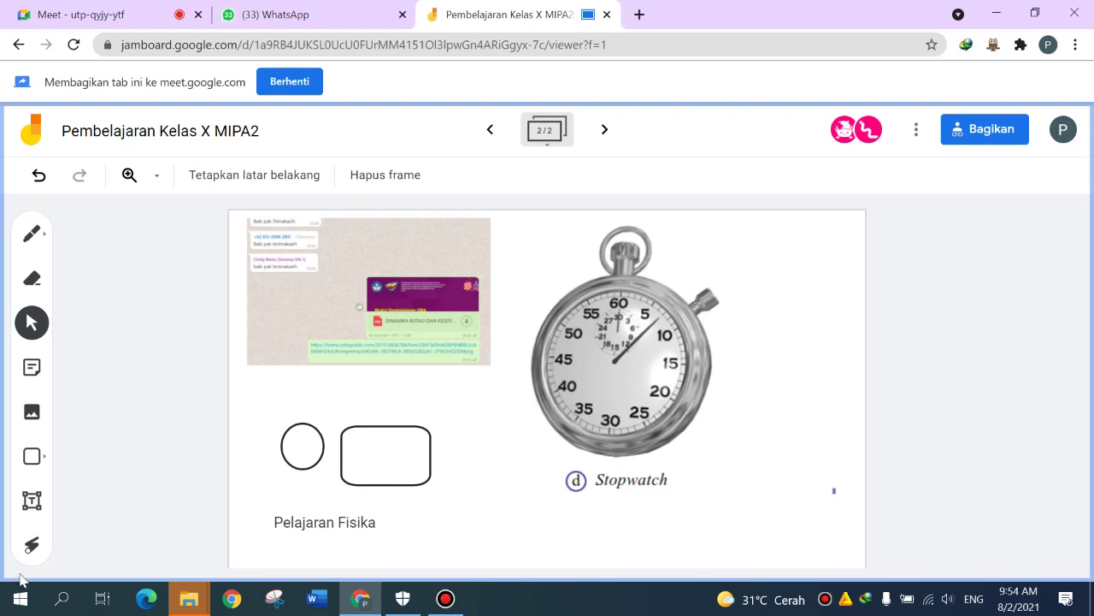
# Step: Laser-point the stopwatch, its caption, Pelajaran Fisika and the chat screenshot, then add frame 3
pyautogui.click(30, 545)
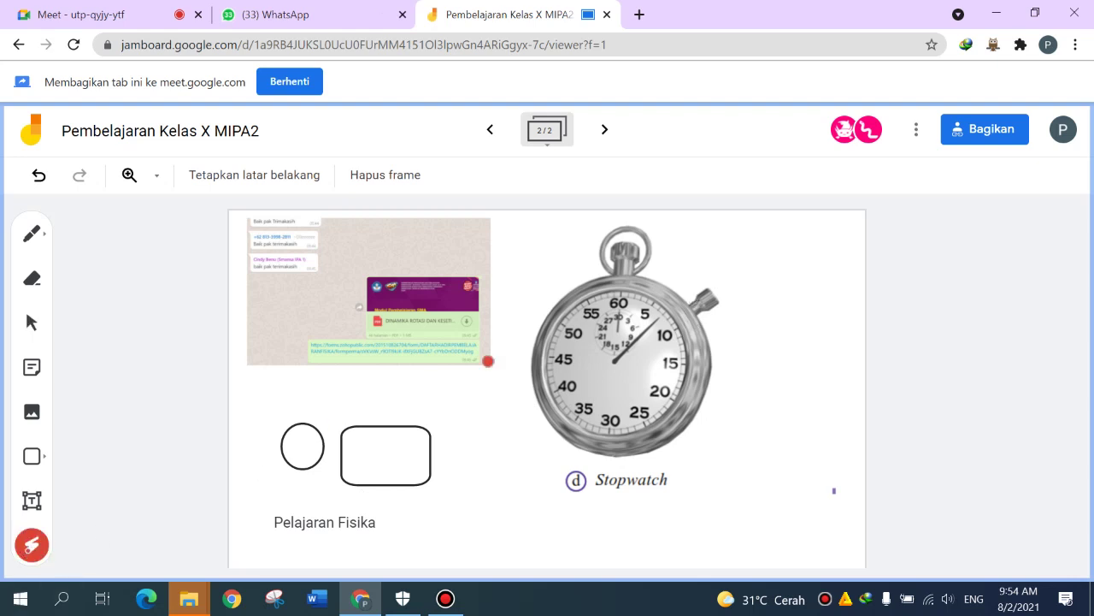
pyautogui.moveTo(668, 270)
pyautogui.mouseDown()
pyautogui.moveTo(550, 499)
pyautogui.moveTo(735, 313)
pyautogui.moveTo(624, 276)
pyautogui.mouseUp()
pyautogui.moveTo(699, 466)
pyautogui.mouseDown()
pyautogui.moveTo(631, 457)
pyautogui.moveTo(633, 532)
pyautogui.moveTo(695, 466)
pyautogui.mouseUp()
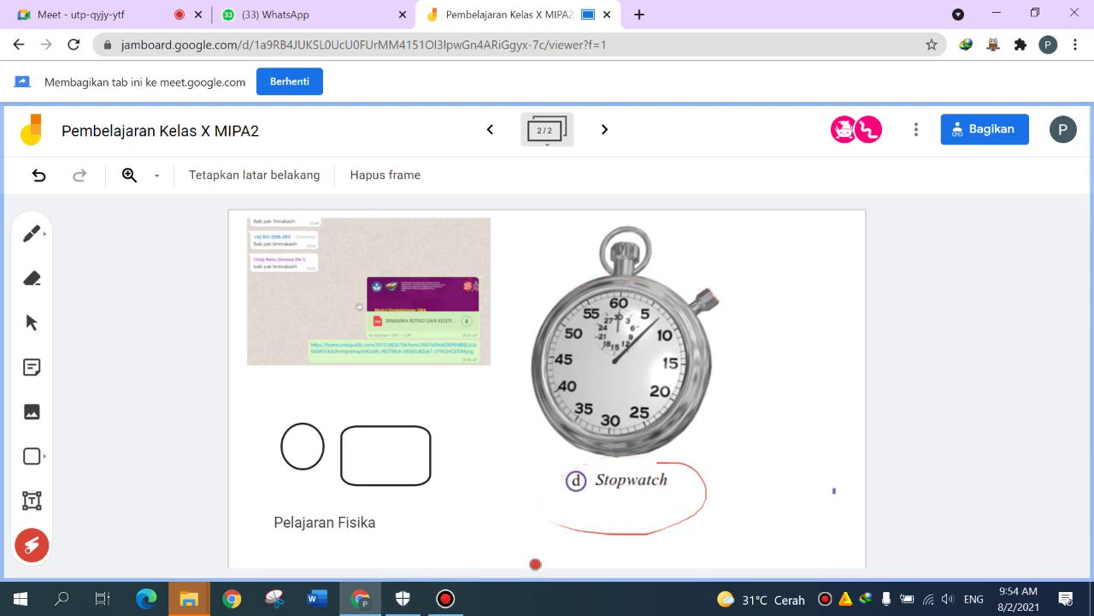
pyautogui.moveTo(276, 535); pyautogui.dragTo(377, 539)
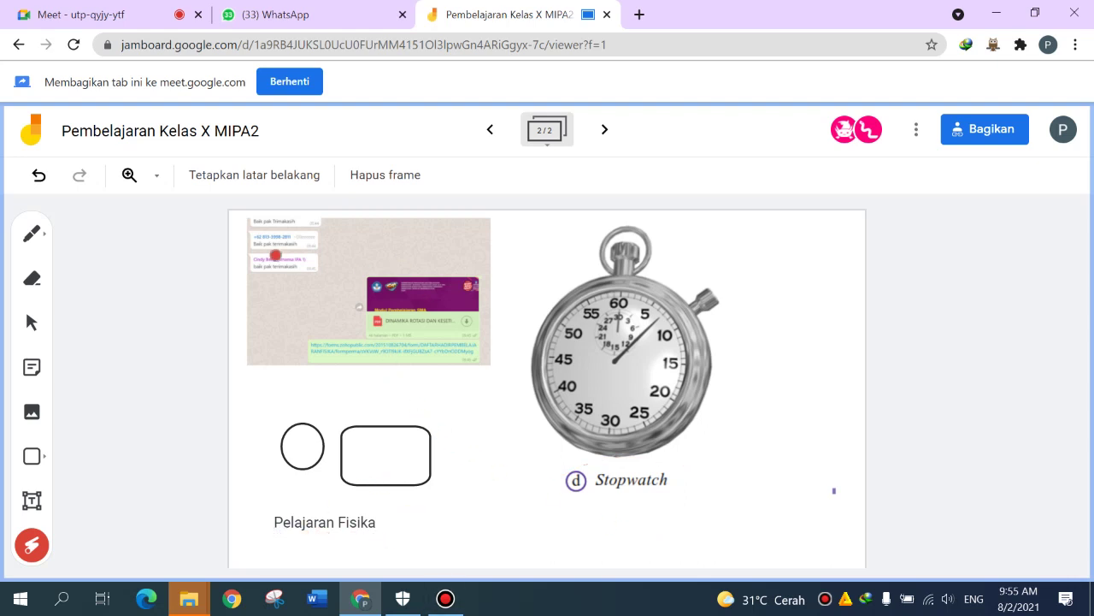
pyautogui.moveTo(397, 253); pyautogui.dragTo(342, 246)
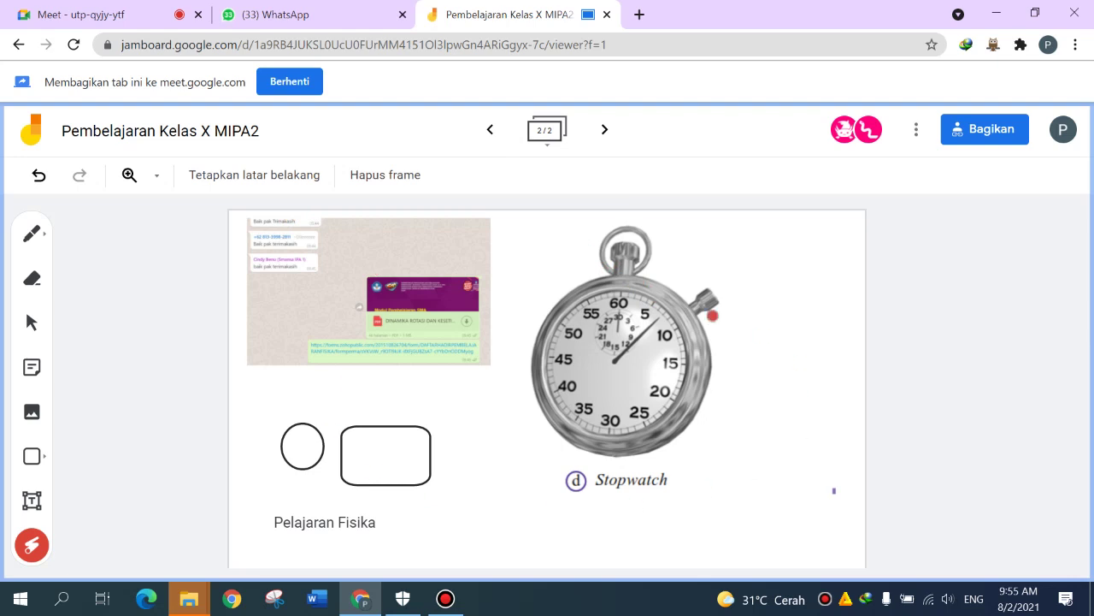
pyautogui.click(603, 142)
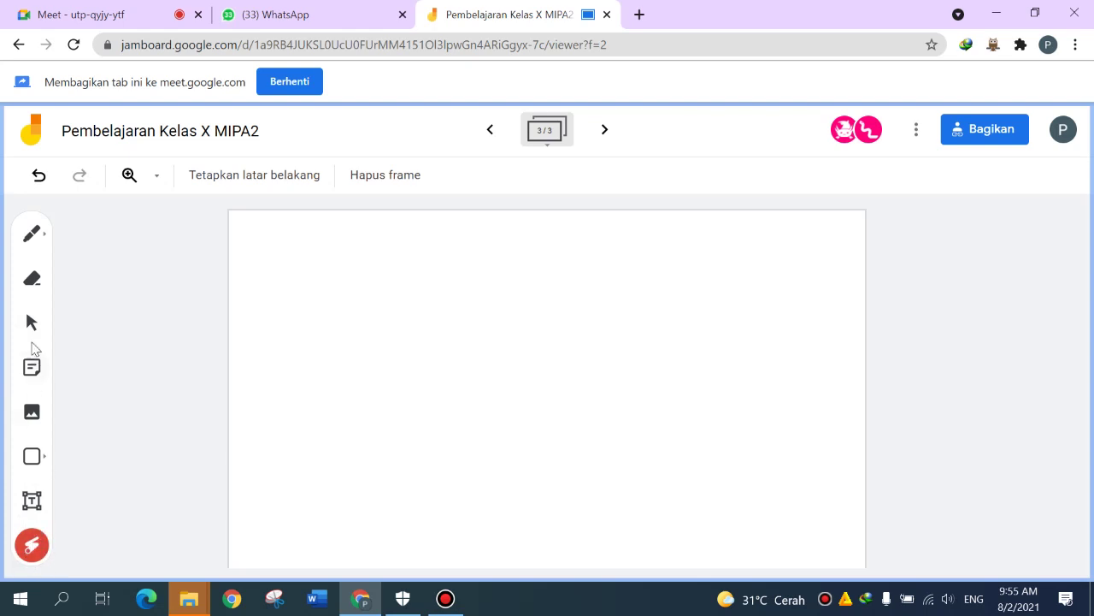
pyautogui.click(33, 325)
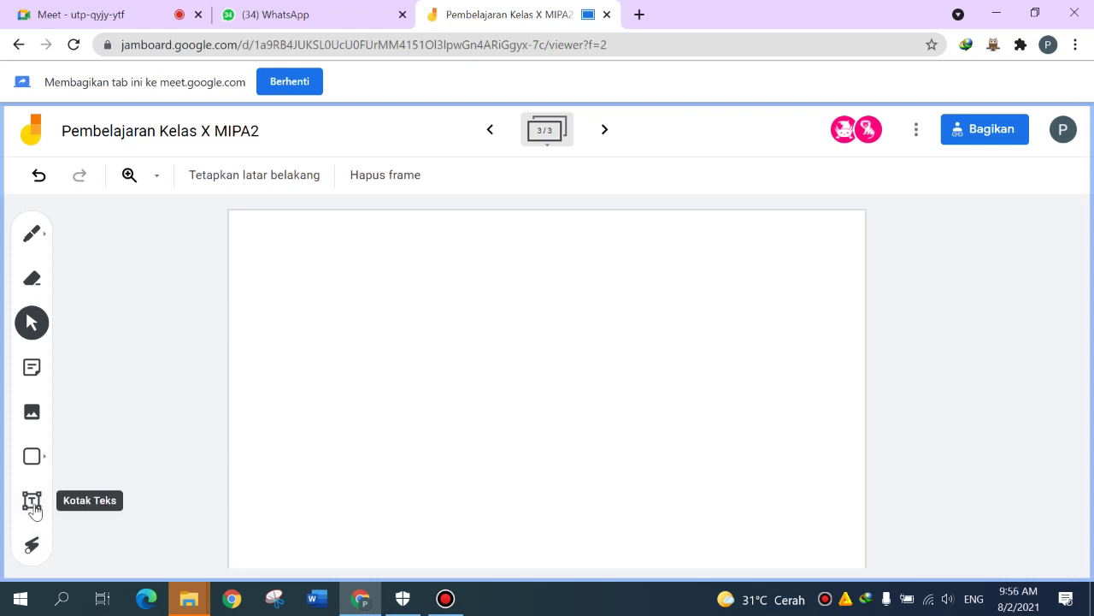
pyautogui.click(33, 505)
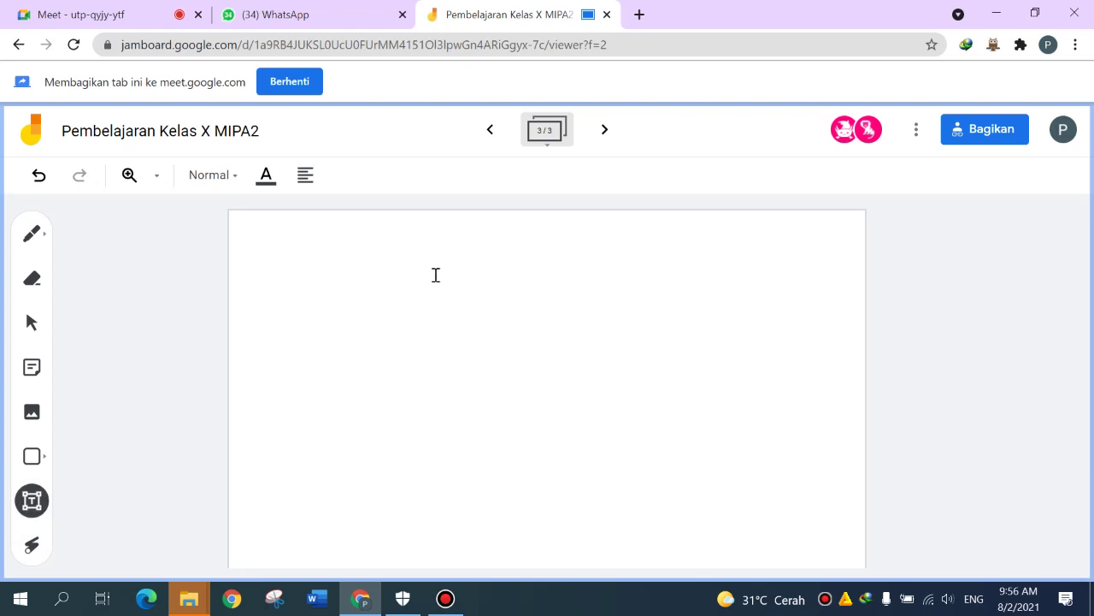
pyautogui.click(461, 248)
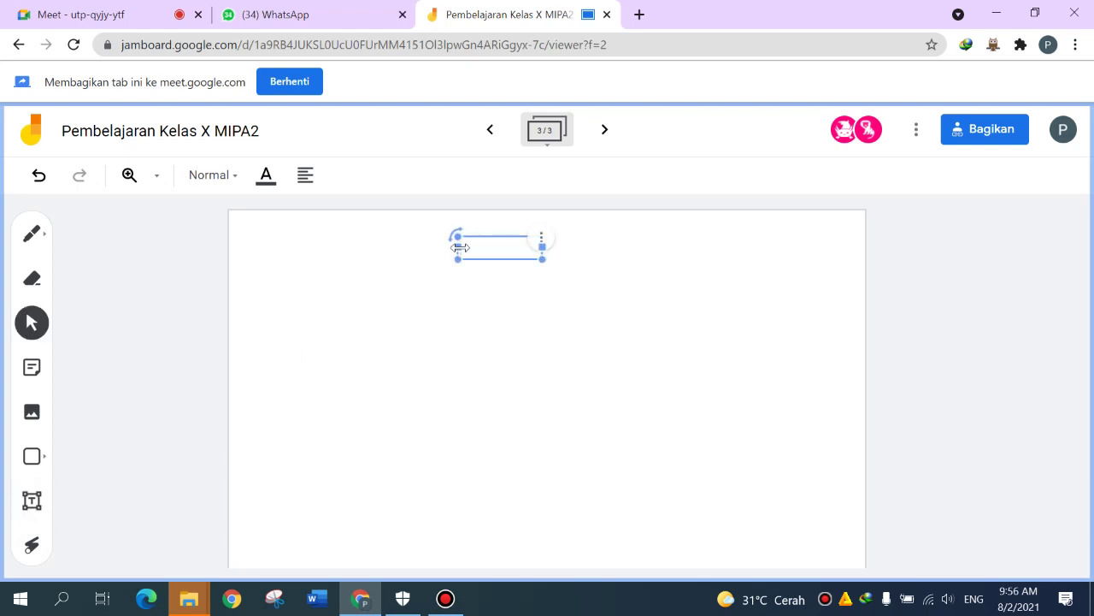
pyautogui.click(212, 208)
pyautogui.click(236, 178)
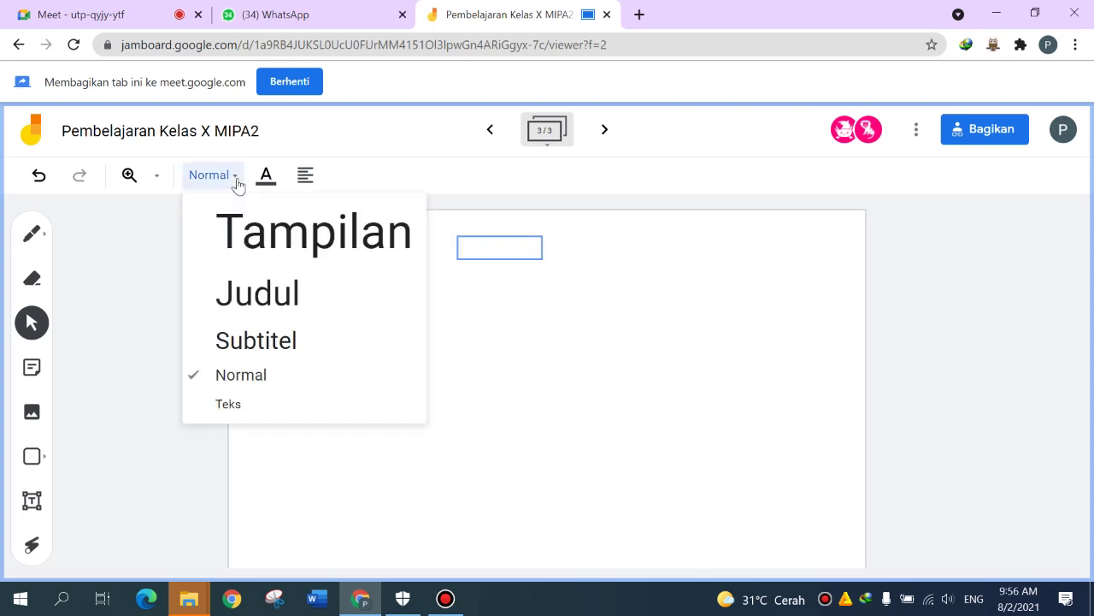
pyautogui.click(282, 308)
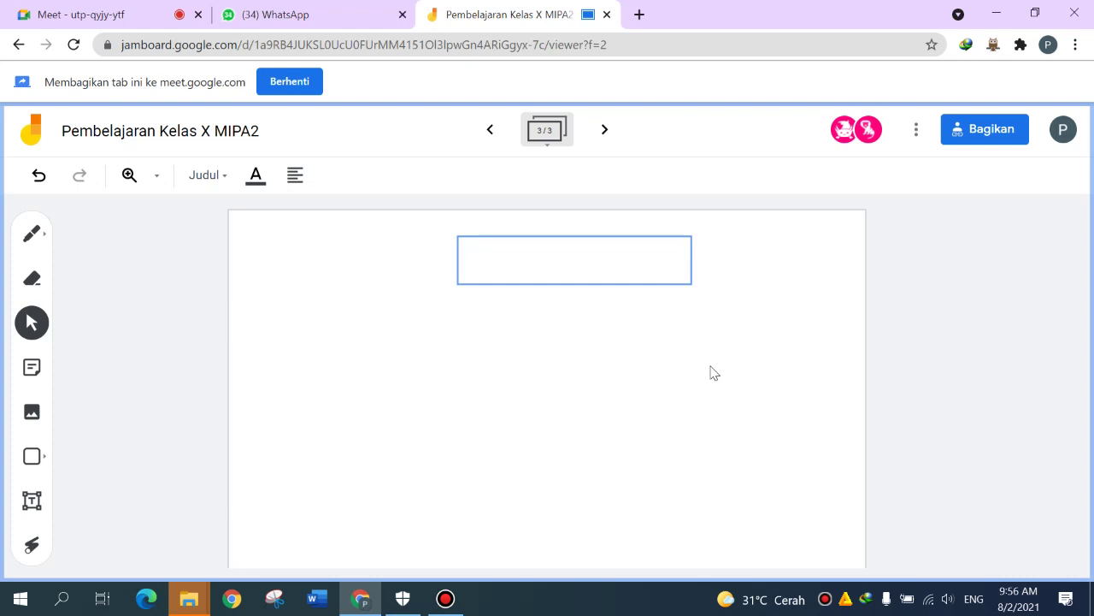
pyautogui.click(532, 264)
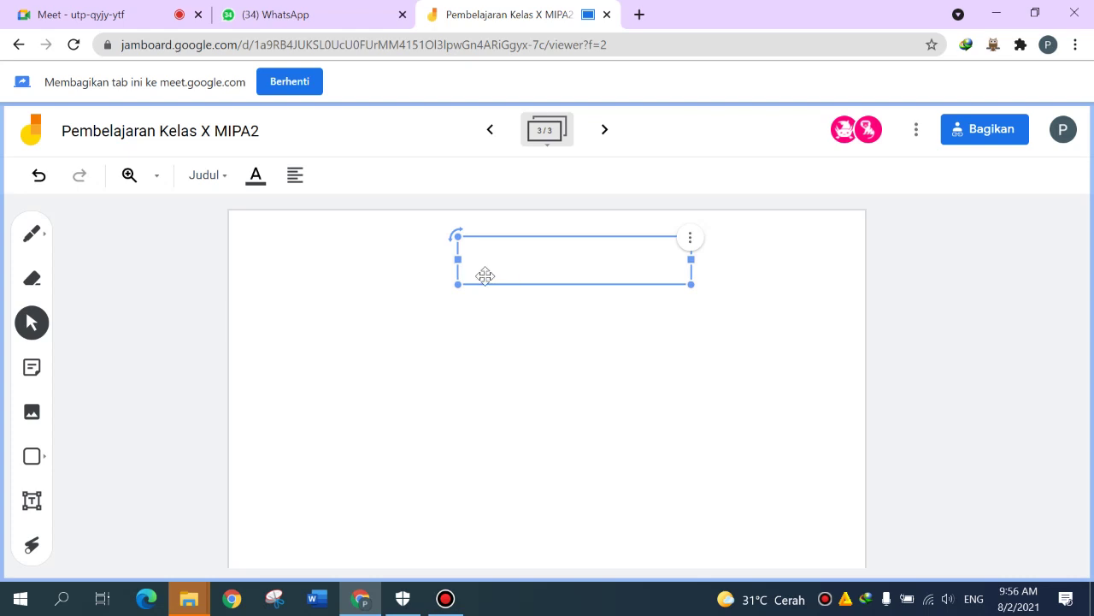
pyautogui.click(346, 366)
pyautogui.moveTo(192, 603)
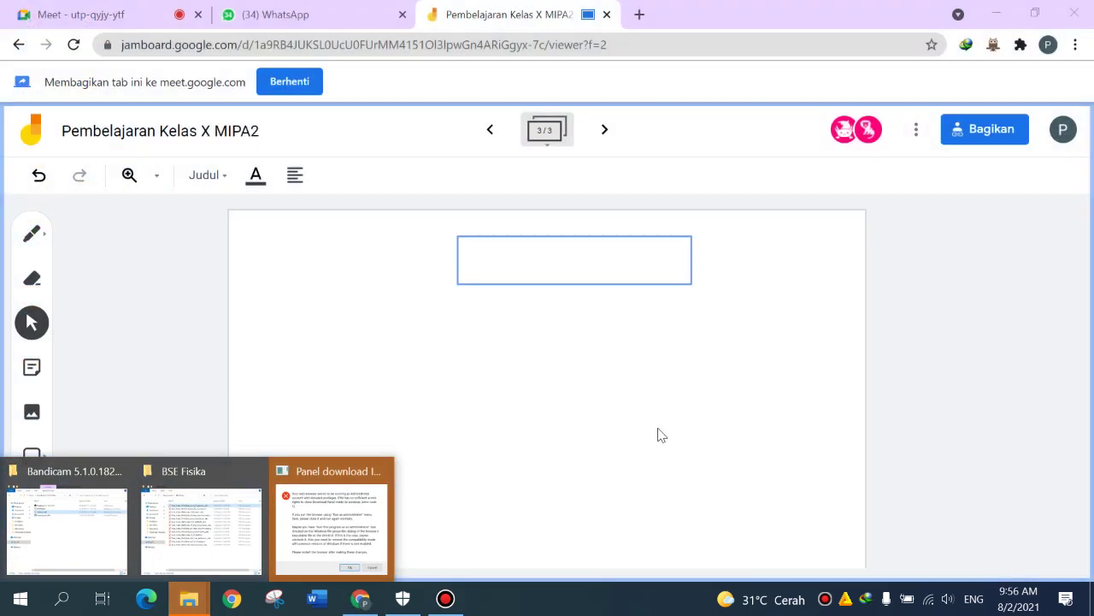
pyautogui.click(717, 418)
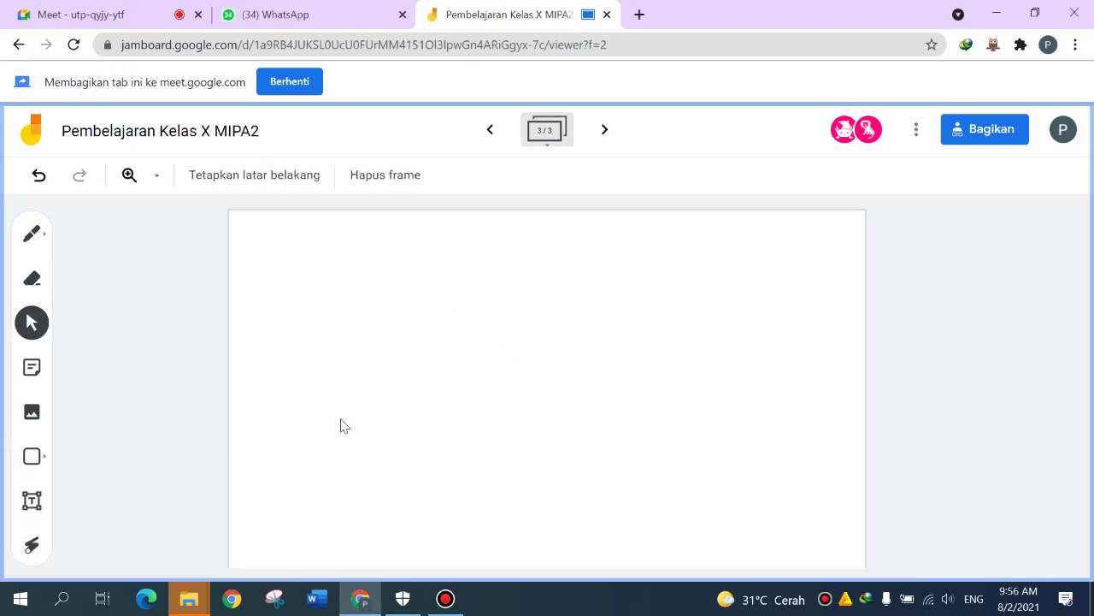
# Step: Add a centred 'HUKUM NEWTON' title near the top of frame 3, widened to one line
pyautogui.click(32, 500)
pyautogui.click(526, 261)
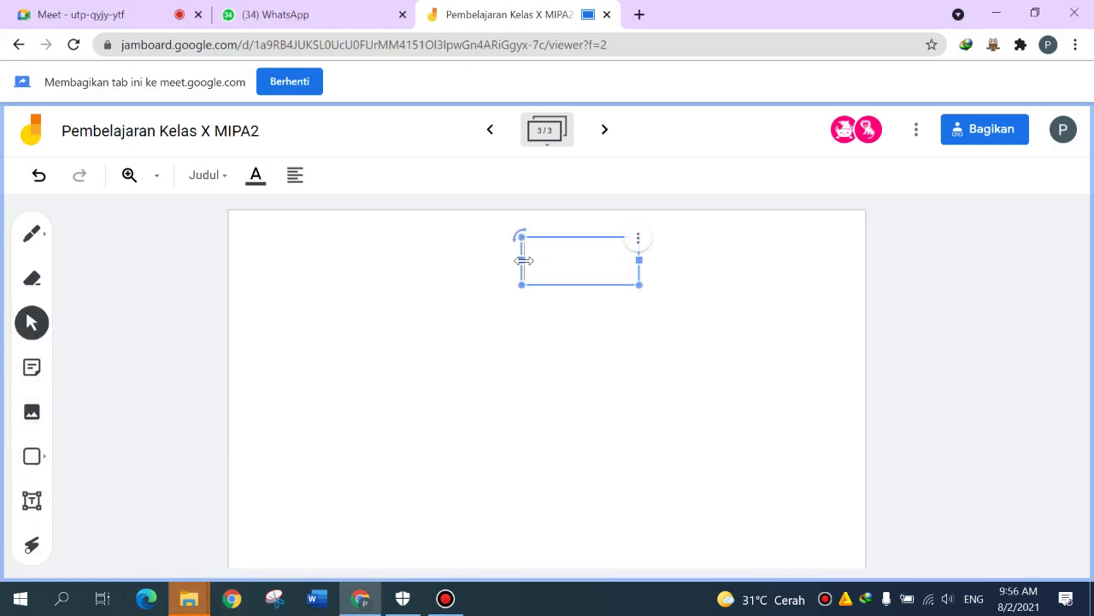
pyautogui.write('H')
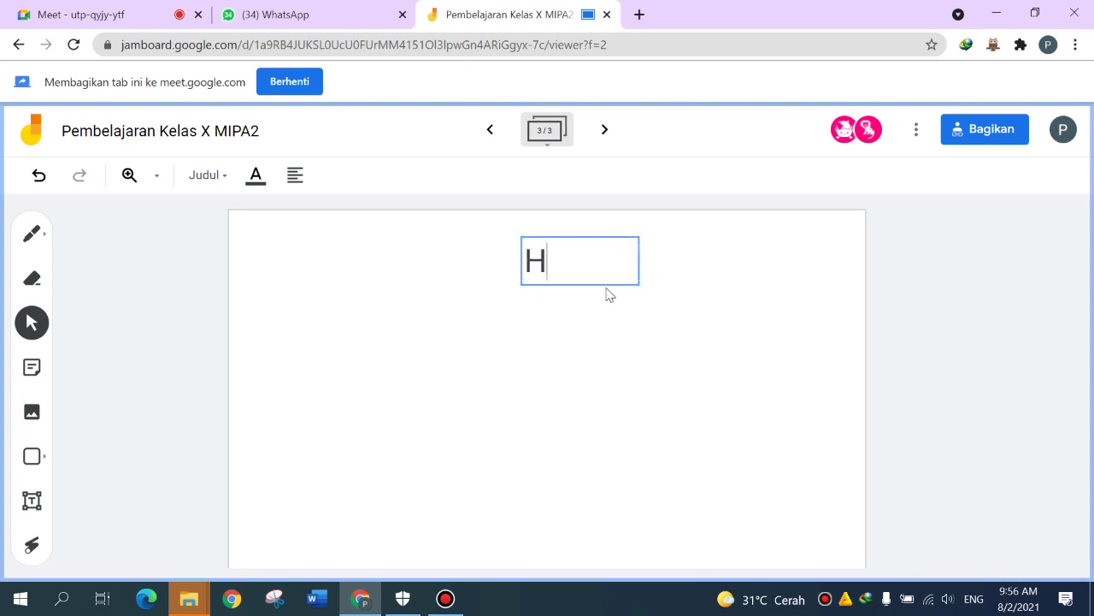
pyautogui.write('UKUM')
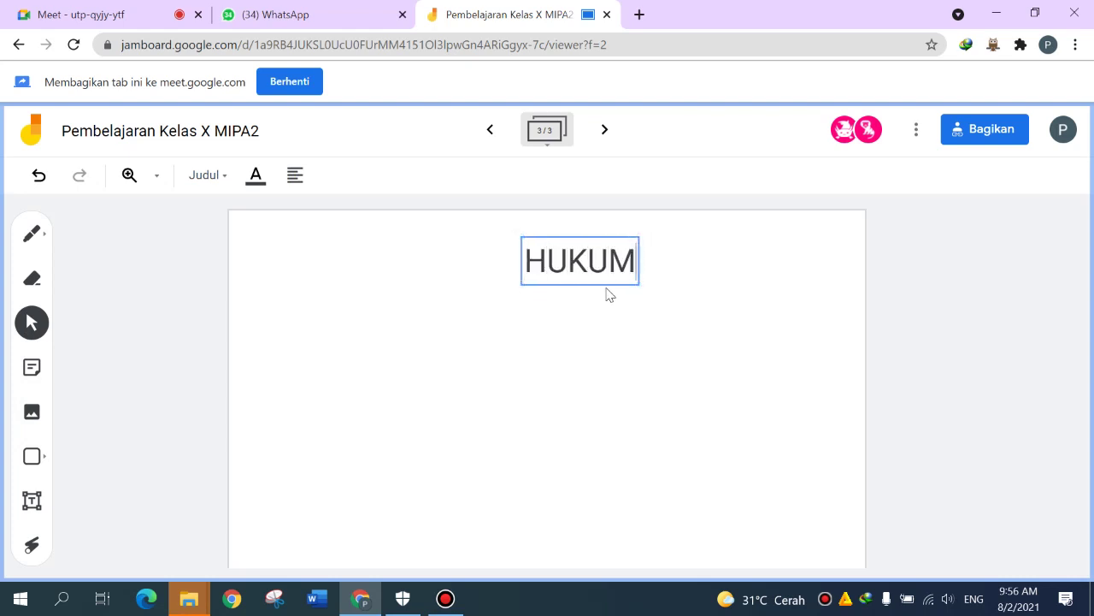
pyautogui.write(' NEW')
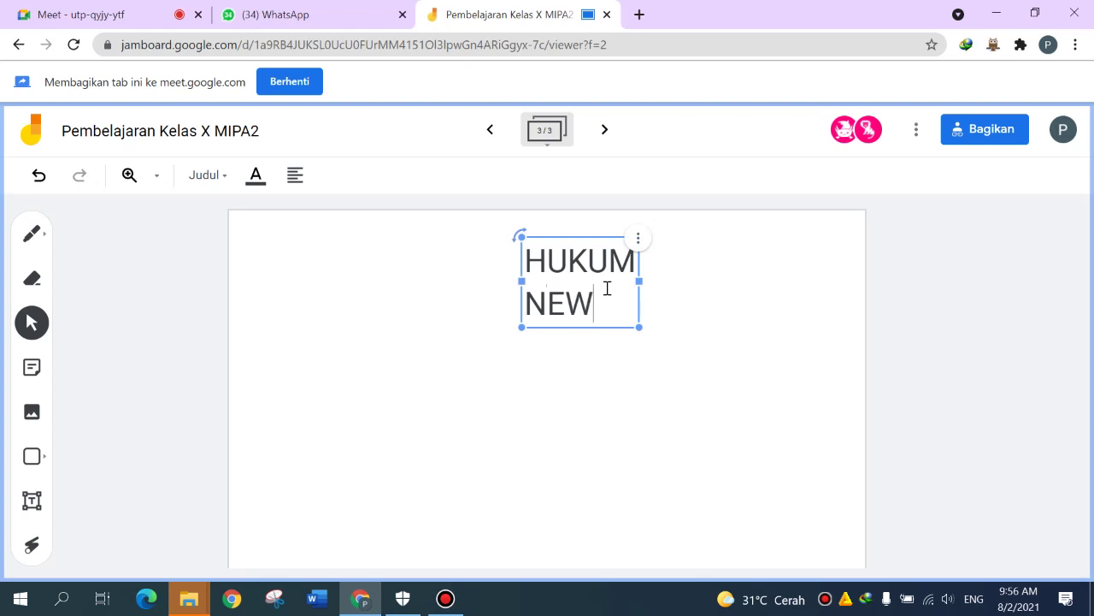
pyautogui.write('TON')
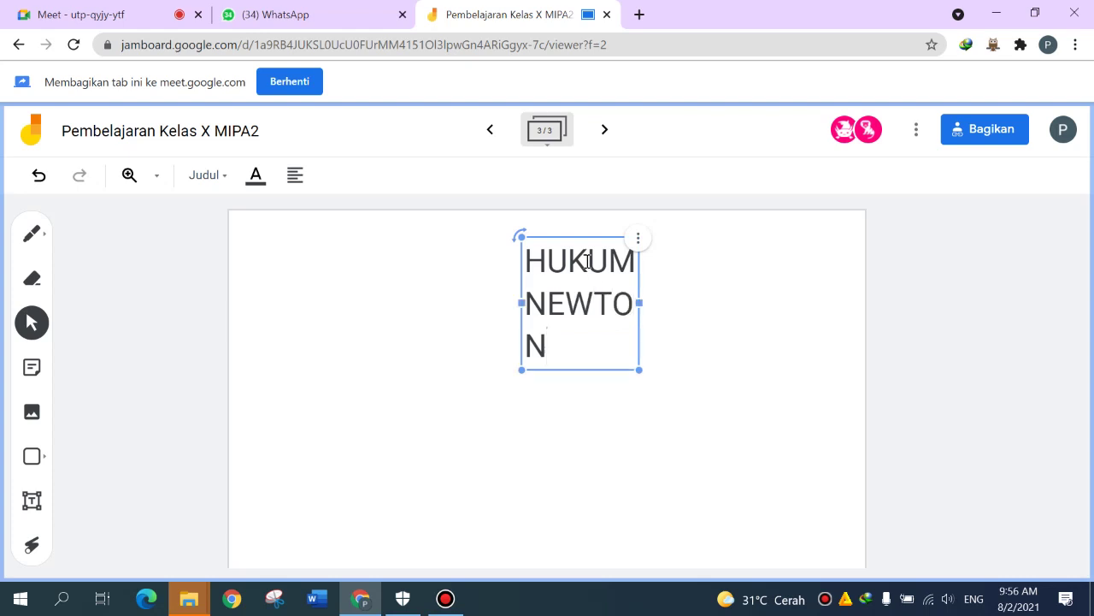
pyautogui.moveTo(639, 303); pyautogui.dragTo(759, 299)
pyautogui.moveTo(521, 281); pyautogui.dragTo(340, 280)
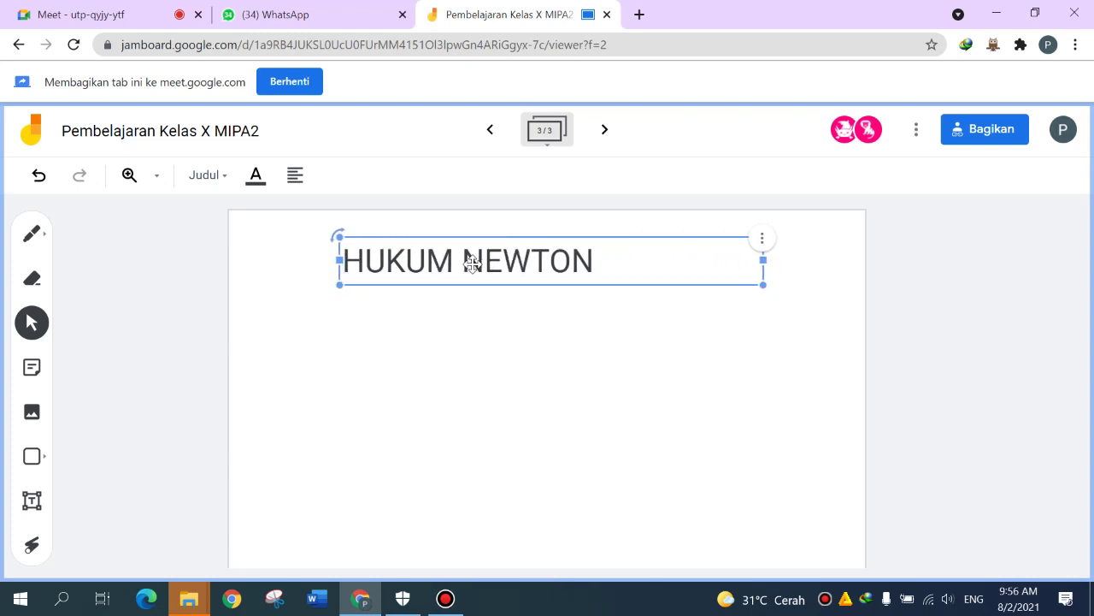
pyautogui.click(294, 181)
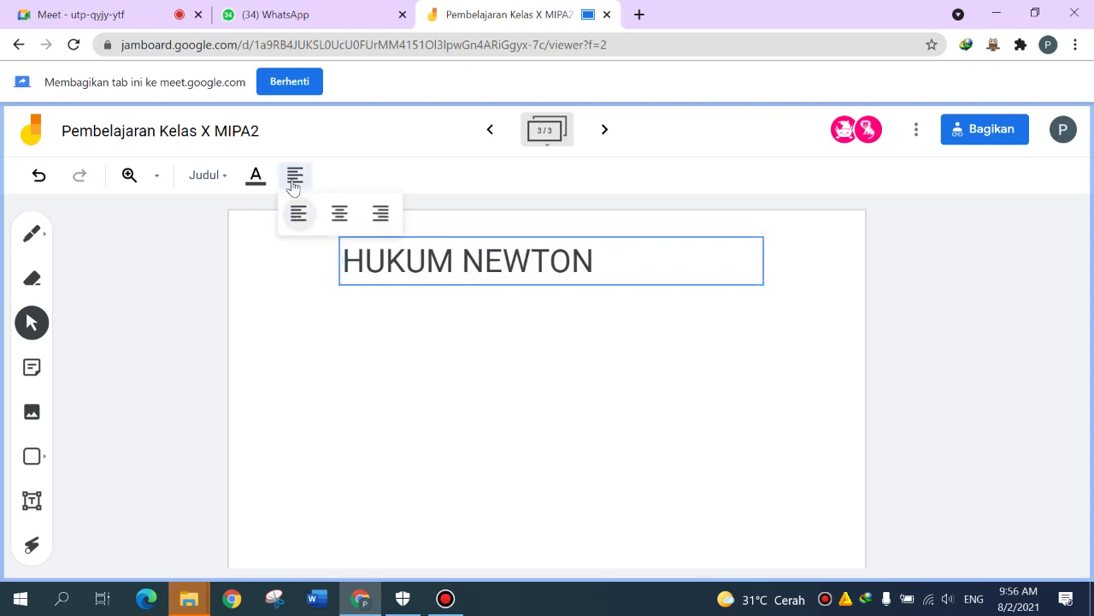
pyautogui.click(339, 214)
pyautogui.click(583, 385)
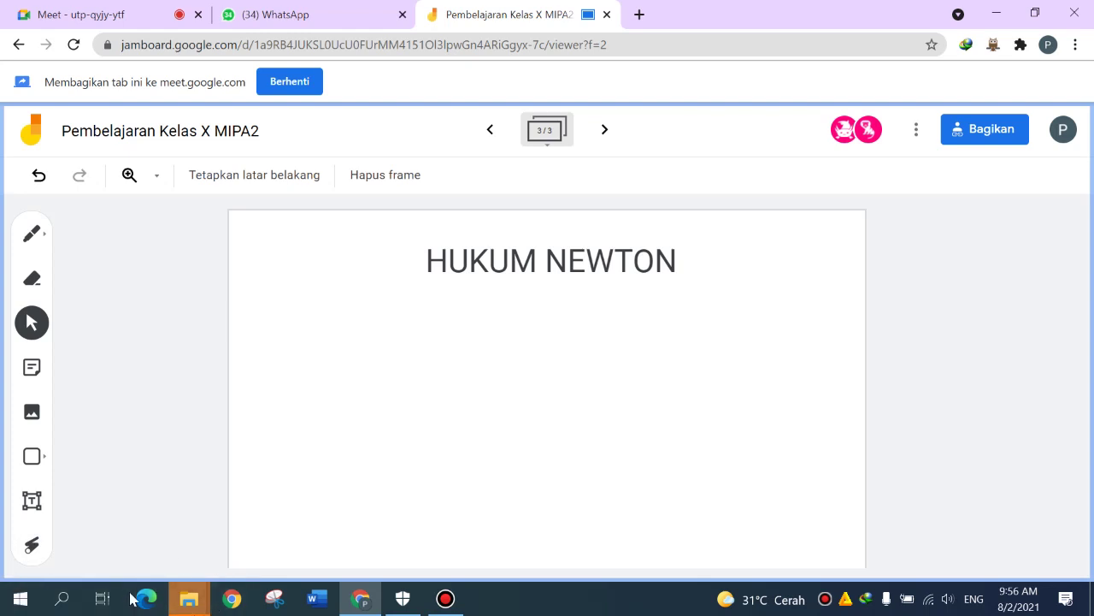
# Step: Place an empty Normal-style text box below the HUKUM NEWTON title
pyautogui.click(31, 504)
pyautogui.click(332, 320)
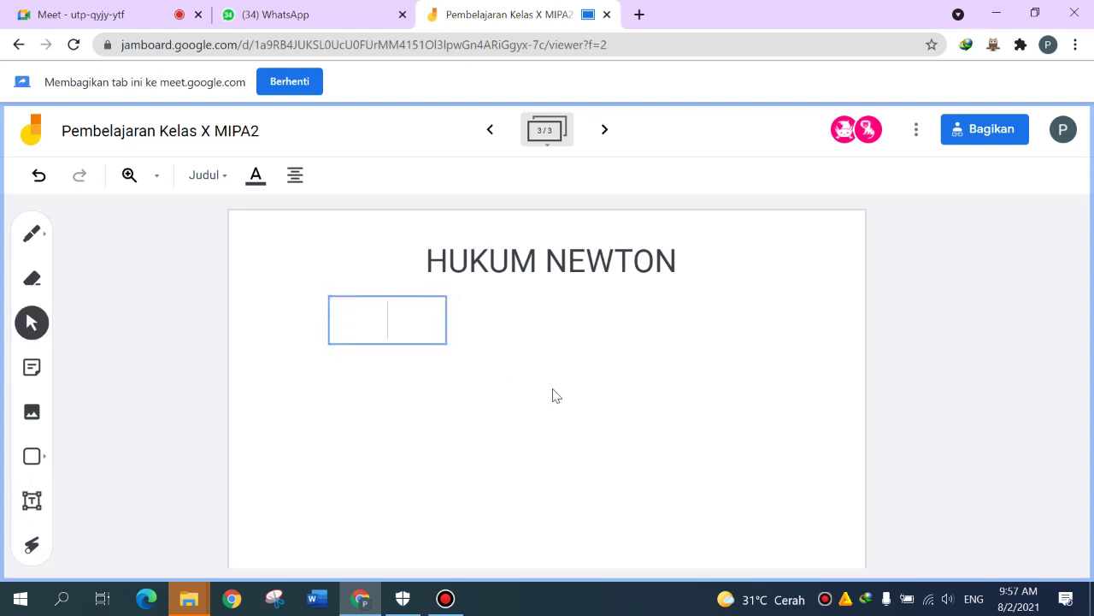
pyautogui.write('T')
pyautogui.press('BackSpace')
pyautogui.click(224, 177)
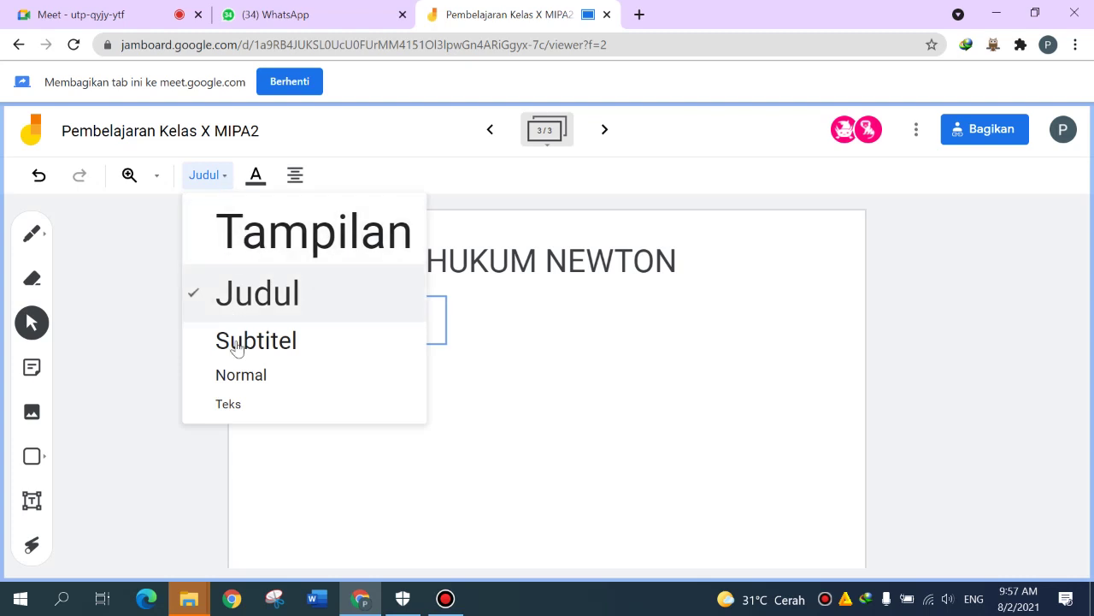
pyautogui.click(252, 378)
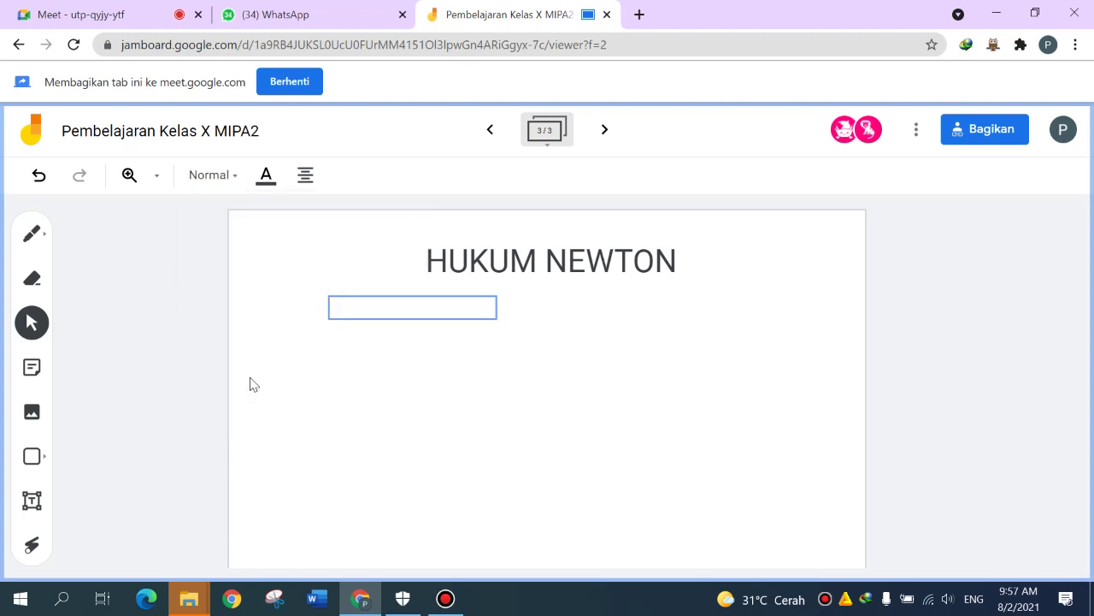
pyautogui.click(374, 305)
pyautogui.press('Return')
# Step: Type 'Tujuan' into the box and left-align it
pyautogui.click(391, 307)
pyautogui.press('Return')
pyautogui.write('Tujuan')
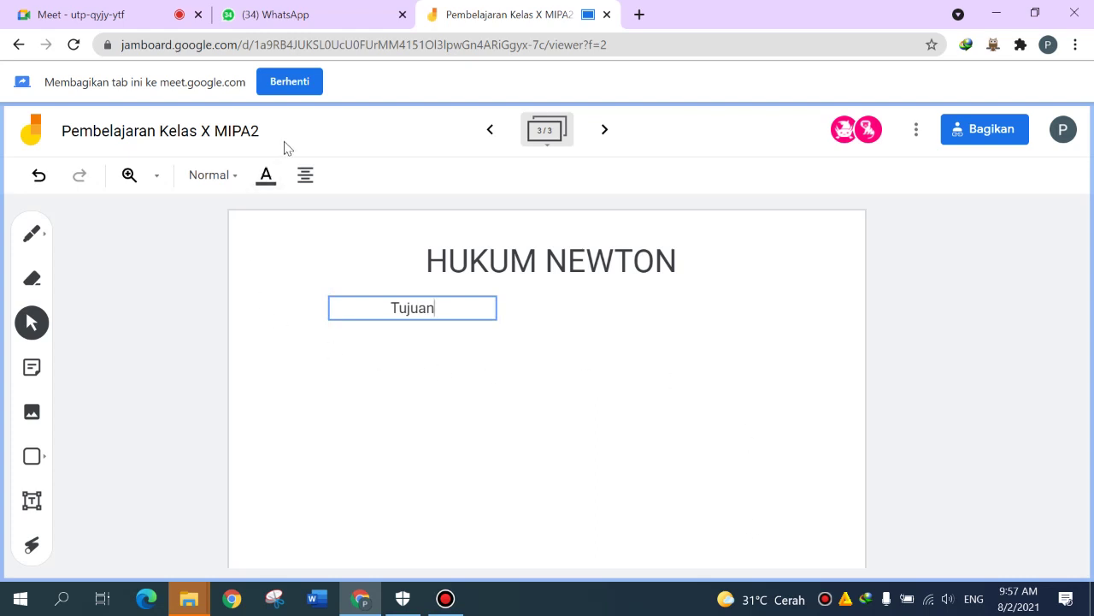
pyautogui.click(305, 175)
pyautogui.click(309, 213)
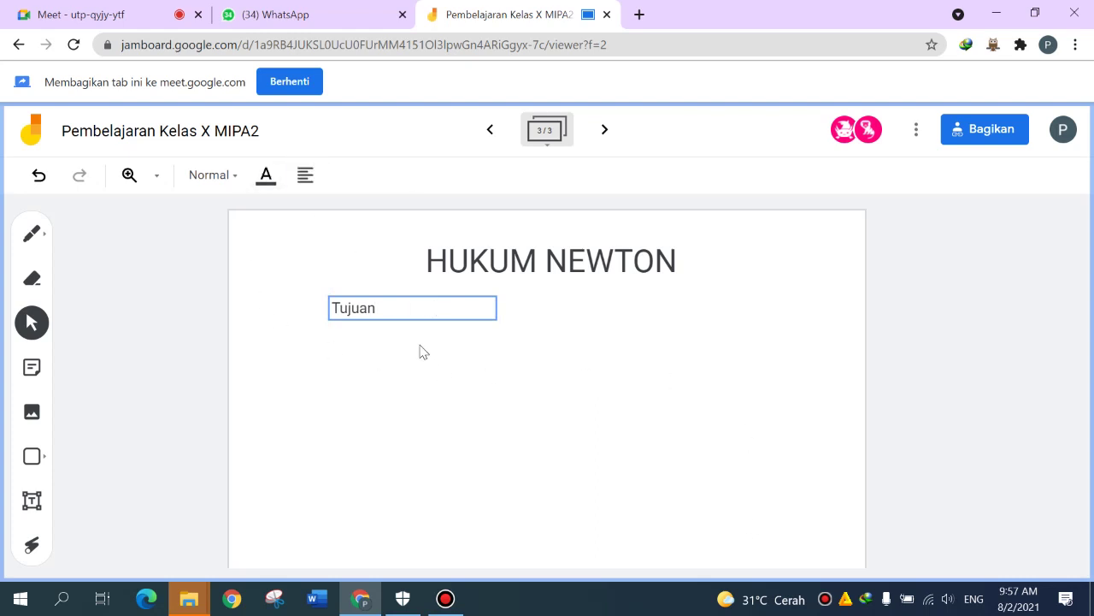
pyautogui.click(388, 311)
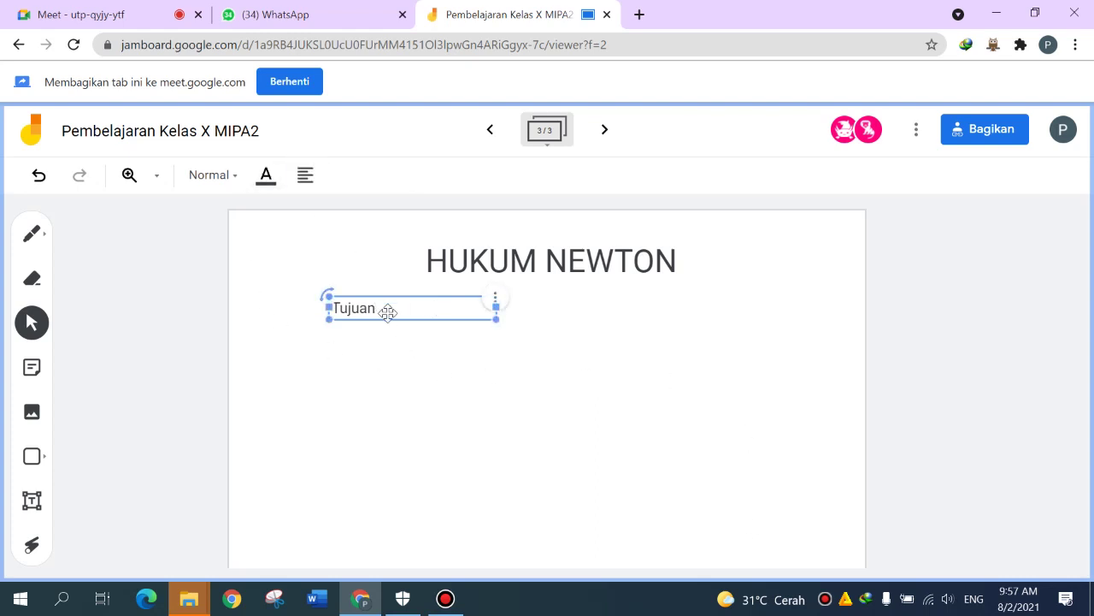
pyautogui.click(620, 387)
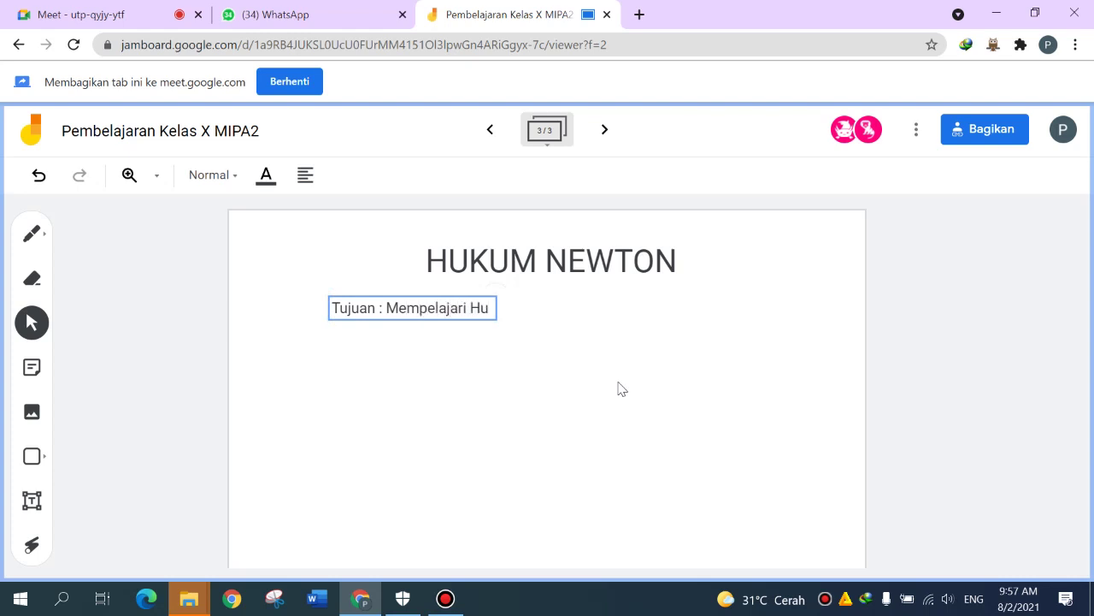
# Step: Complete 'Tujuan : Mempelajari Hukum II Newton' and widen its box to fit one line
pyautogui.write('kum II Newton')
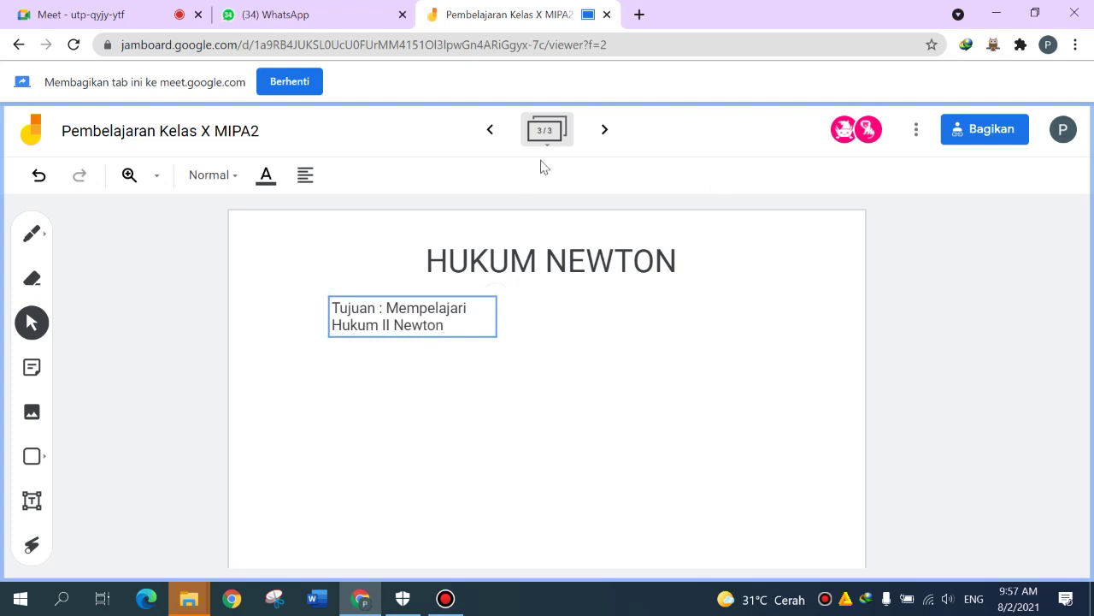
pyautogui.moveTo(412, 303)
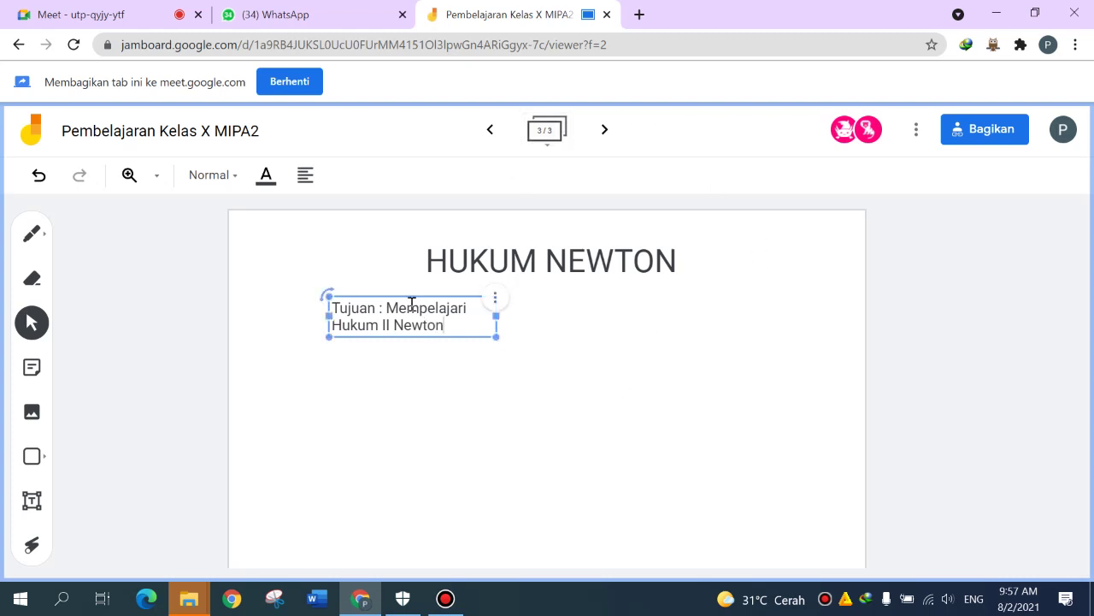
pyautogui.moveTo(326, 316); pyautogui.dragTo(255, 313)
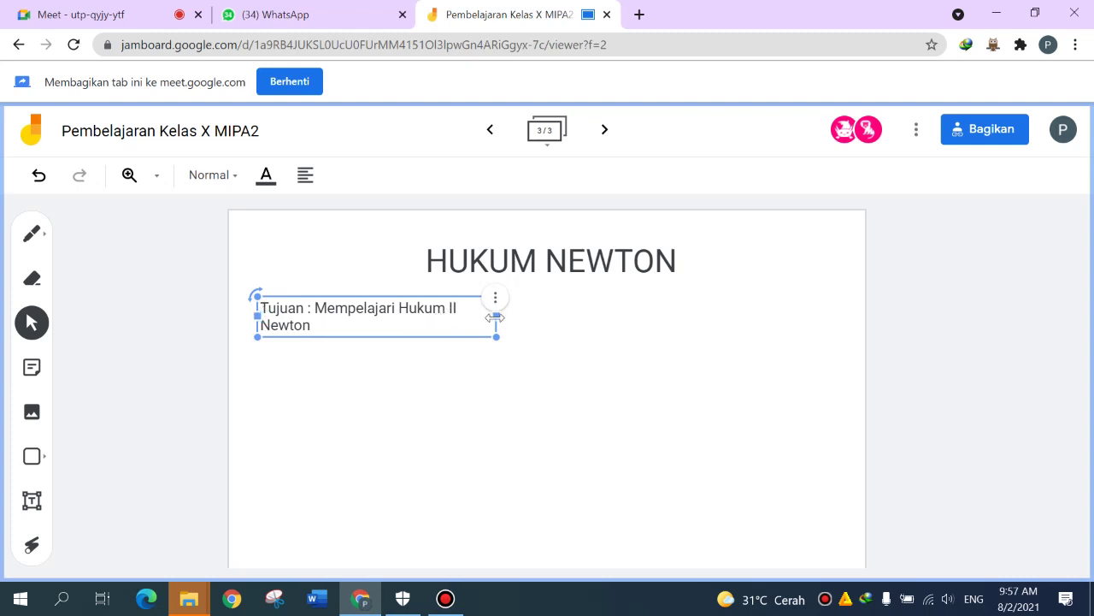
pyautogui.moveTo(496, 317); pyautogui.dragTo(805, 318)
pyautogui.click(653, 365)
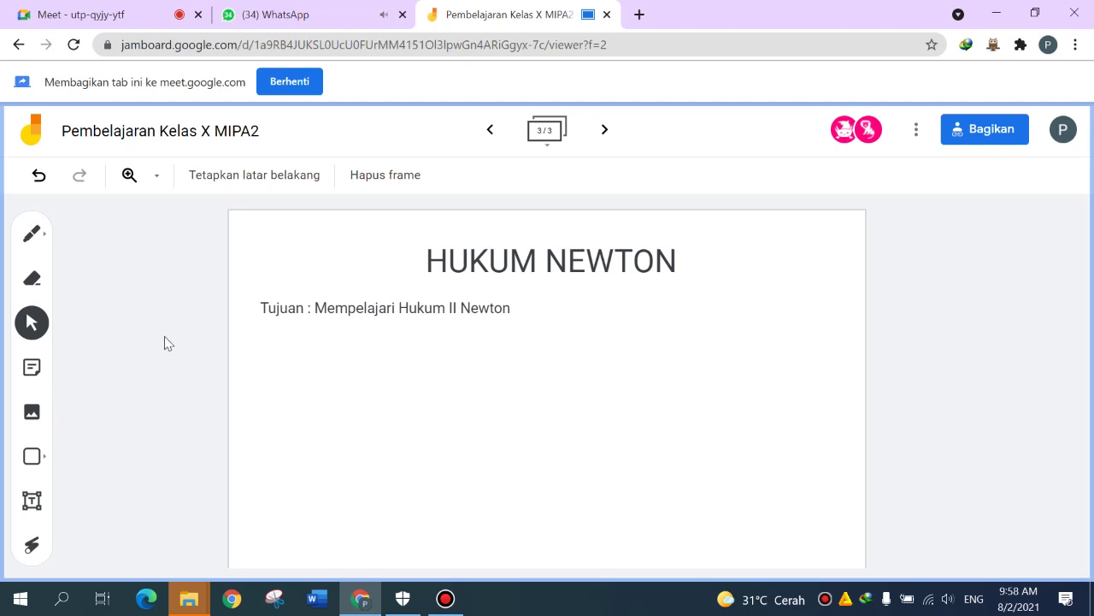
# Step: Draw a thick black highlighter surface line across the board below the objective
pyautogui.click(34, 234)
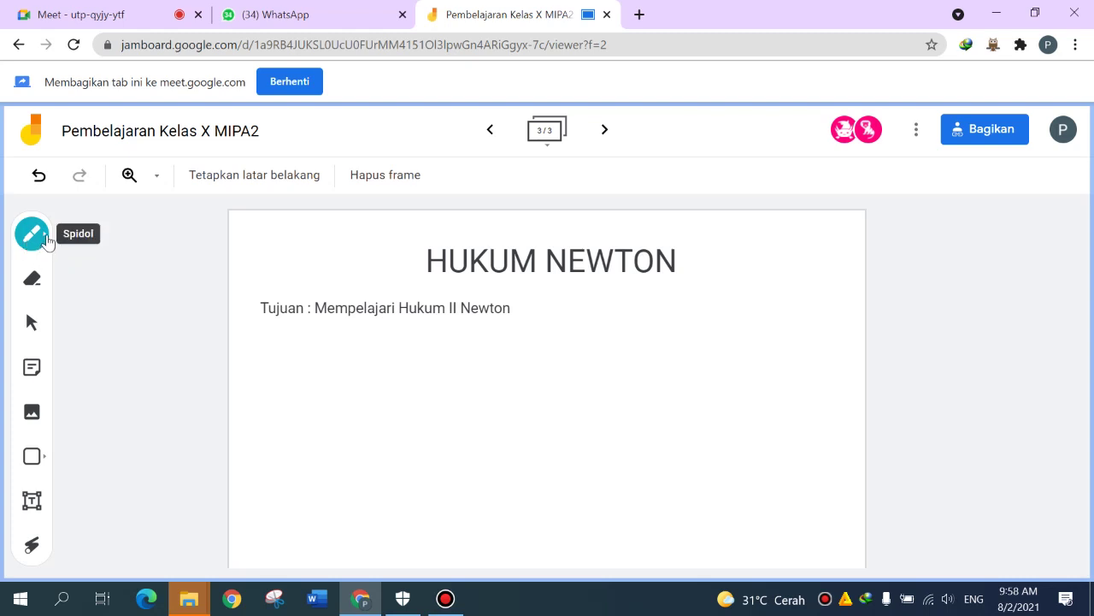
pyautogui.click(47, 241)
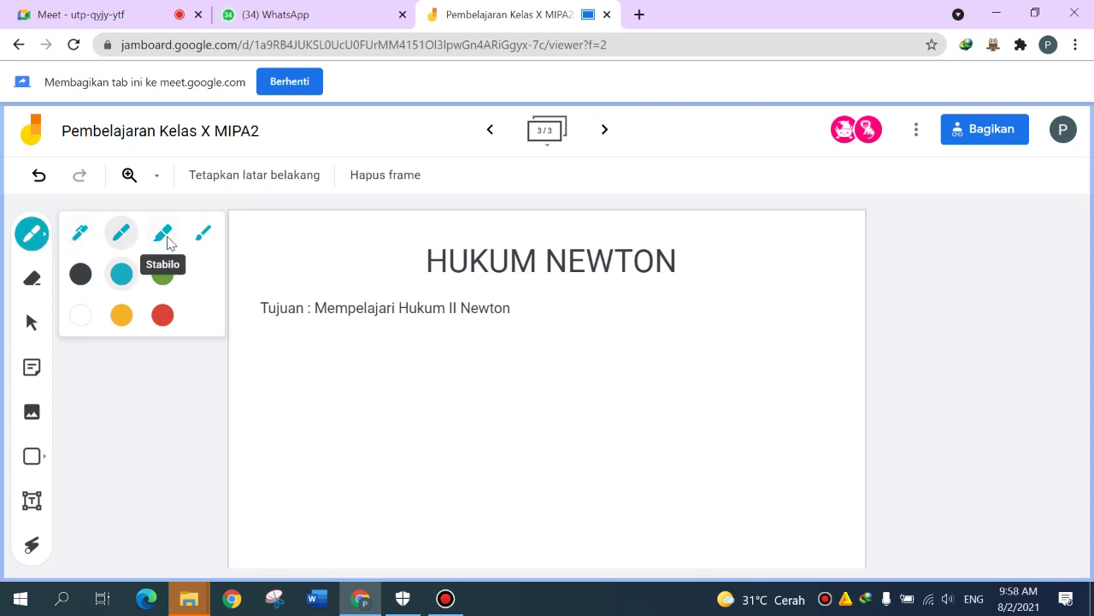
pyautogui.click(164, 236)
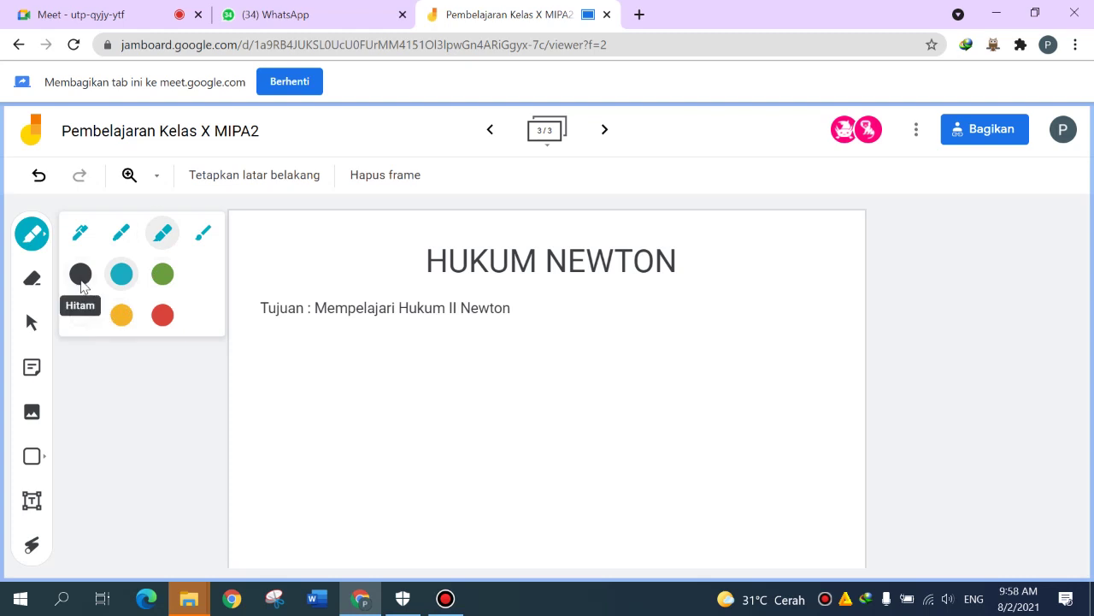
pyautogui.click(81, 281)
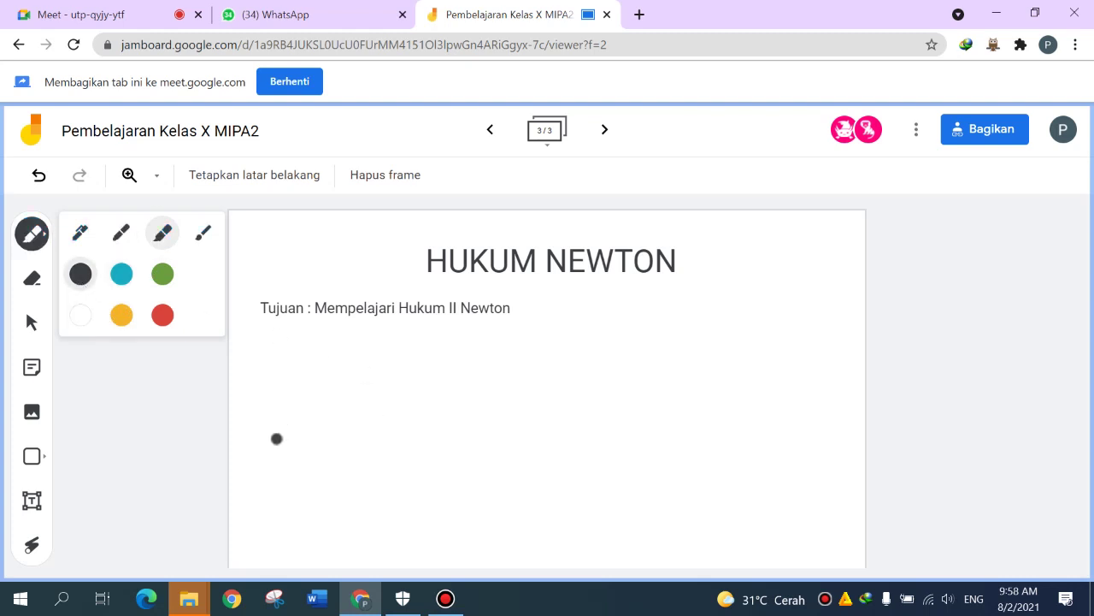
pyautogui.moveTo(274, 435); pyautogui.dragTo(750, 433)
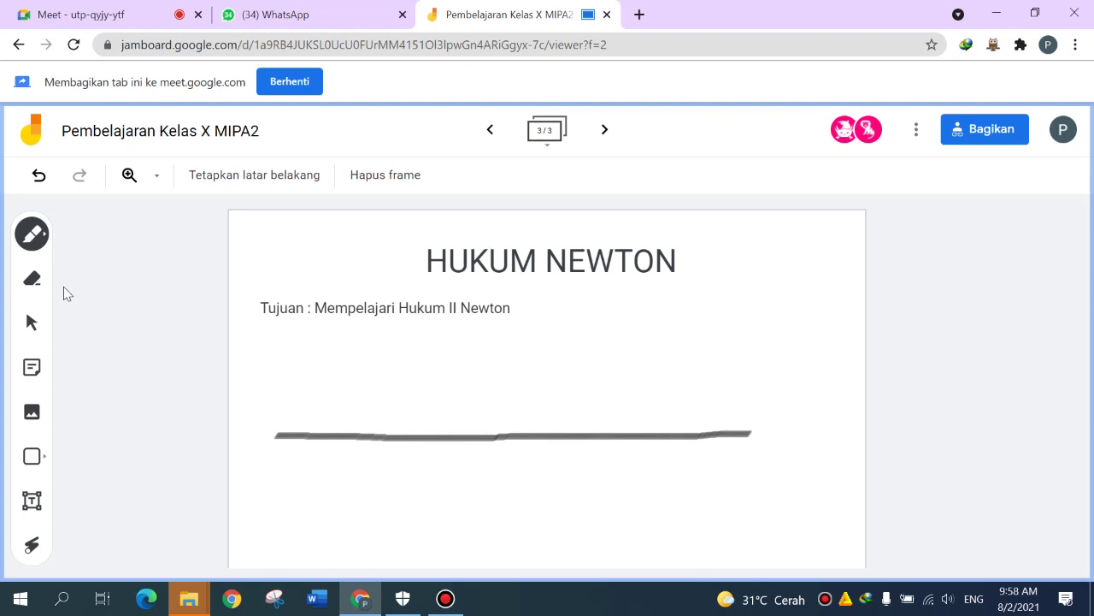
# Step: Draw a thin teal pen block outline resting on the surface line
pyautogui.click(43, 241)
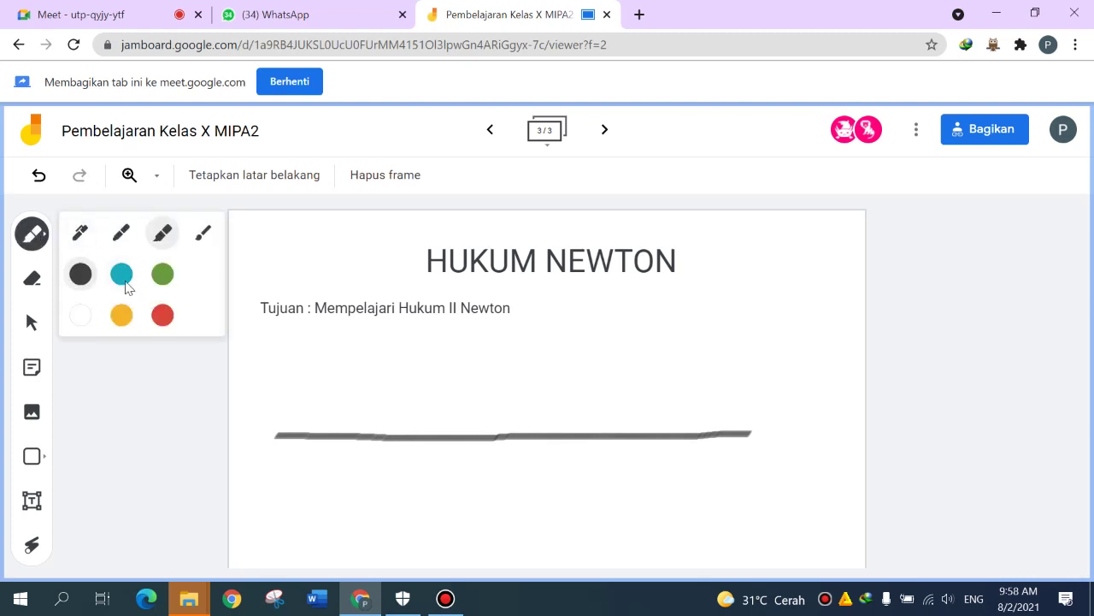
pyautogui.click(81, 237)
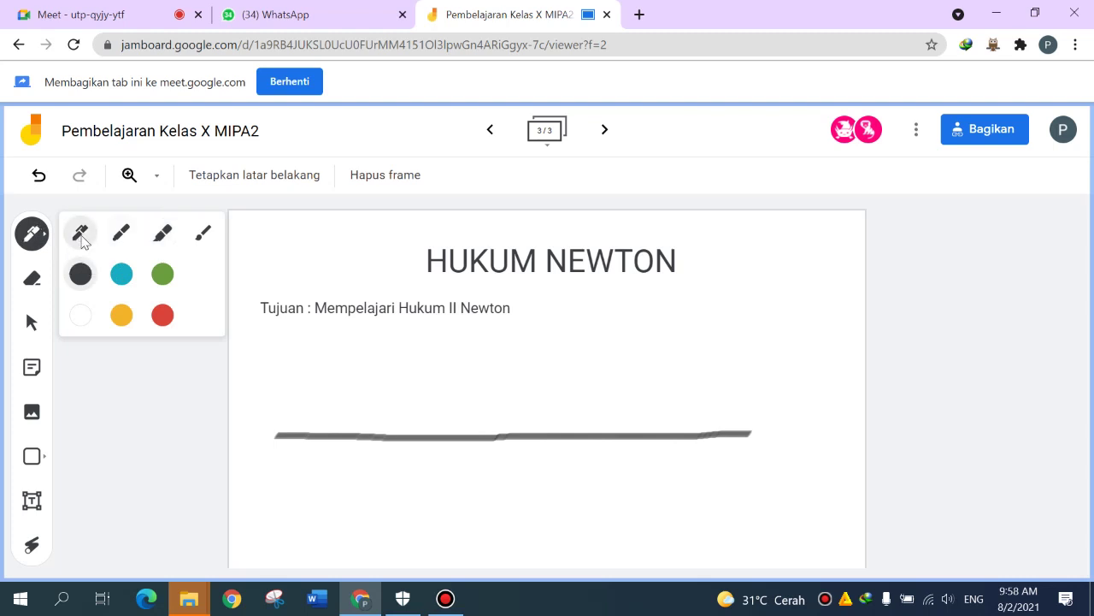
pyautogui.click(126, 279)
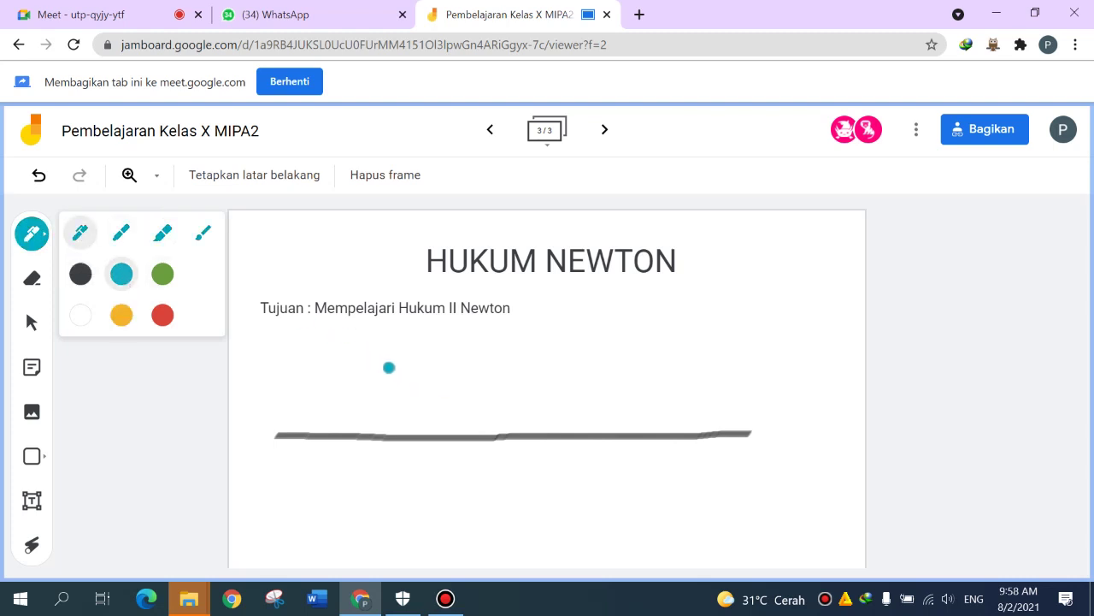
pyautogui.moveTo(389, 362); pyautogui.dragTo(394, 430)
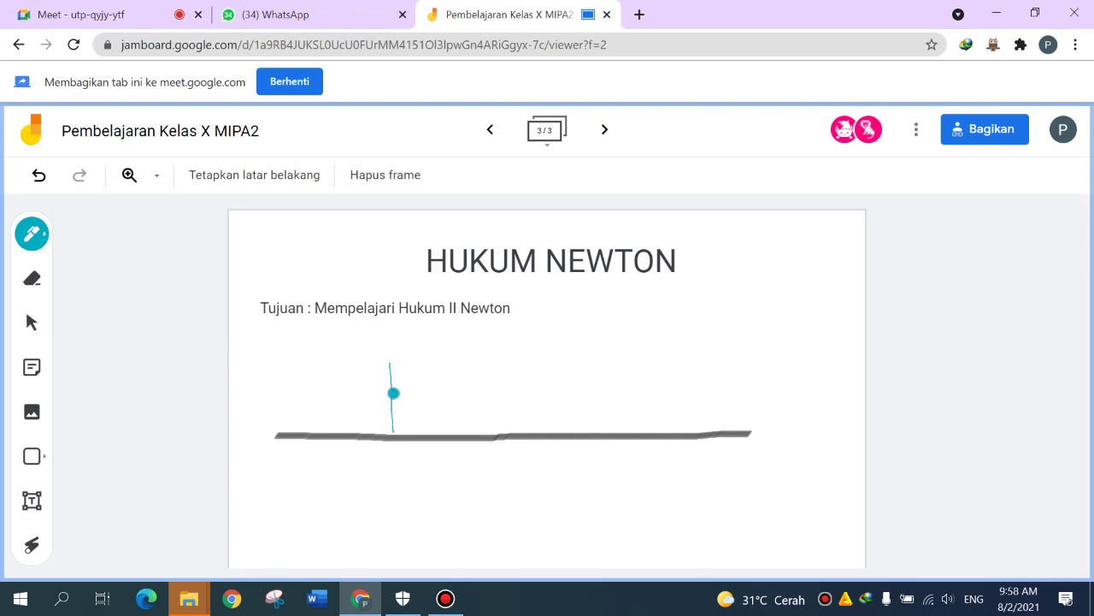
pyautogui.moveTo(390, 366)
pyautogui.mouseDown()
pyautogui.moveTo(486, 371)
pyautogui.moveTo(495, 433)
pyautogui.moveTo(389, 433)
pyautogui.mouseUp()
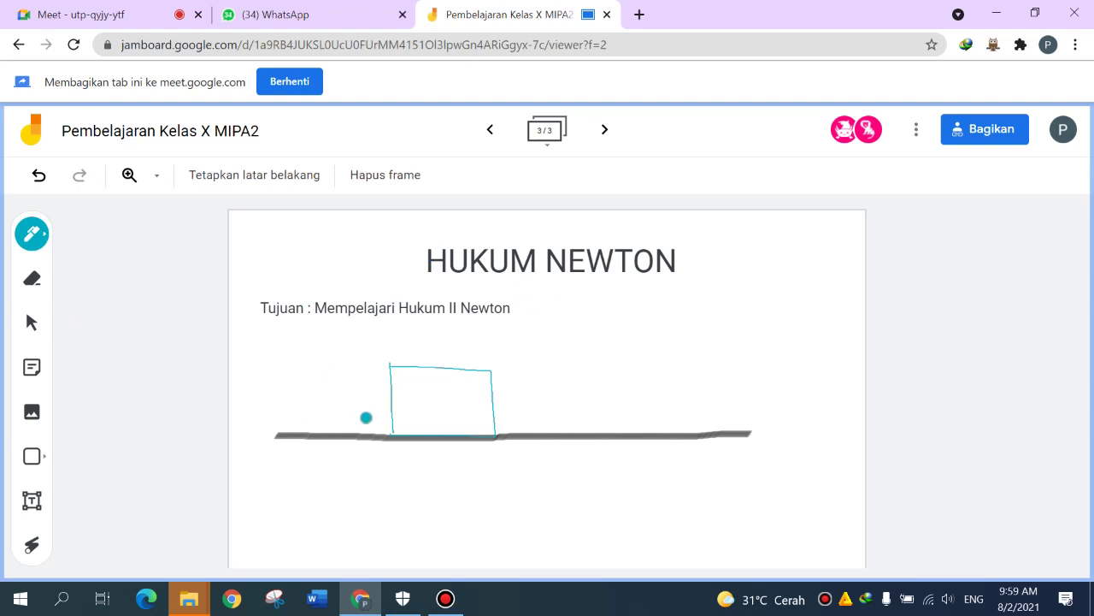
# Step: With a red medium marker, draw the F force arrow, an 'm' in the block, and the a arrow
pyautogui.click(31, 234)
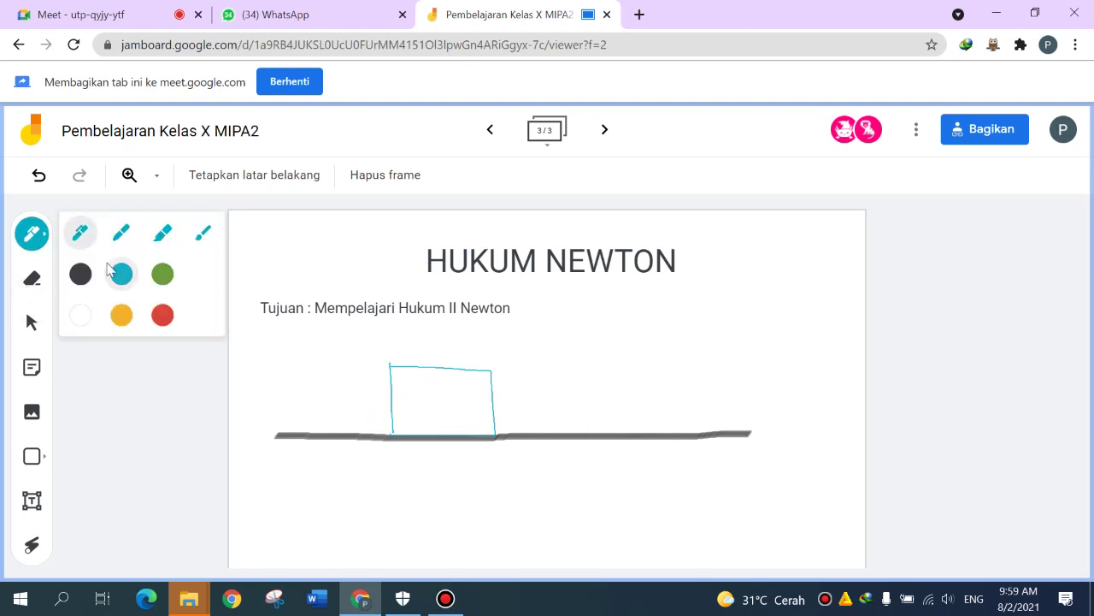
pyautogui.click(163, 316)
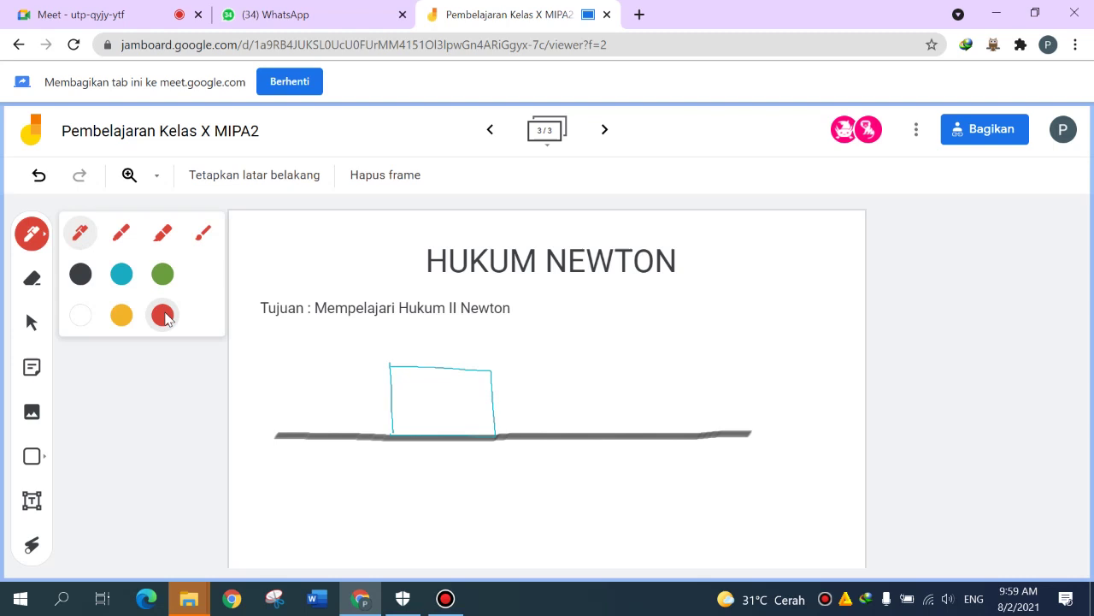
pyautogui.click(120, 236)
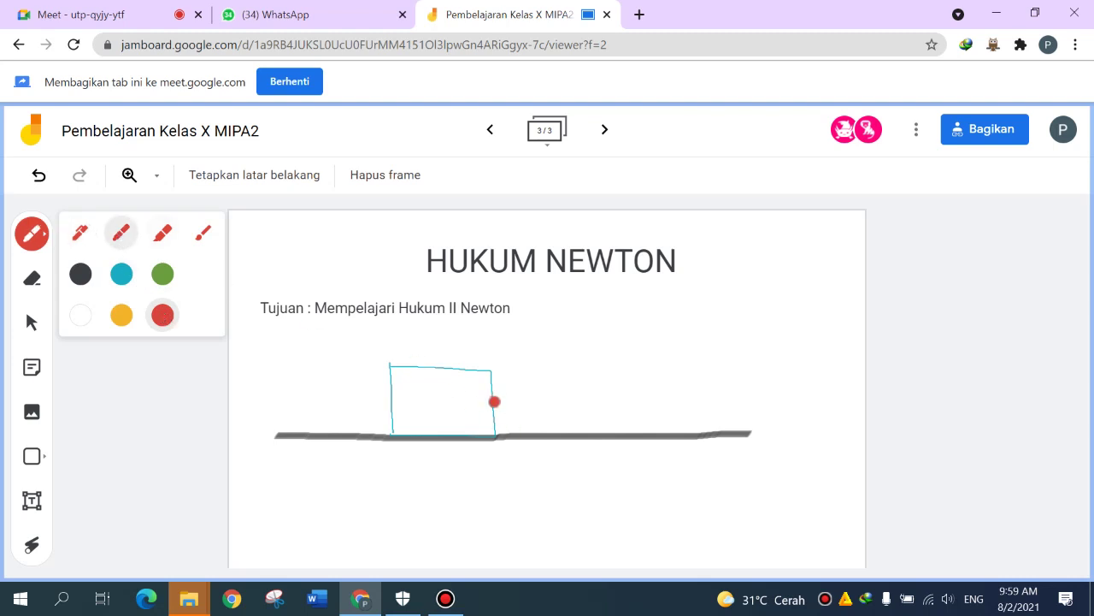
pyautogui.moveTo(495, 402); pyautogui.dragTo(569, 403)
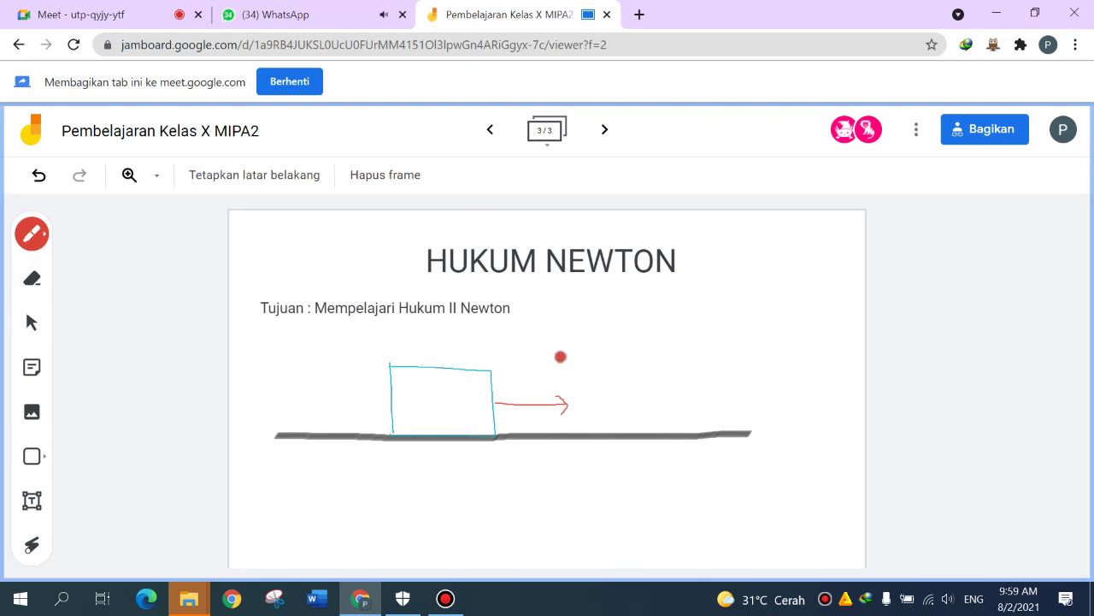
pyautogui.moveTo(562, 373)
pyautogui.mouseDown()
pyautogui.moveTo(562, 384)
pyautogui.moveTo(574, 364)
pyautogui.moveTo(579, 374)
pyautogui.mouseUp()
pyautogui.moveTo(407, 391)
pyautogui.mouseDown()
pyautogui.moveTo(408, 406)
pyautogui.moveTo(426, 393)
pyautogui.moveTo(431, 406)
pyautogui.mouseUp()
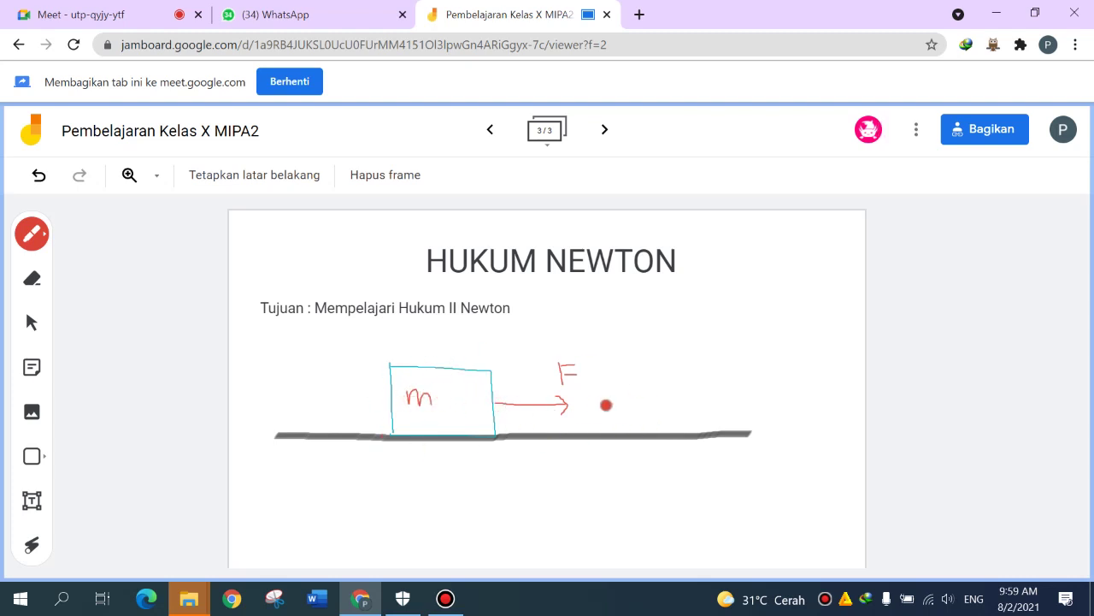
pyautogui.moveTo(411, 342); pyautogui.dragTo(473, 342)
pyautogui.click(32, 502)
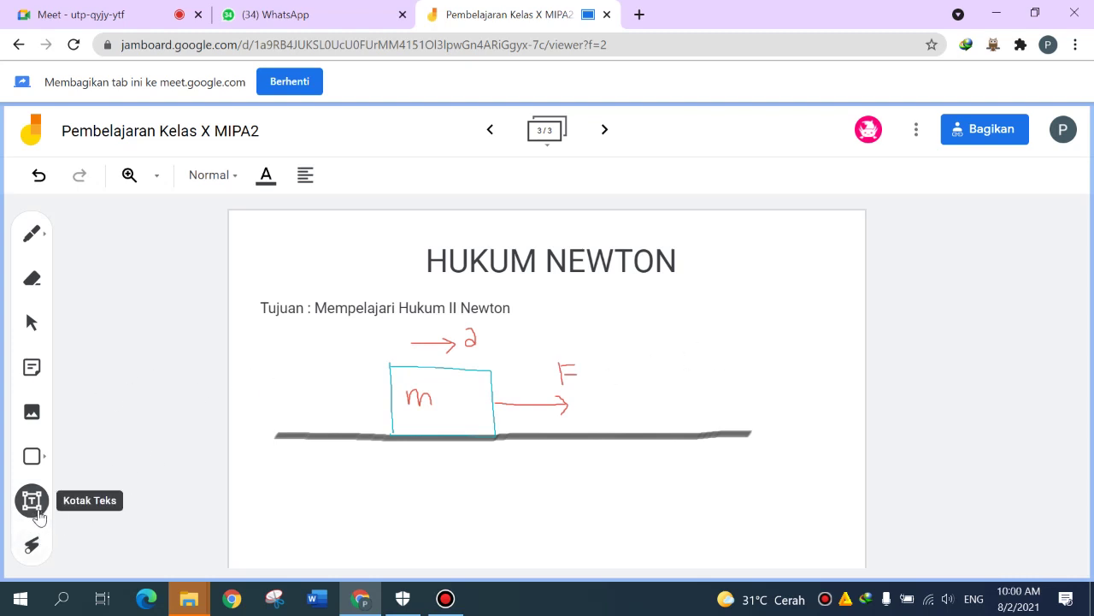
# Step: Create an empty text box to the right of the diagram
pyautogui.click(684, 344)
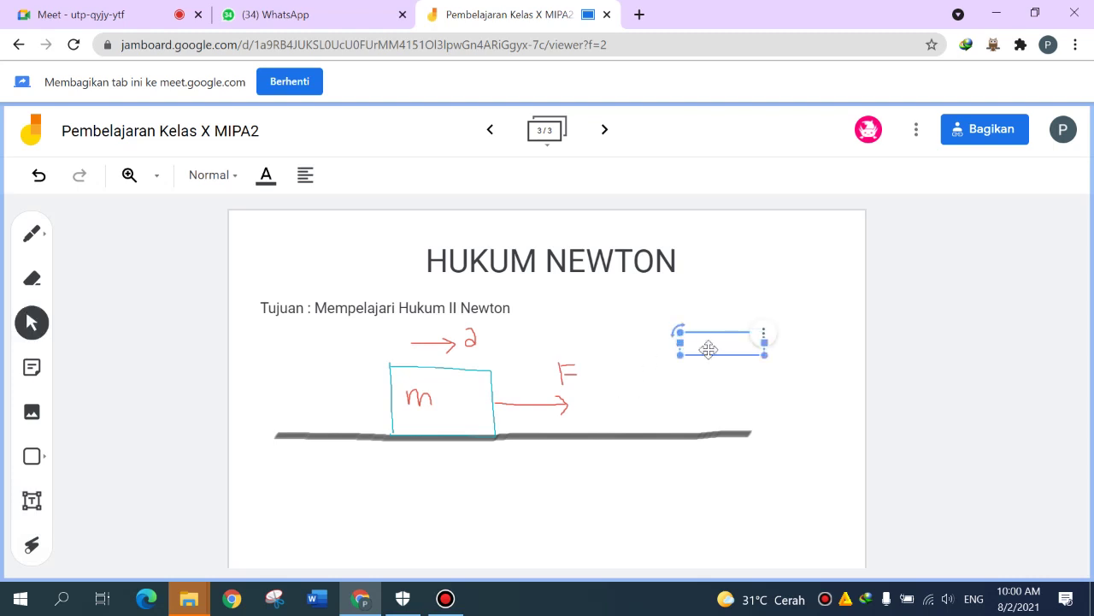
pyautogui.click(841, 439)
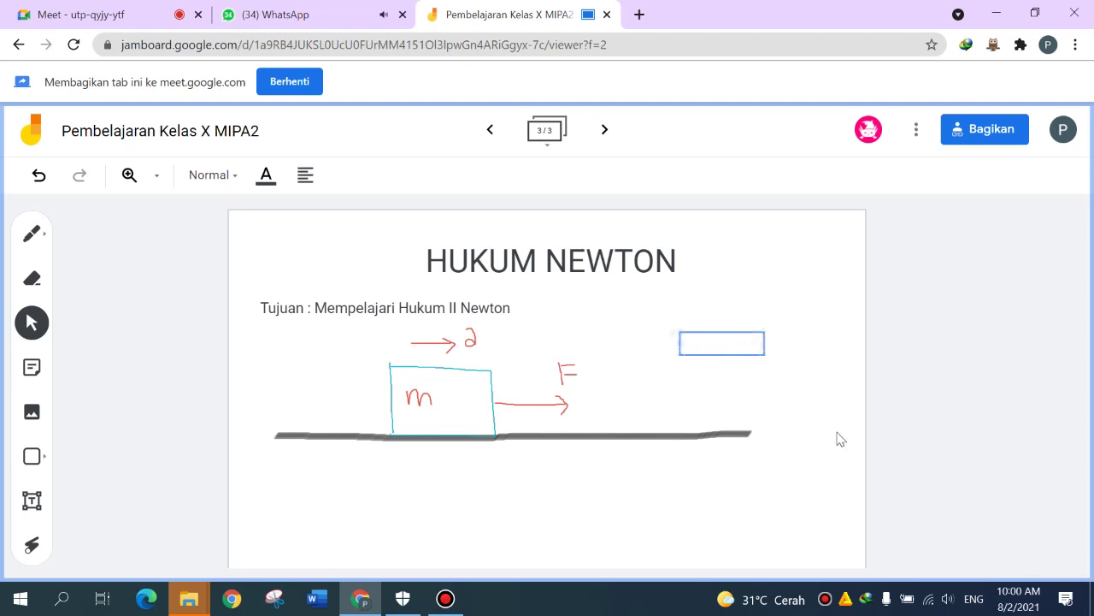
pyautogui.click(763, 351)
pyautogui.press('Escape')
pyautogui.click(725, 344)
pyautogui.click(725, 347)
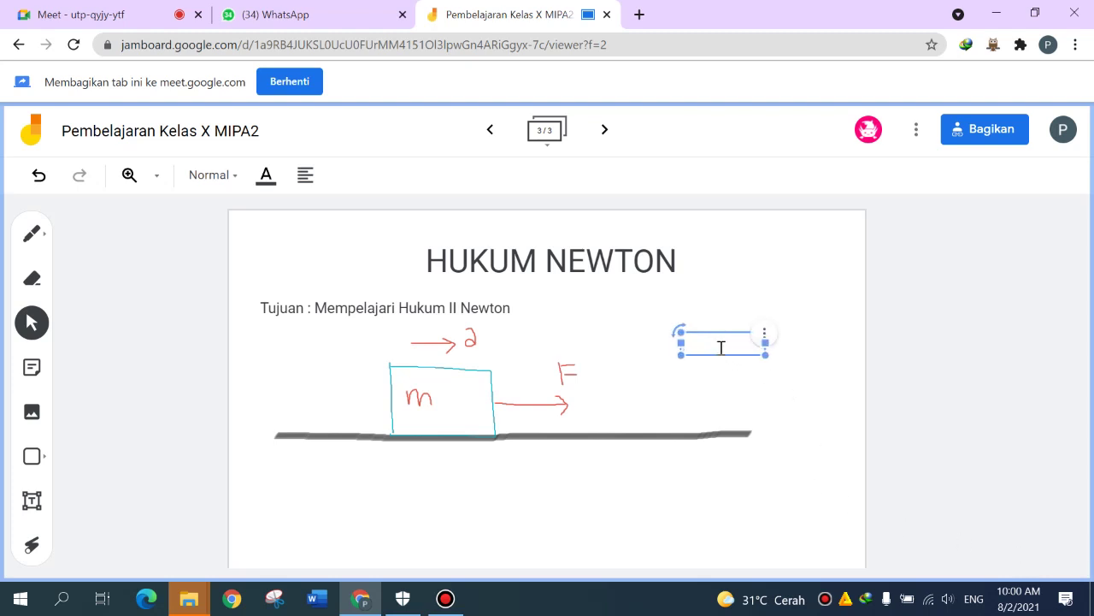
# Step: Type the legend lines 'F: Gaya (N)', 'm: massa benda (kg)' and 'a: percepatan benda'
pyautogui.write('F')
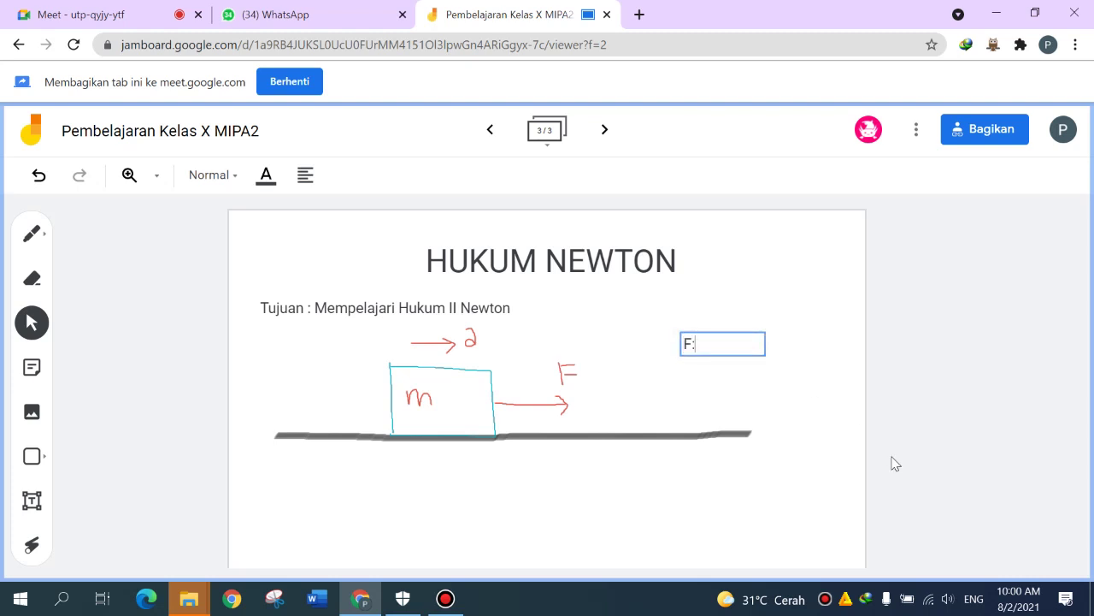
pyautogui.write(': Gaya (N')
pyautogui.press('Return')
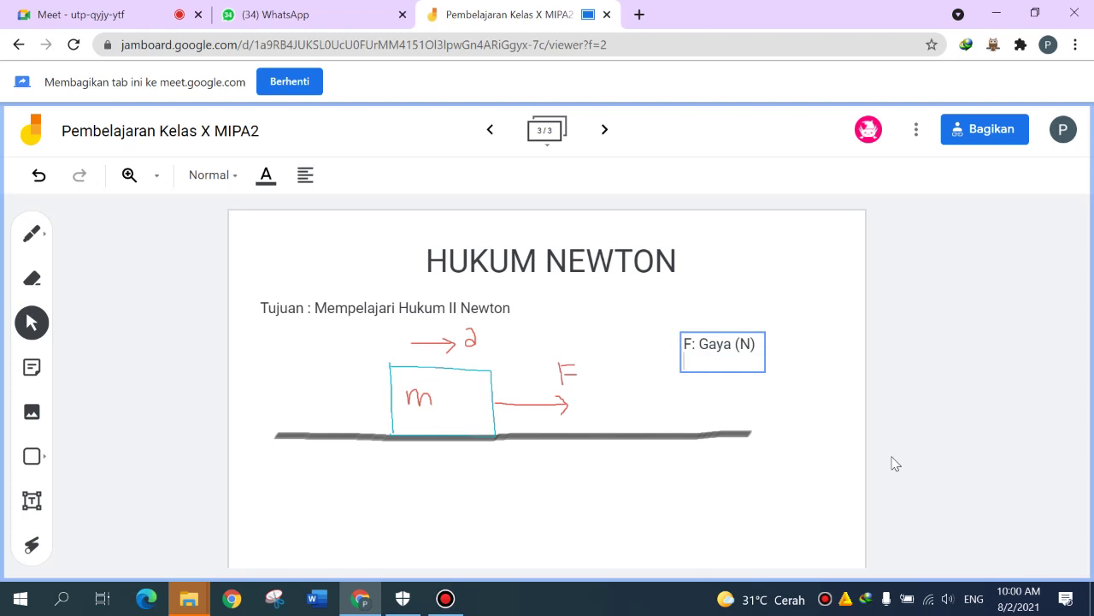
pyautogui.write('m: massa')
pyautogui.press('Return')
pyautogui.write('benda (kg')
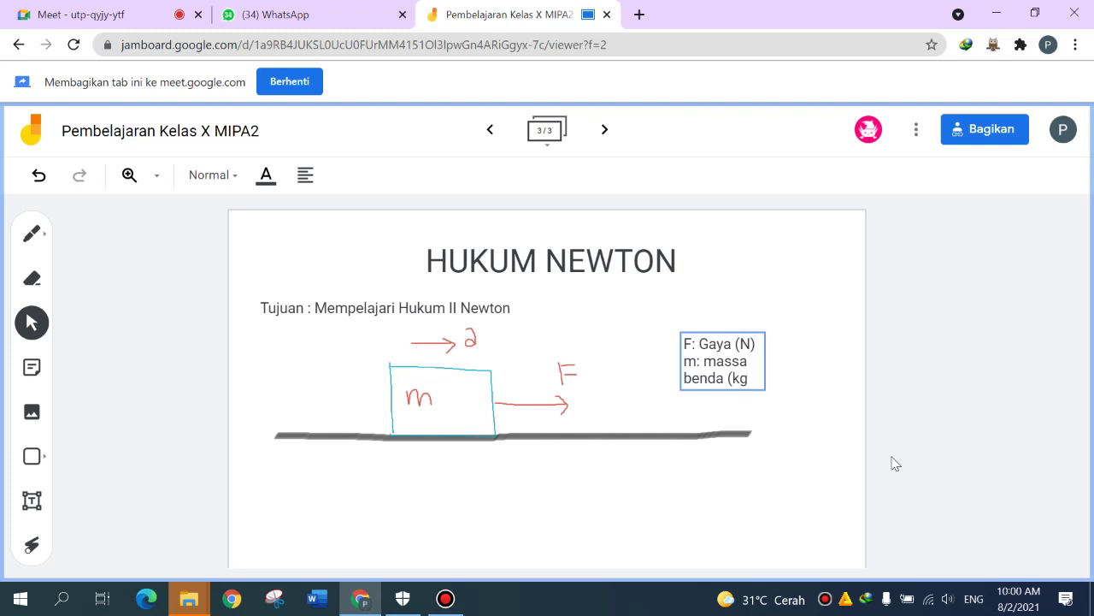
pyautogui.press('Return')
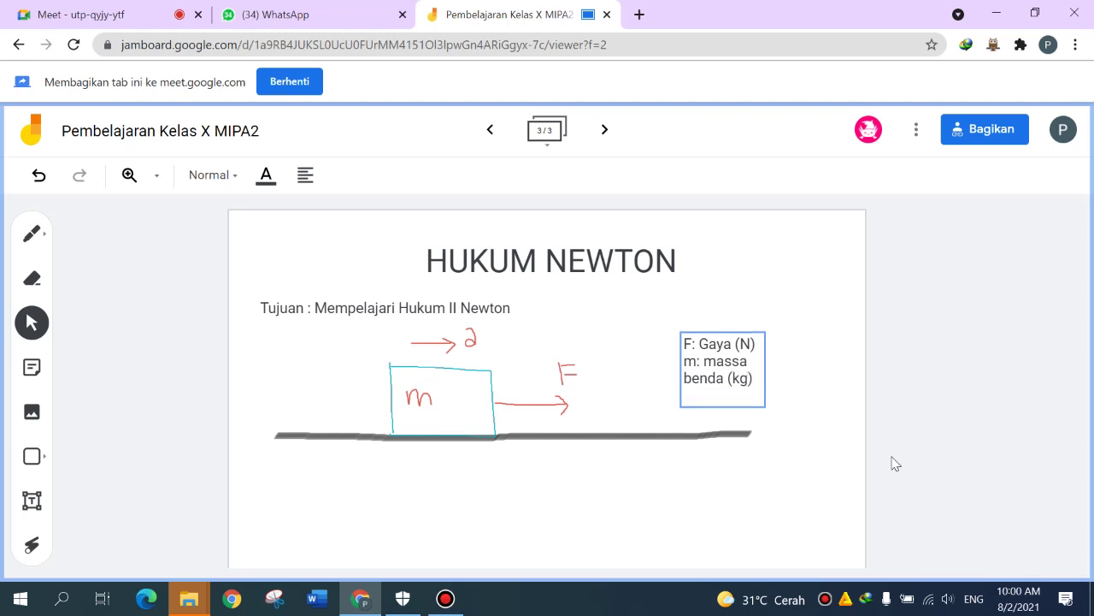
pyautogui.write('a: percepata')
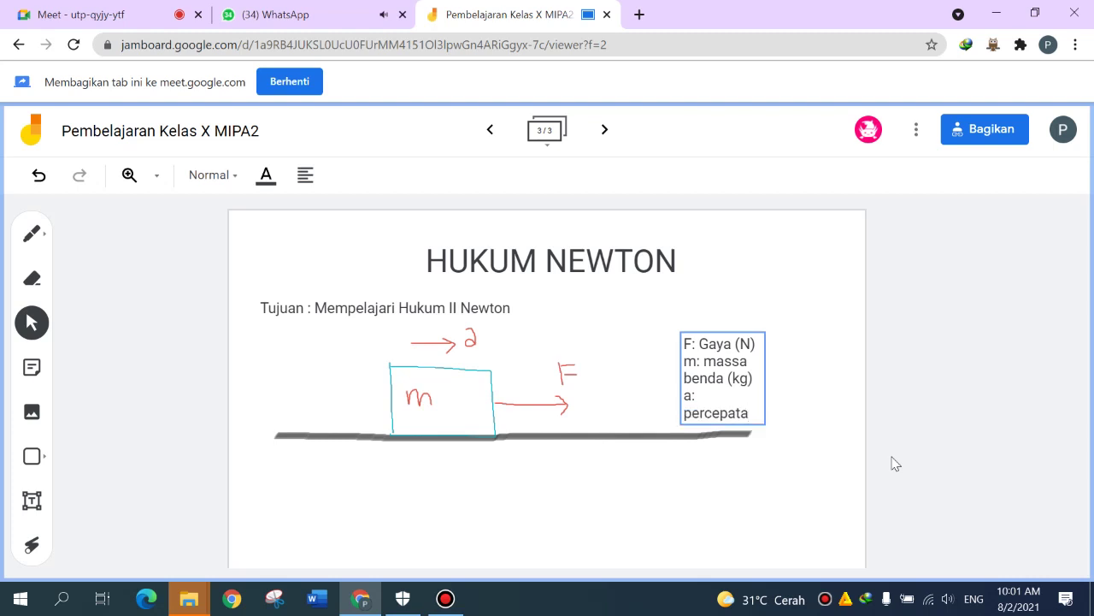
pyautogui.write('n benda (m/s')
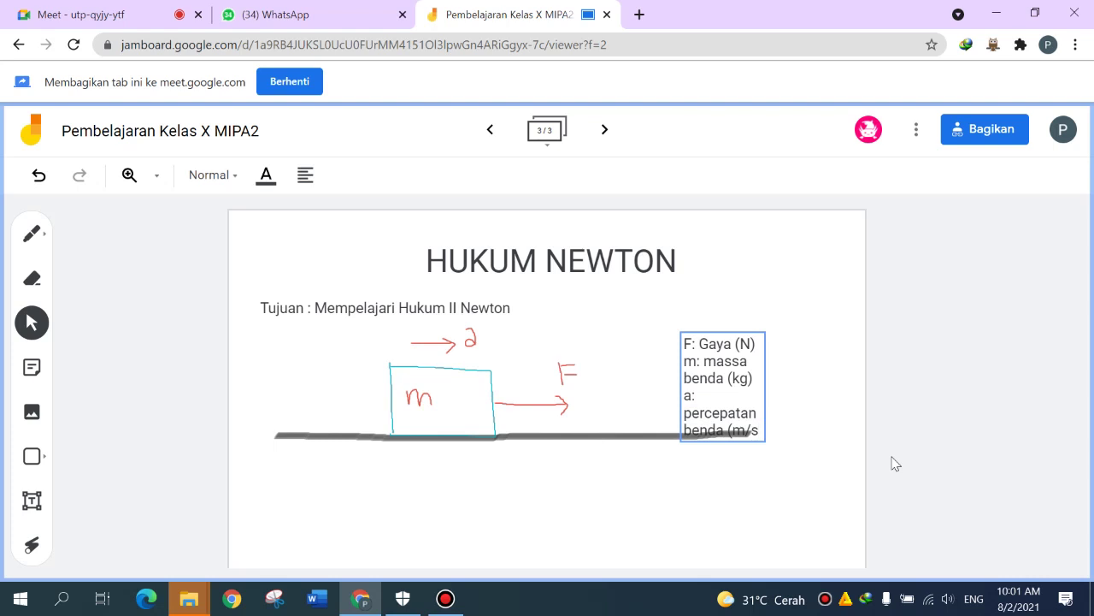
pyautogui.hotkey('ctrl', '+')
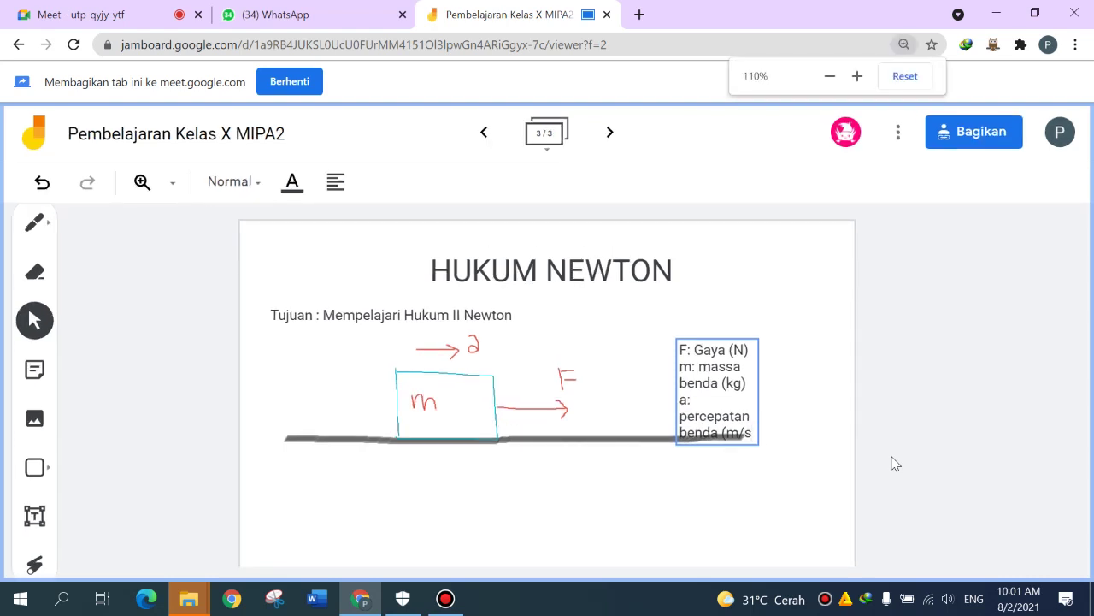
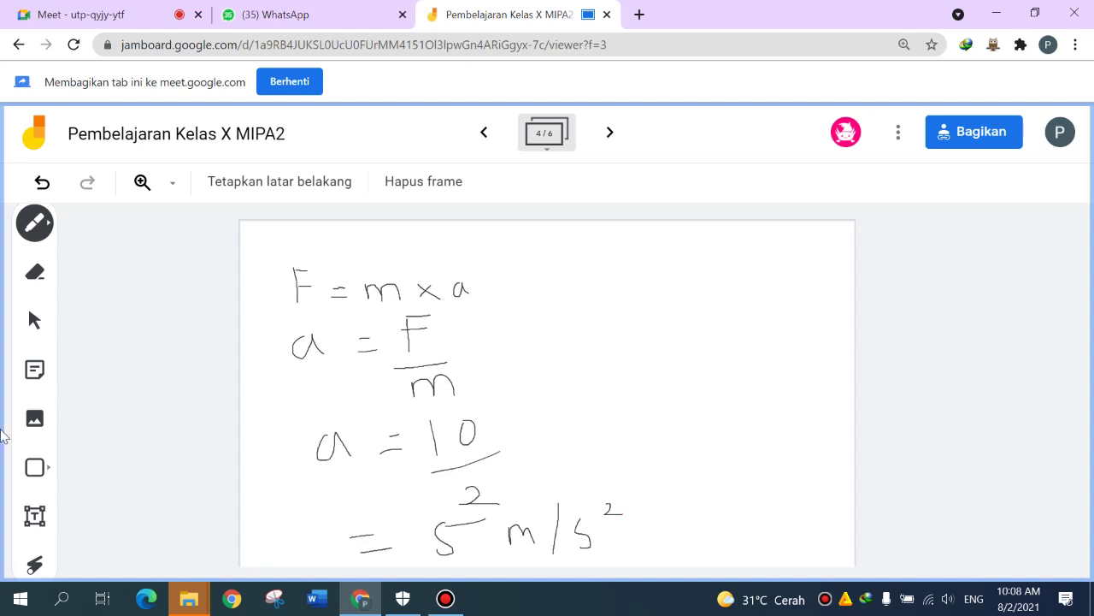
# Step: Trace the laser pointer around the 5 m/s² result, then underline it twice with a red pen
pyautogui.click(43, 569)
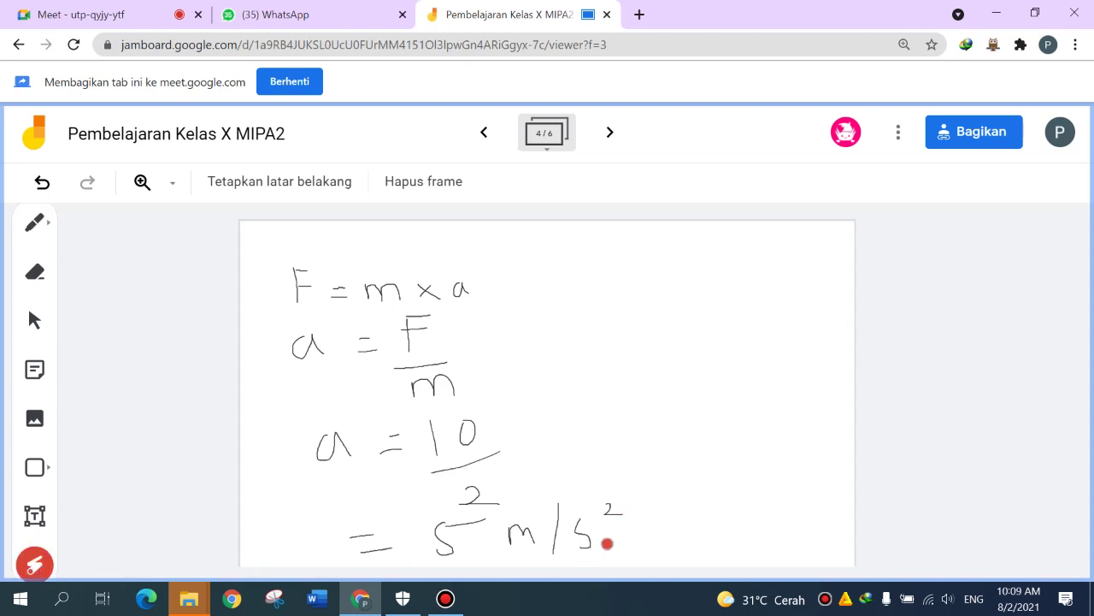
pyautogui.moveTo(595, 485)
pyautogui.mouseDown()
pyautogui.moveTo(464, 484)
pyautogui.moveTo(401, 549)
pyautogui.moveTo(501, 571)
pyautogui.moveTo(618, 522)
pyautogui.moveTo(607, 486)
pyautogui.moveTo(489, 471)
pyautogui.moveTo(420, 515)
pyautogui.moveTo(444, 560)
pyautogui.moveTo(636, 522)
pyautogui.moveTo(569, 467)
pyautogui.moveTo(419, 513)
pyautogui.moveTo(761, 495)
pyautogui.mouseUp()
pyautogui.click(34, 227)
pyautogui.click(34, 228)
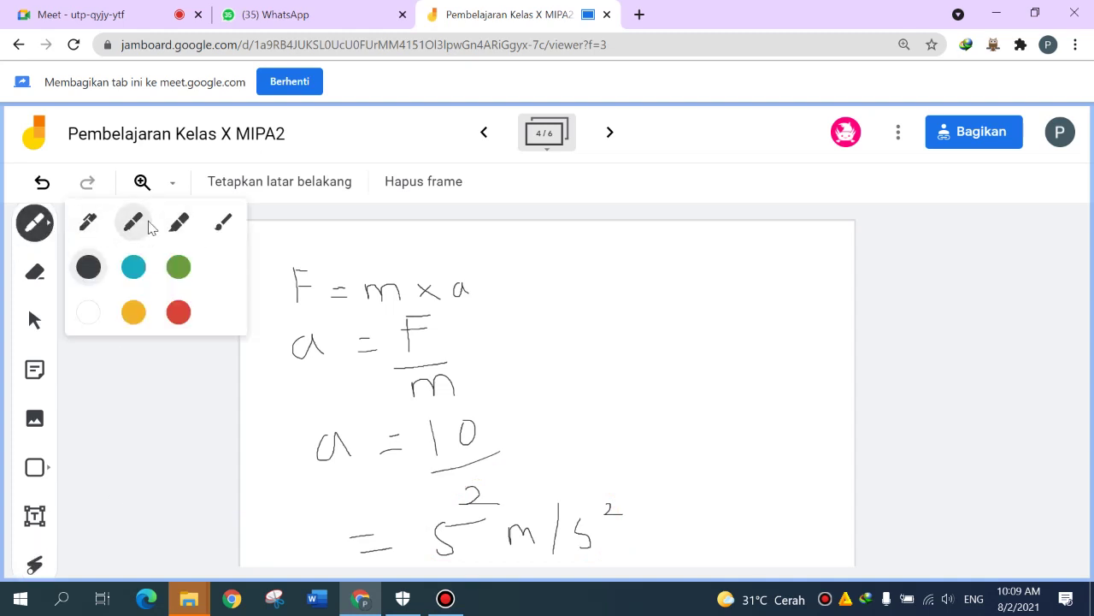
pyautogui.click(177, 312)
pyautogui.moveTo(430, 558); pyautogui.dragTo(616, 558)
pyautogui.moveTo(430, 563)
pyautogui.mouseDown()
pyautogui.moveTo(617, 562)
pyautogui.moveTo(721, 541)
pyautogui.mouseUp()
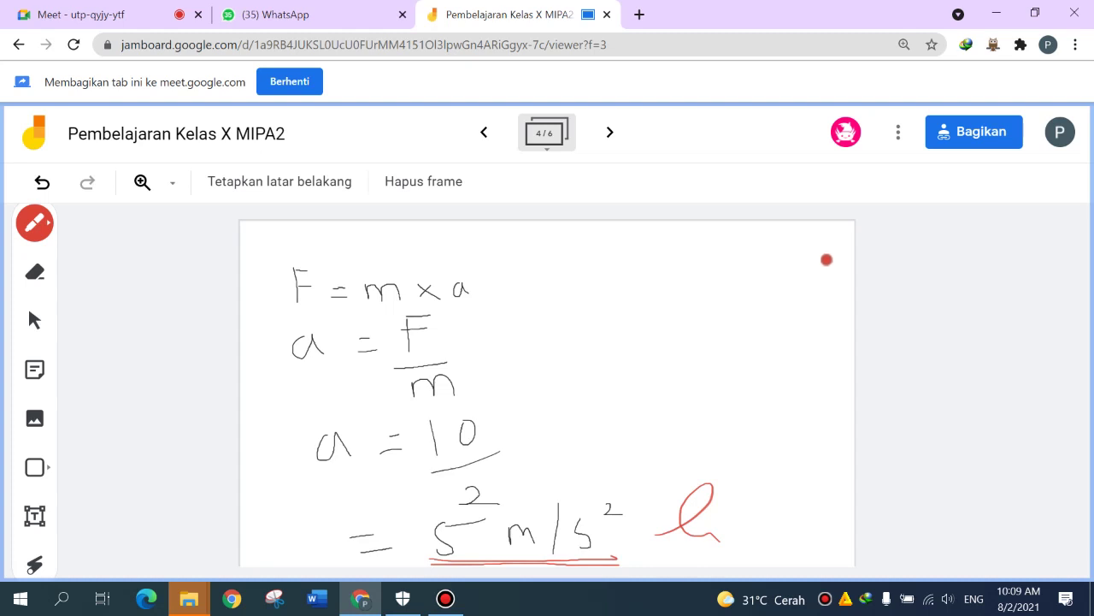
pyautogui.click(35, 322)
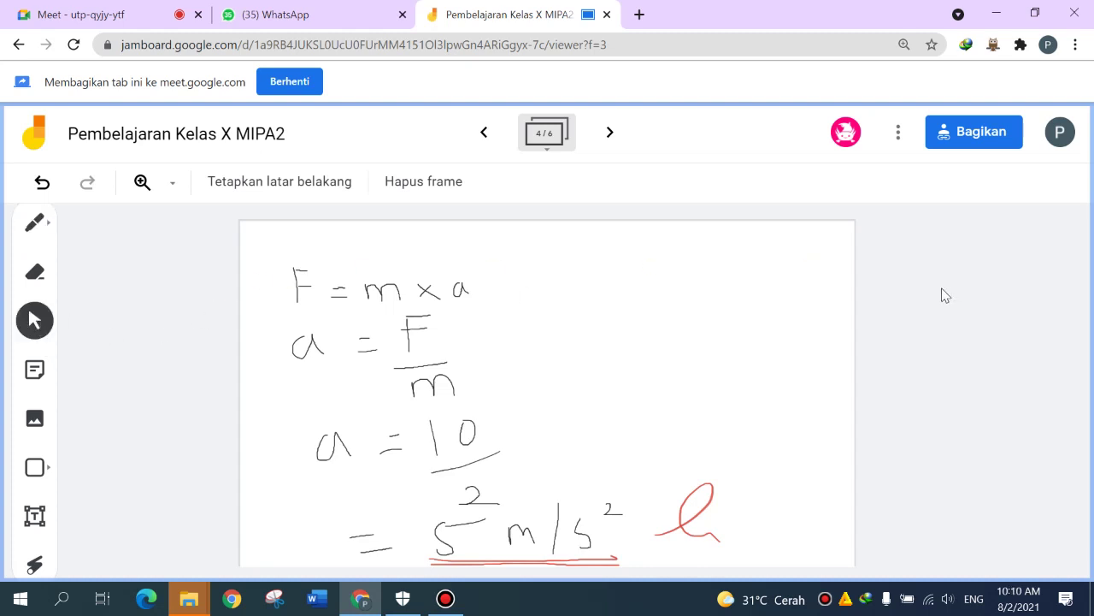
# Step: Close the Jamboard tab and the Meeting Participants dialog, returning to the Meet call
pyautogui.click(607, 15)
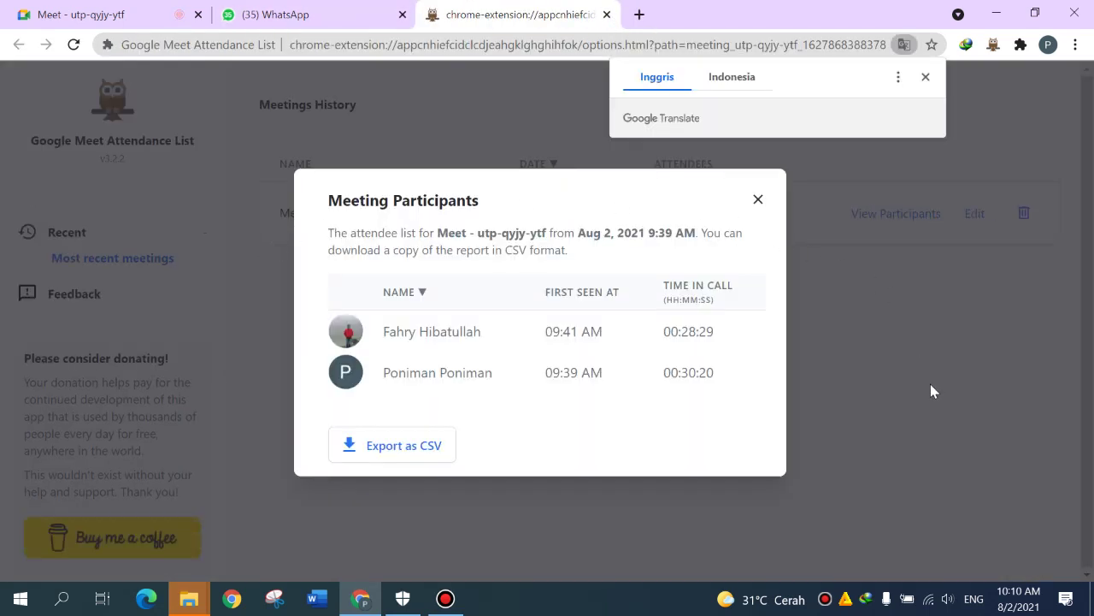
pyautogui.click(759, 201)
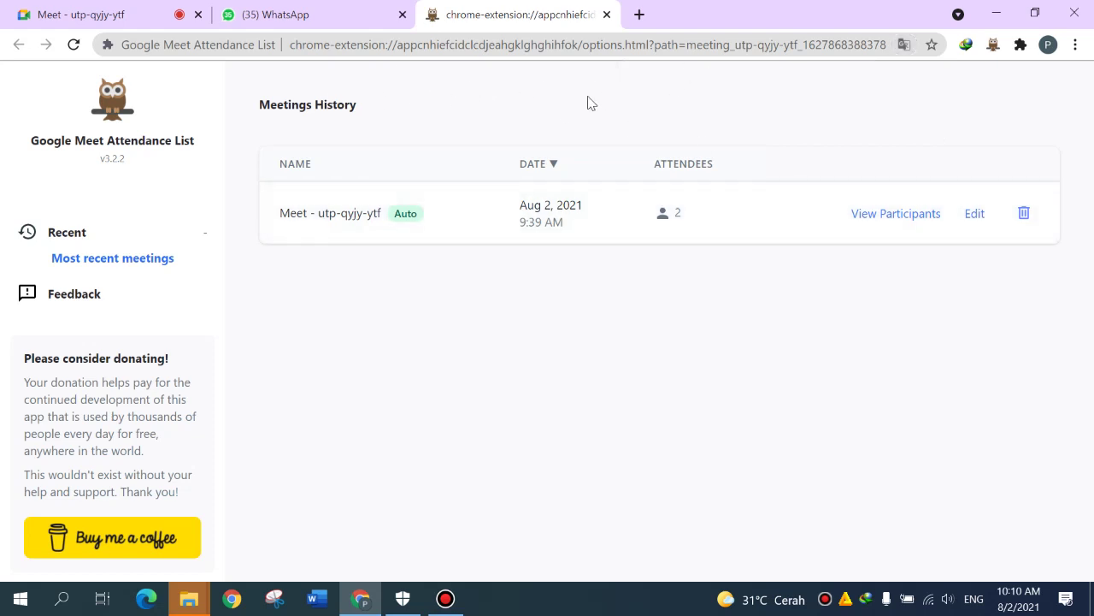
pyautogui.click(83, 24)
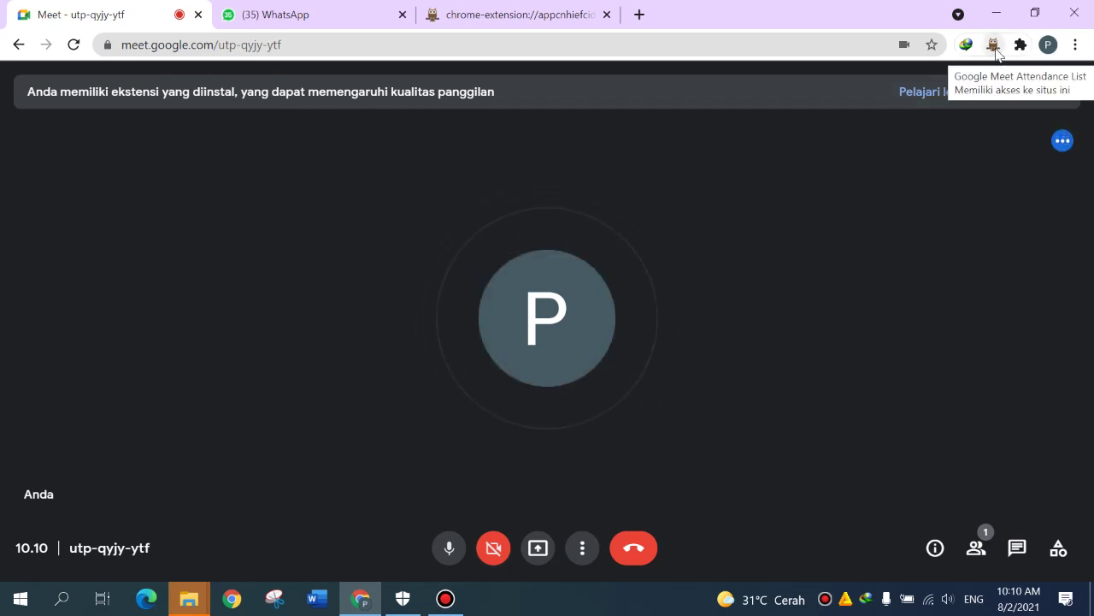
# Step: Open the attendance extension's Meetings History and view the Meet - utp-qyjy-ytf participants
pyautogui.click(996, 52)
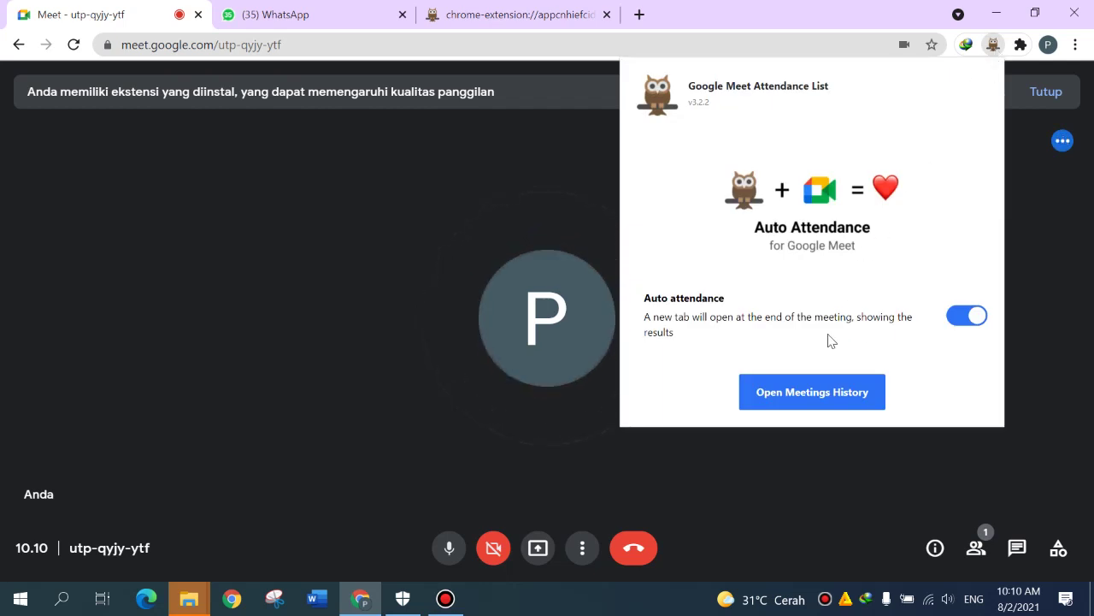
pyautogui.click(793, 397)
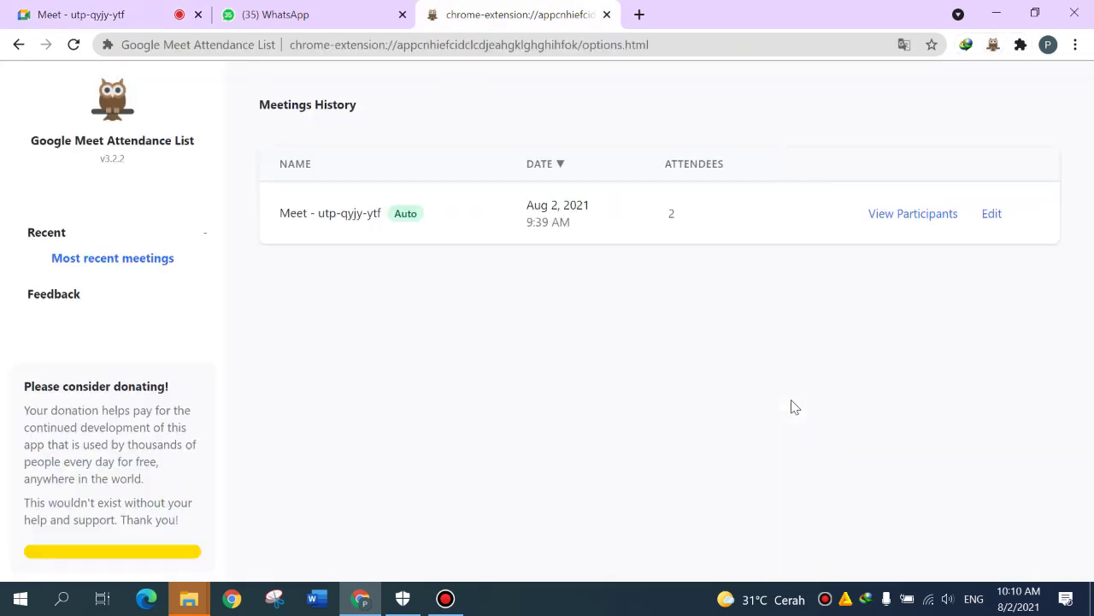
pyautogui.click(332, 222)
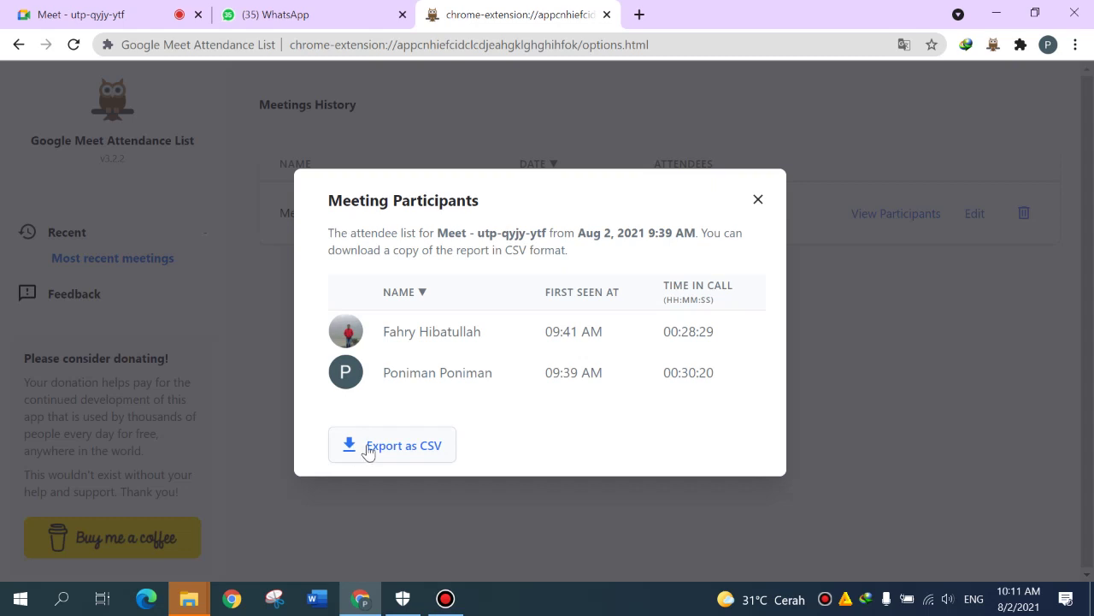
# Step: Export the utp-qyjy-ytf attendee list as CSV and close the participants dialog
pyautogui.click(369, 451)
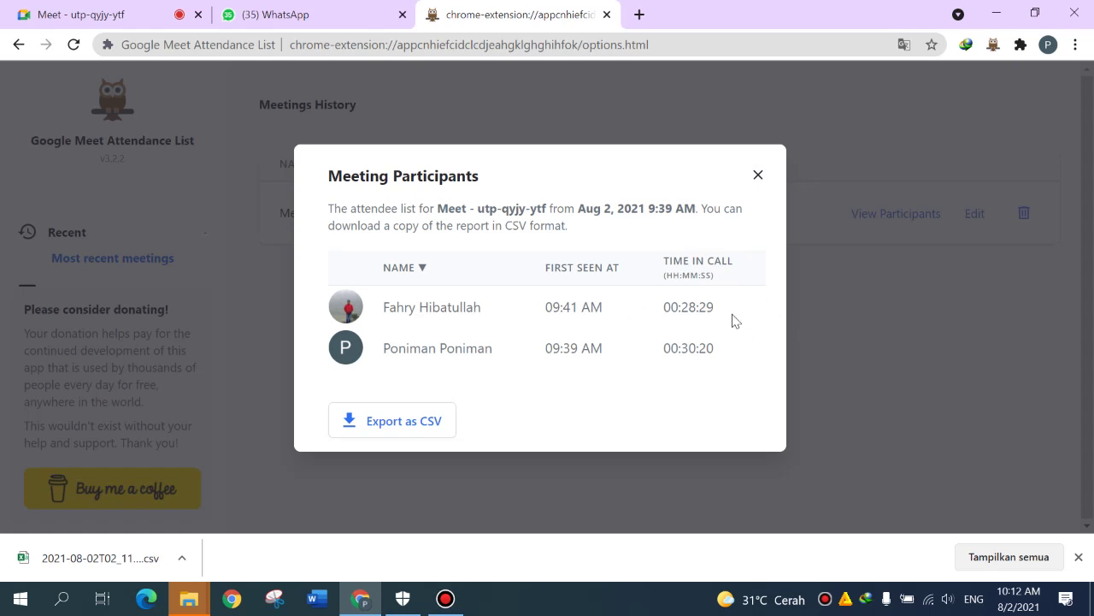
pyautogui.click(758, 175)
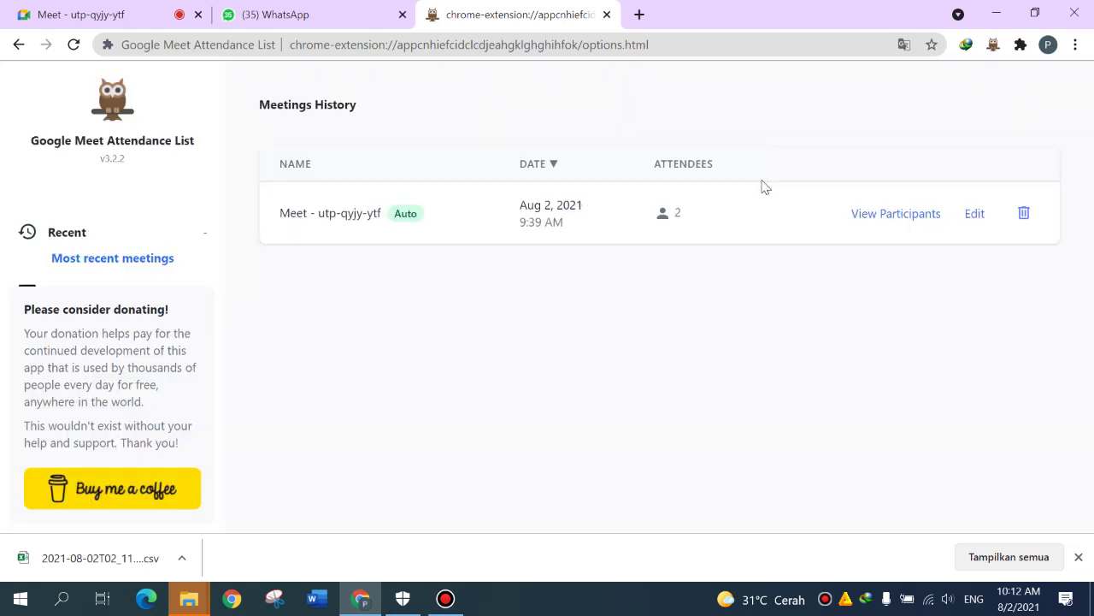
# Step: Close the extension tab and launch Jamboard in a new tab from the Google apps grid
pyautogui.click(606, 15)
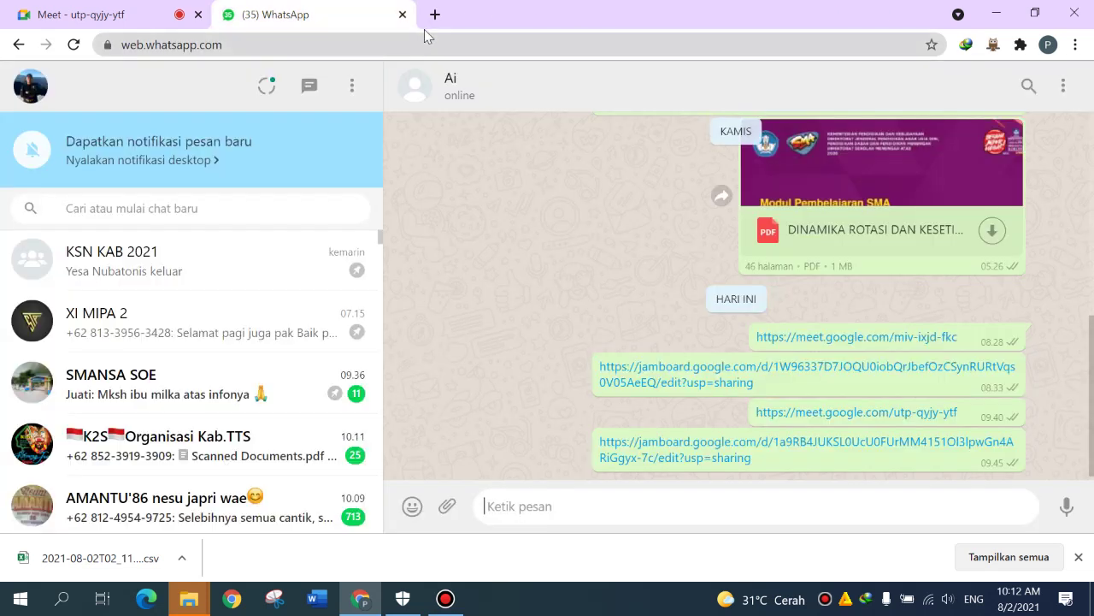
pyautogui.click(434, 15)
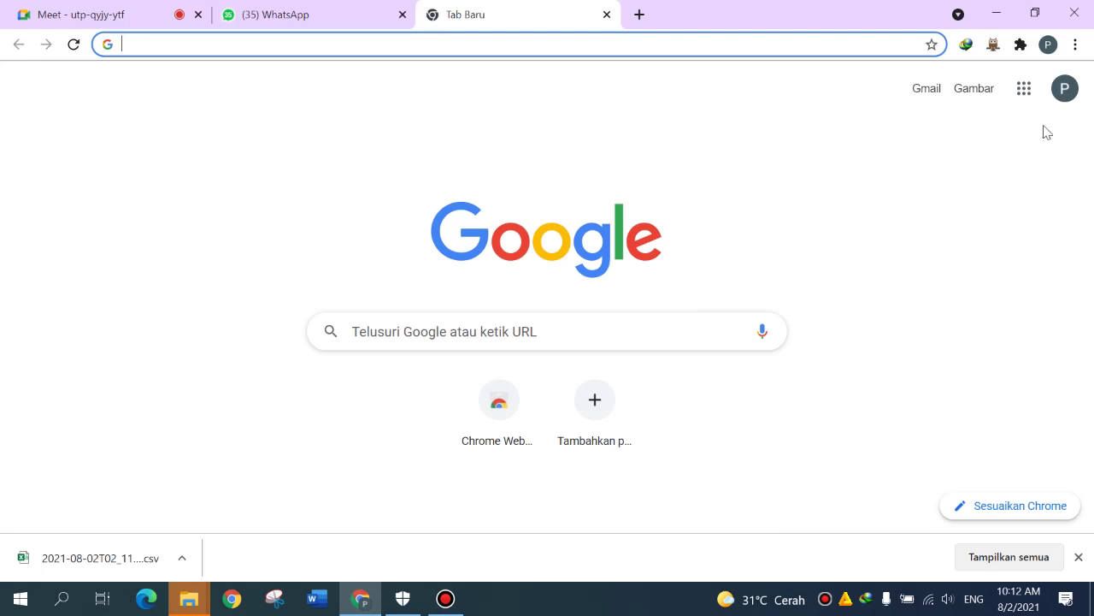
pyautogui.click(1026, 96)
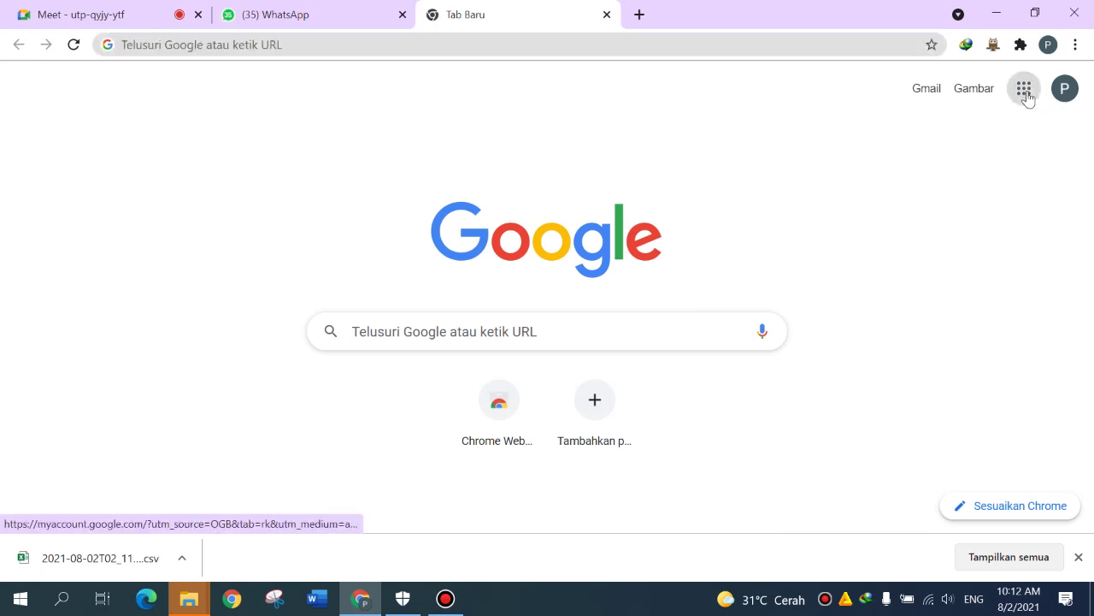
pyautogui.scroll(-5, 992, 298)
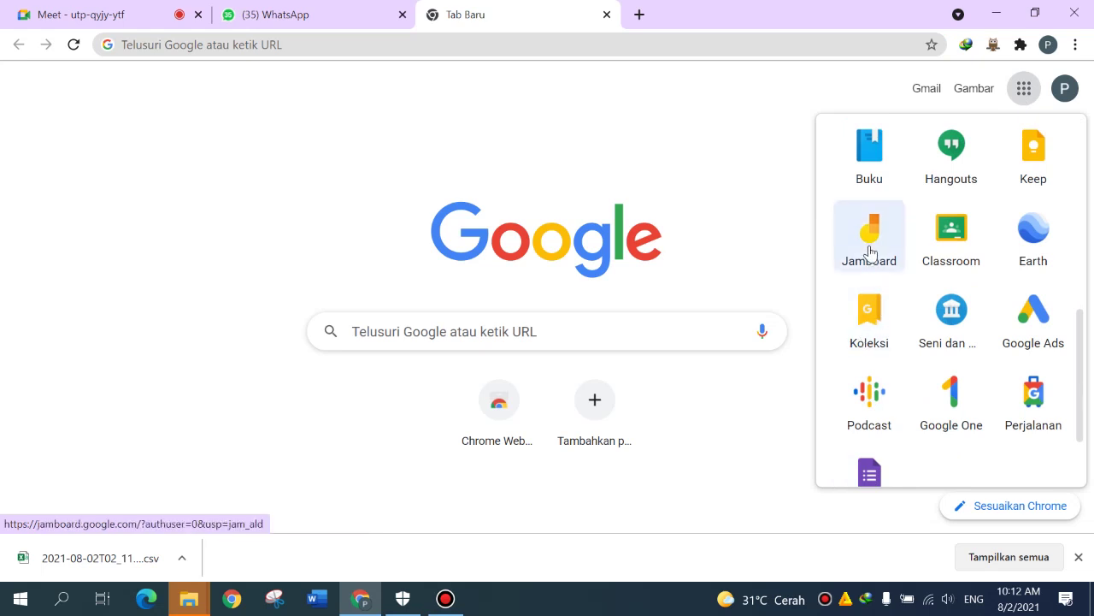
pyautogui.click(869, 249)
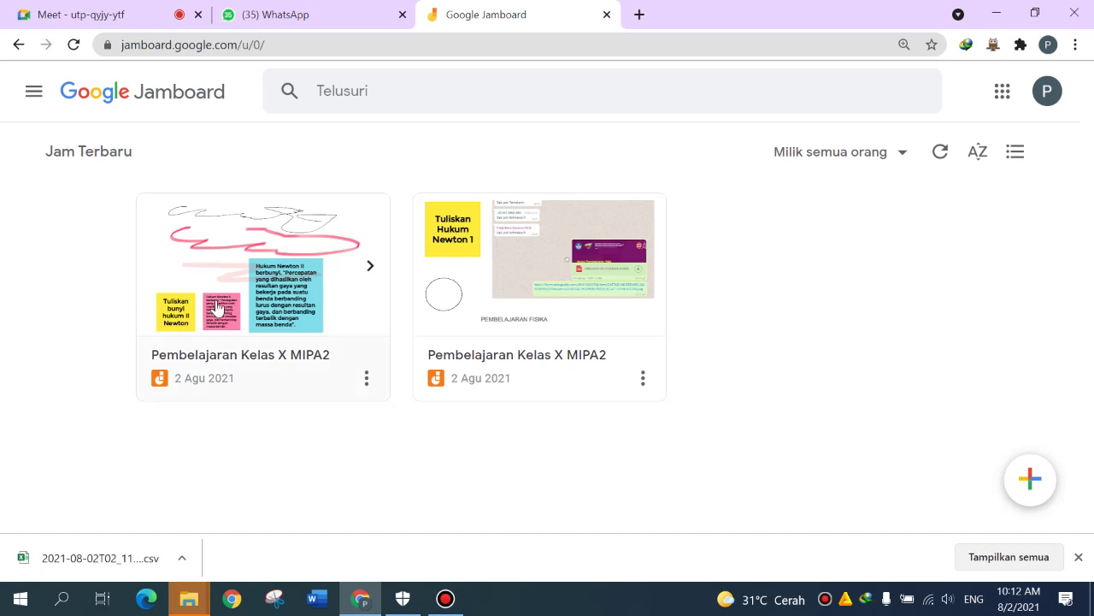
# Step: Open the first 'Pembelajaran Kelas X MIPA2' board from Jam Terbaru
pyautogui.click(218, 308)
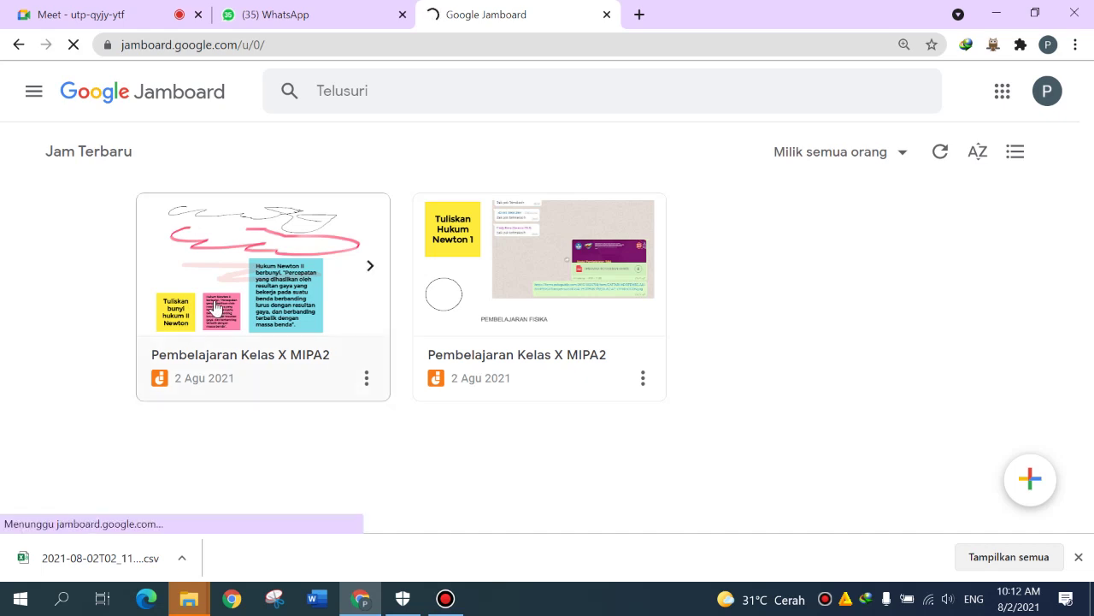